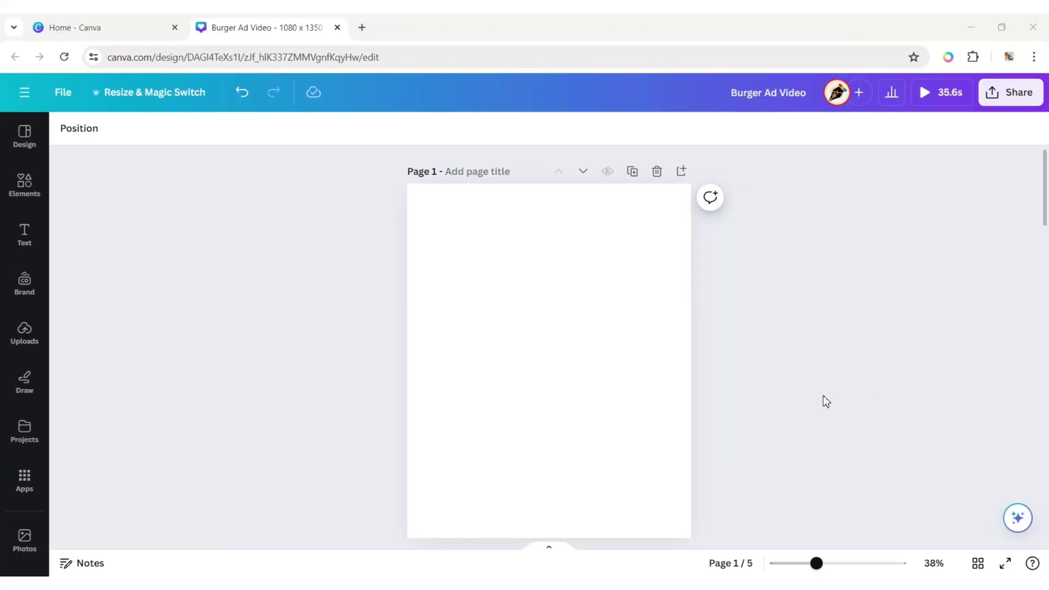
Step: Search Photos for 'black background' and add the dark grunge texture photo to page 1
{"action": "left_click", "coordinate": [618, 392]}
{"action": "left_click", "coordinate": [21, 539]}
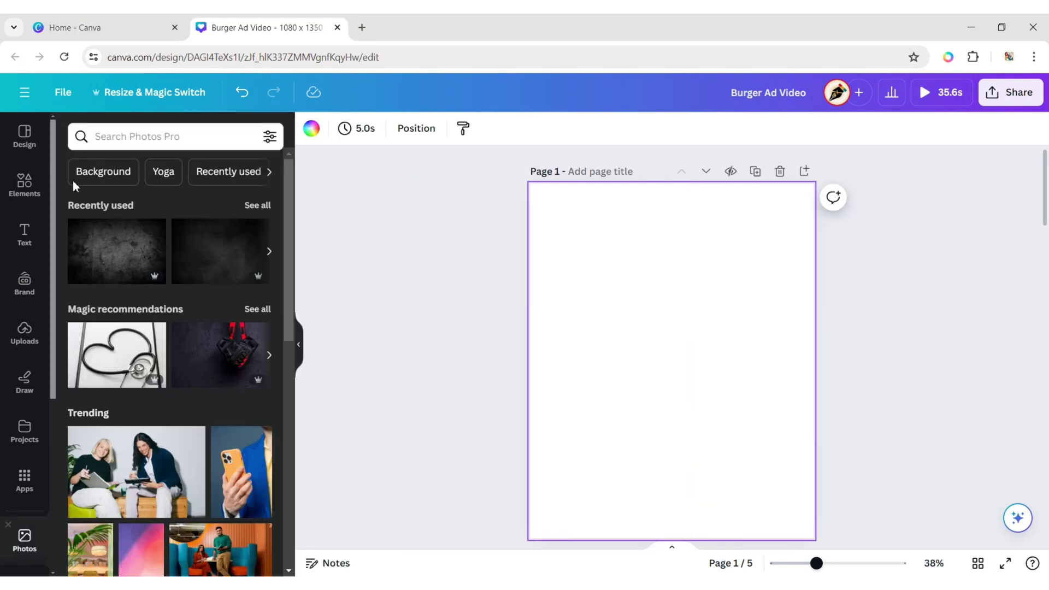
{"action": "left_click", "coordinate": [96, 134]}
{"action": "type", "text": "black back"}
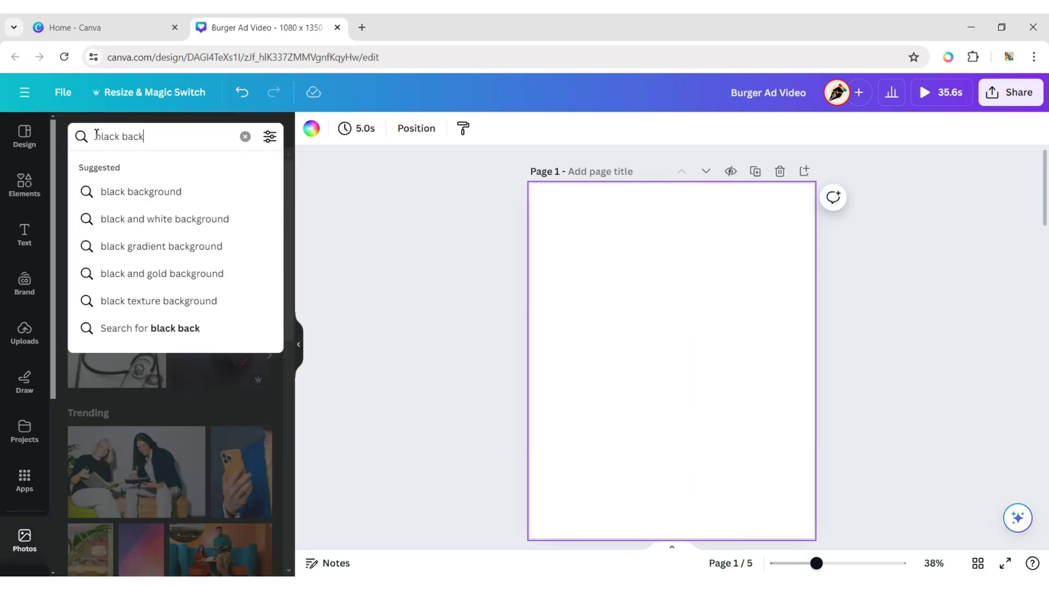
{"action": "type", "text": "ground"}
{"action": "key", "text": "Return"}
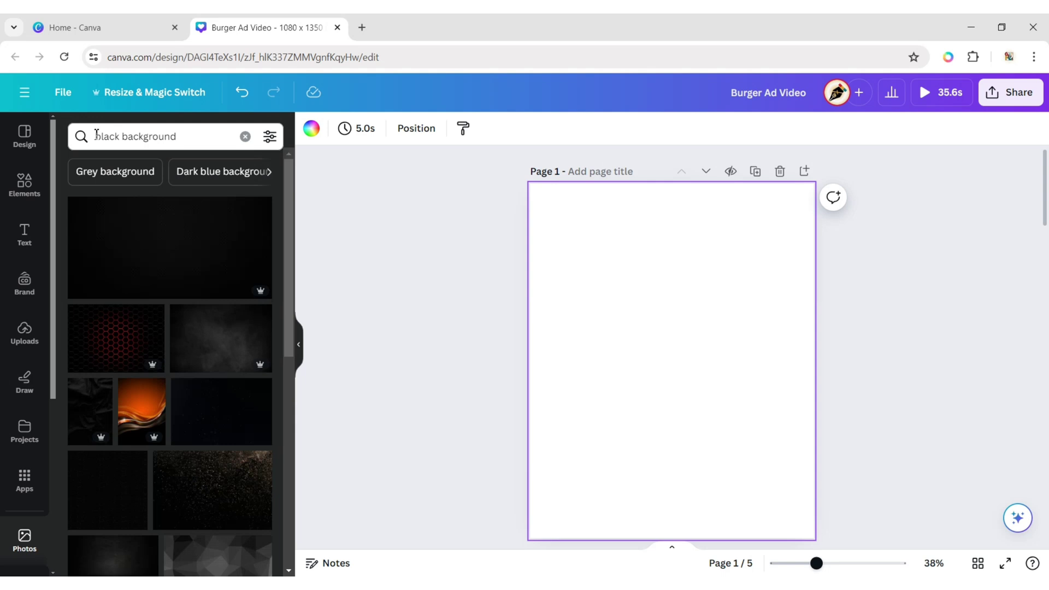
{"action": "scroll", "coordinate": [277, 353], "scroll_direction": "down", "scroll_amount": 12}
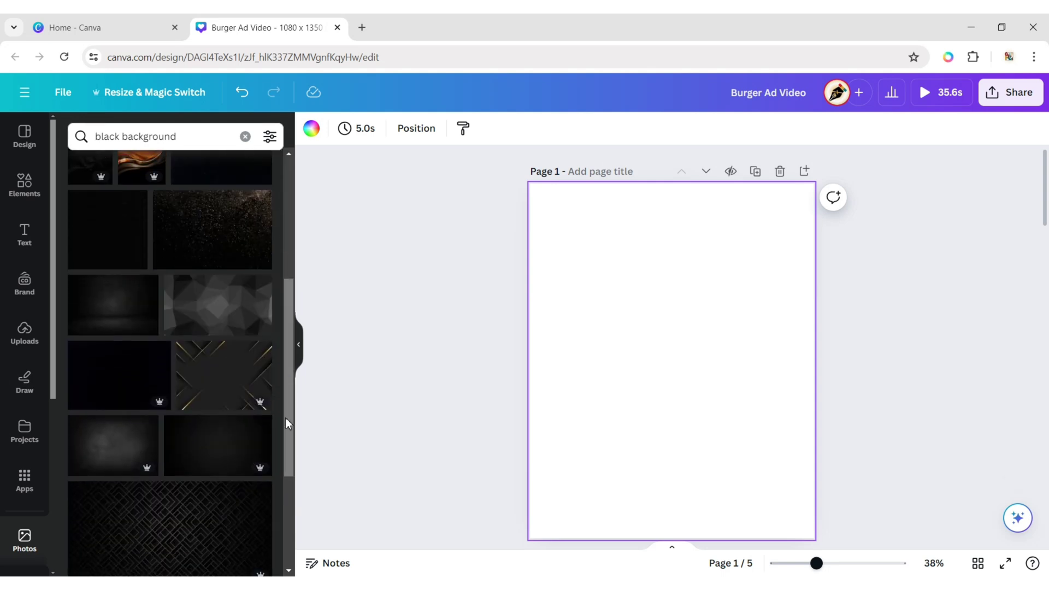
{"action": "left_click_drag", "start_coordinate": [290, 385], "coordinate": [289, 516]}
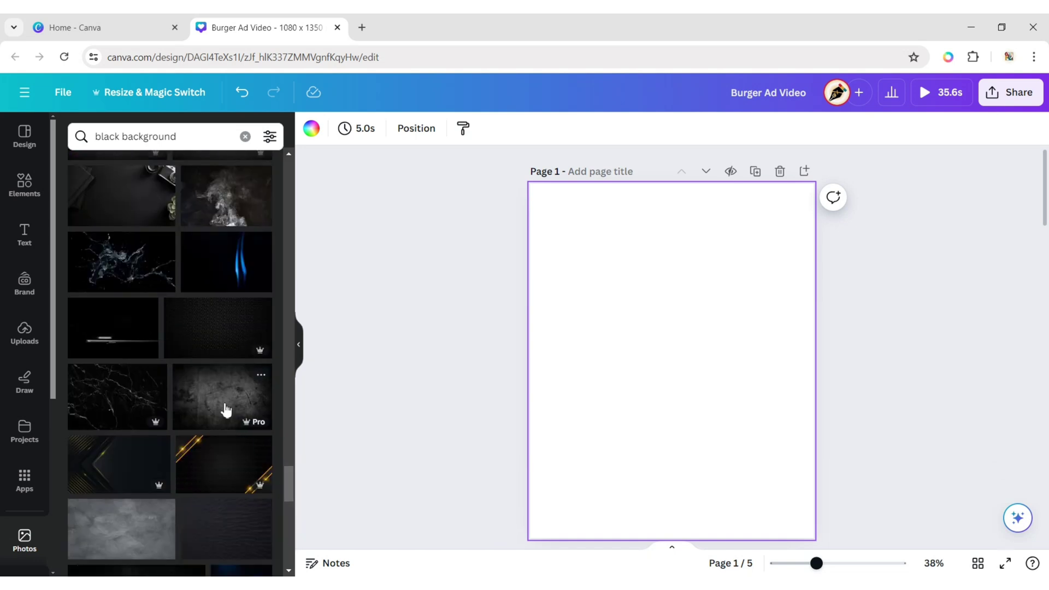
{"action": "left_click", "coordinate": [225, 409]}
Step: Set the grunge photo as the page background
{"action": "left_click", "coordinate": [299, 345]}
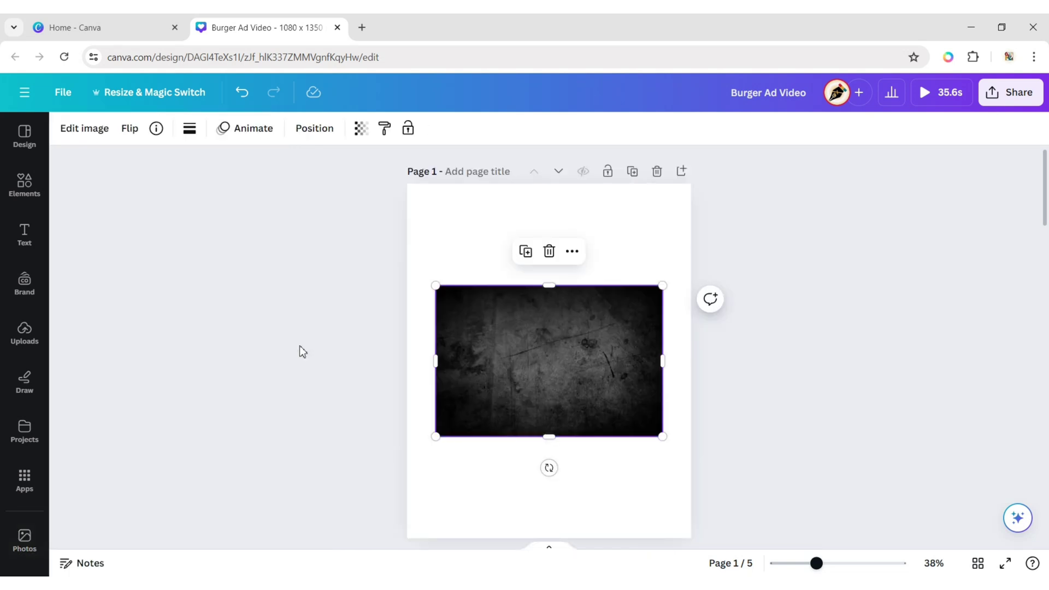
{"action": "left_click", "coordinate": [572, 251]}
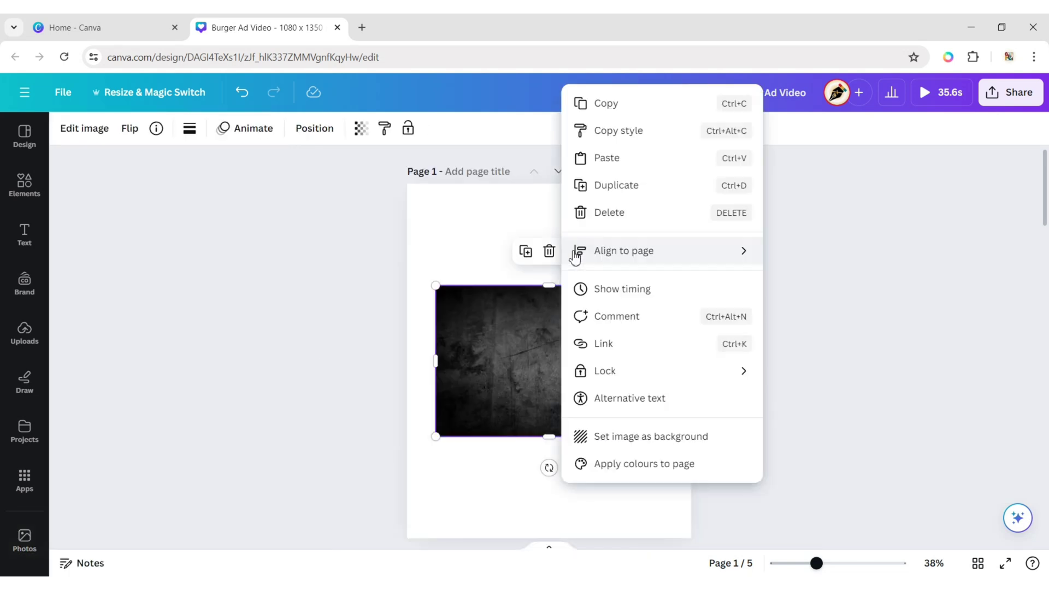
{"action": "left_click", "coordinate": [627, 437]}
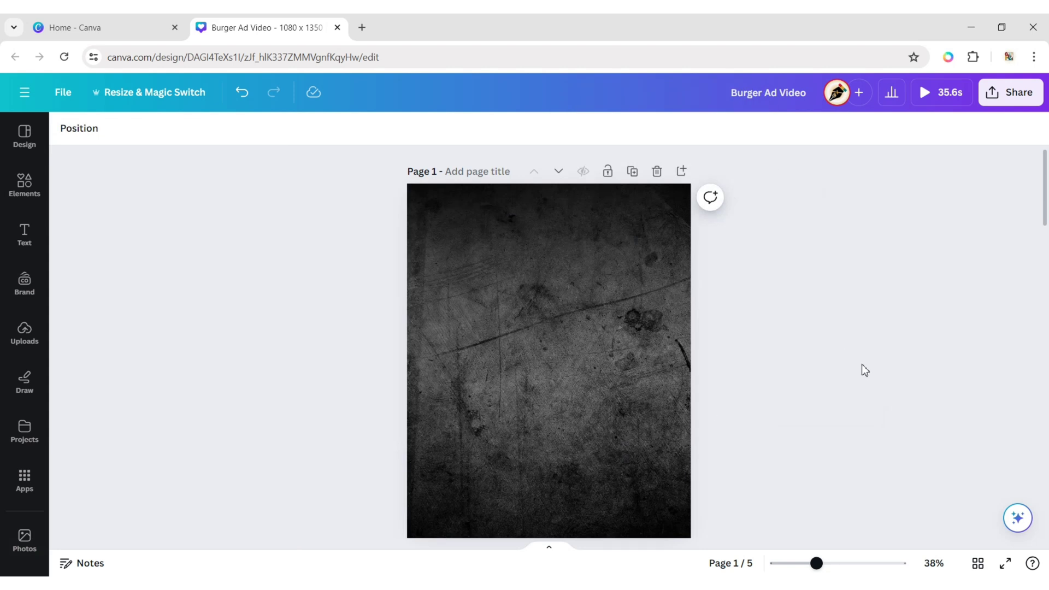
Step: Search Elements graphics for 'blob' and add the pale pink wave blob to the page
{"action": "left_click", "coordinate": [24, 184]}
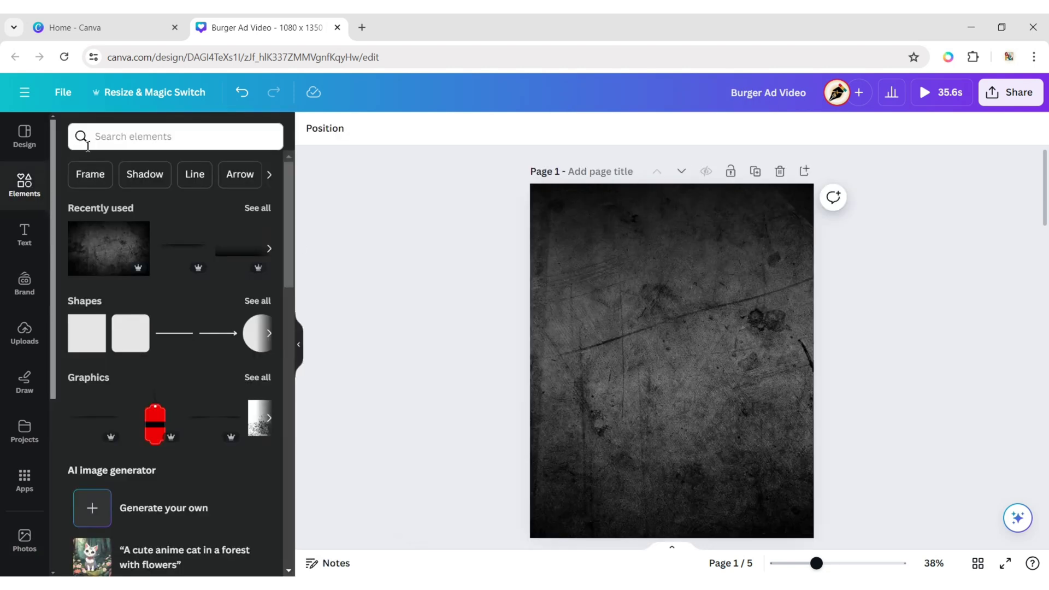
{"action": "type", "text": "blob"}
{"action": "key", "text": "Return"}
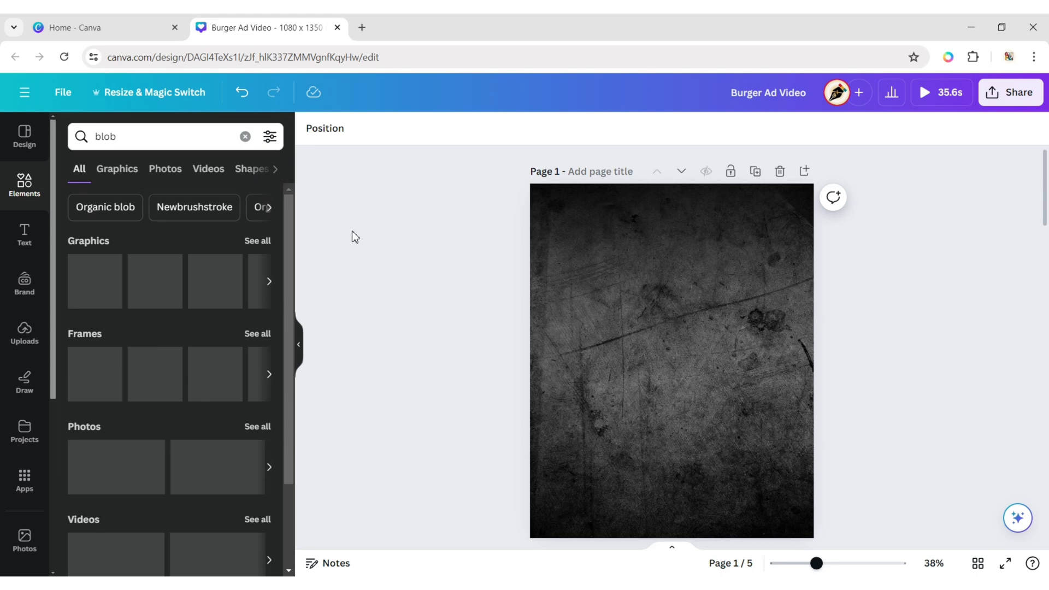
{"action": "left_click", "coordinate": [116, 169]}
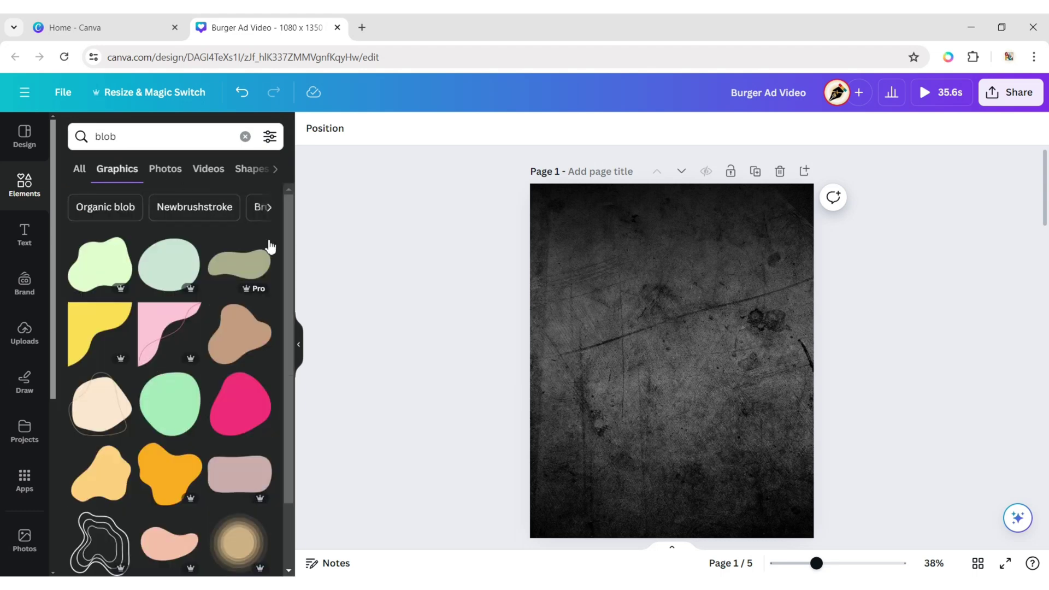
{"action": "left_click_drag", "start_coordinate": [288, 268], "coordinate": [281, 355]}
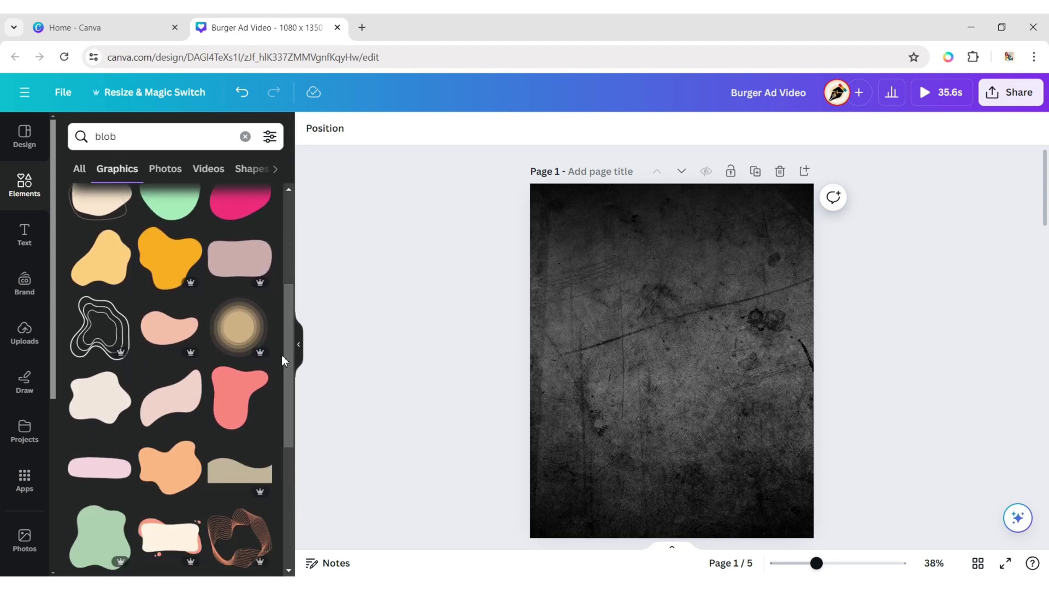
{"action": "left_click", "coordinate": [169, 404]}
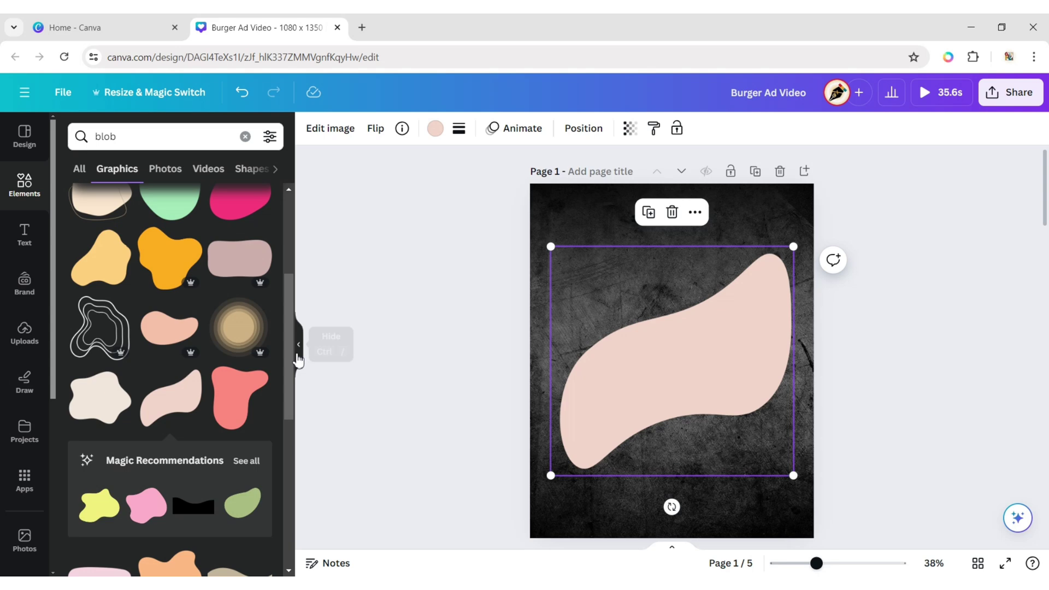
{"action": "left_click", "coordinate": [295, 358]}
Step: Recolour the blob red with the custom hex colour #EB0000
{"action": "left_click", "coordinate": [189, 129]}
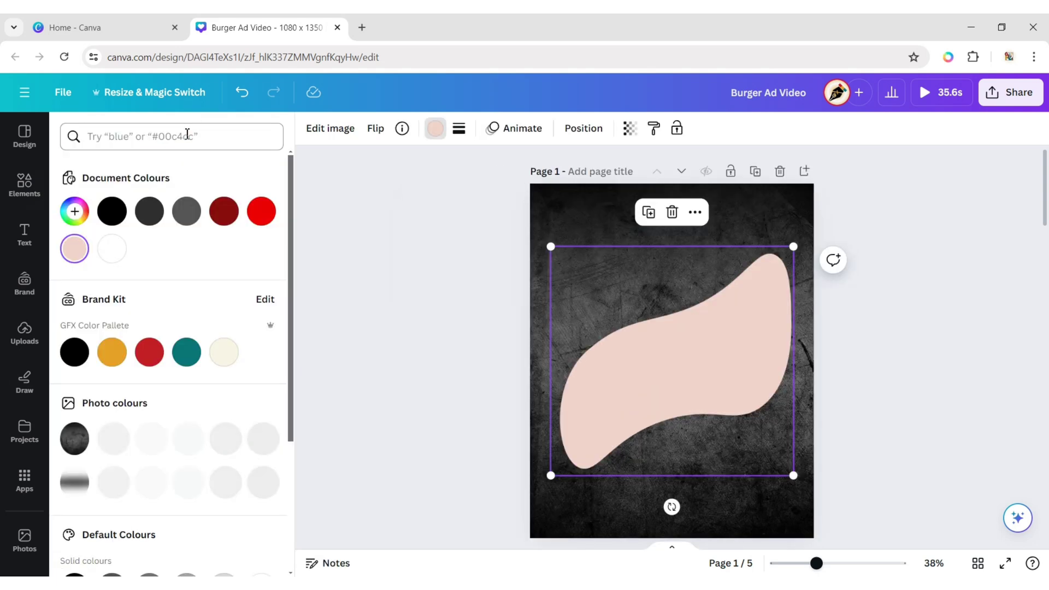
{"action": "left_click", "coordinate": [74, 211]}
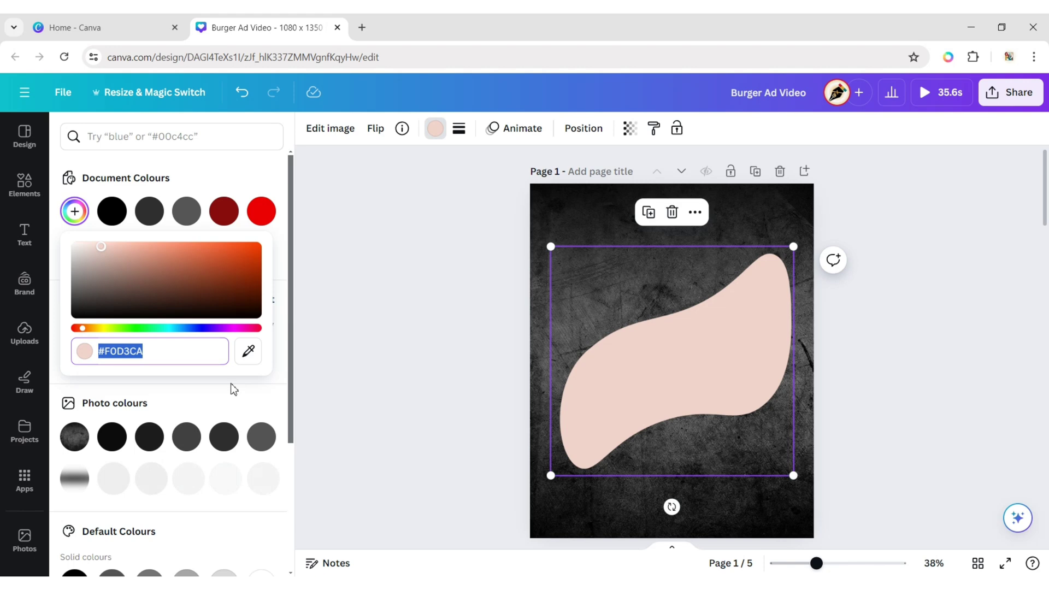
{"action": "type", "text": "#EB0000"}
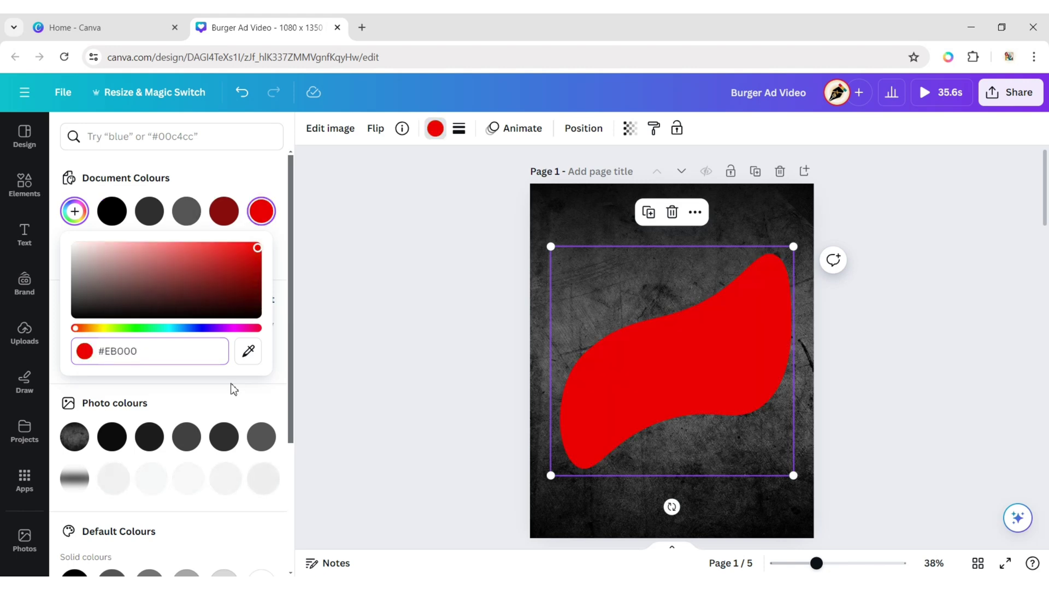
{"action": "left_click", "coordinate": [356, 335]}
Step: Rotate the red blob to 45°, enlarge it, and shift it down across the page's lower edge
{"action": "left_click", "coordinate": [610, 348]}
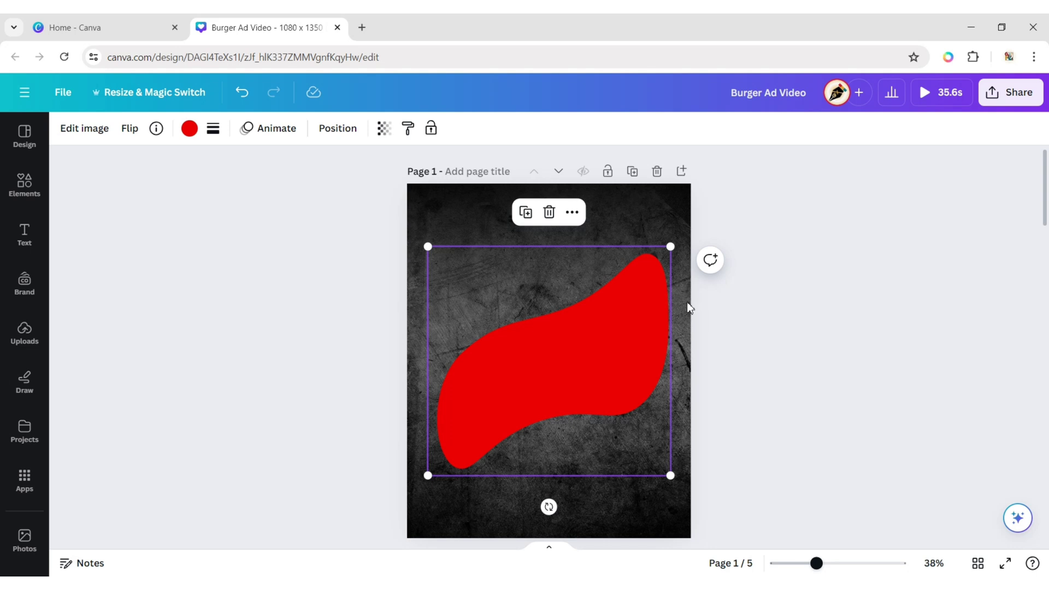
{"action": "left_click_drag", "start_coordinate": [550, 508], "coordinate": [454, 481]}
{"action": "left_click_drag", "start_coordinate": [549, 403], "coordinate": [570, 488]}
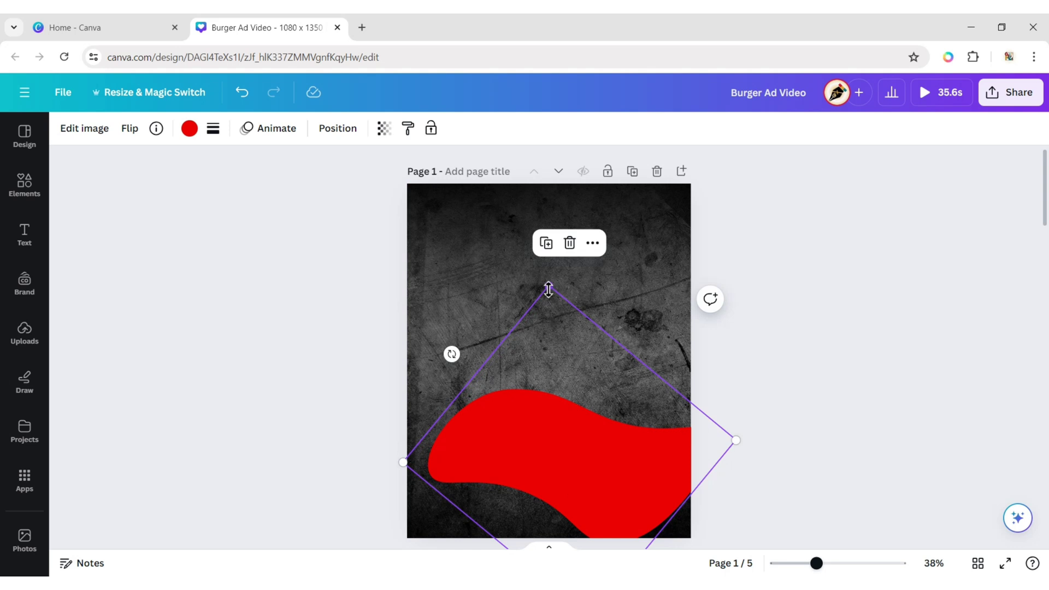
{"action": "left_click_drag", "start_coordinate": [549, 290], "coordinate": [547, 260]}
{"action": "left_click_drag", "start_coordinate": [547, 362], "coordinate": [572, 401]}
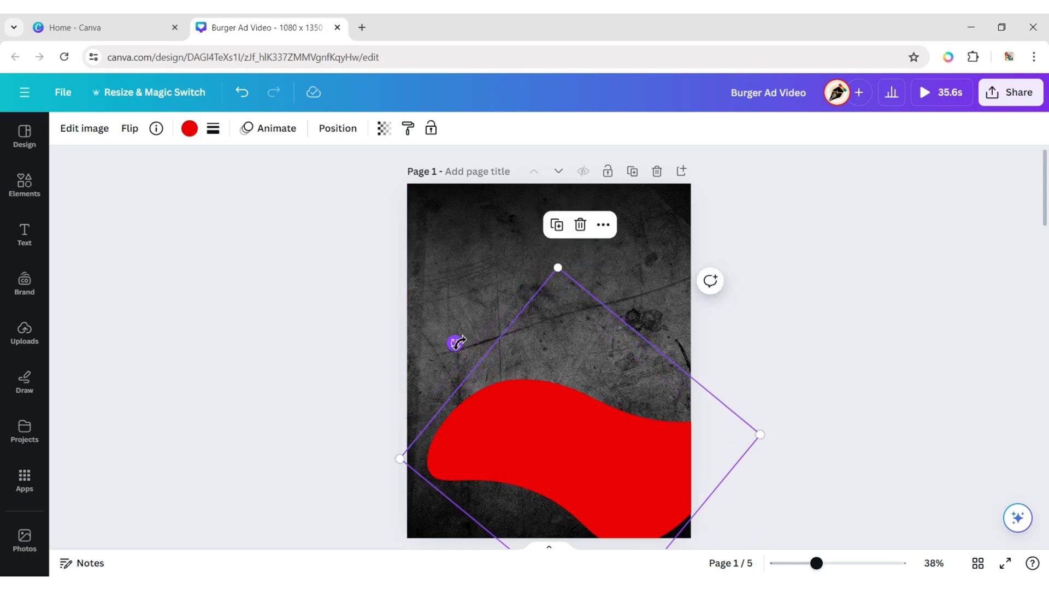
{"action": "left_click_drag", "start_coordinate": [457, 343], "coordinate": [470, 333]}
{"action": "left_click_drag", "start_coordinate": [546, 468], "coordinate": [544, 478]}
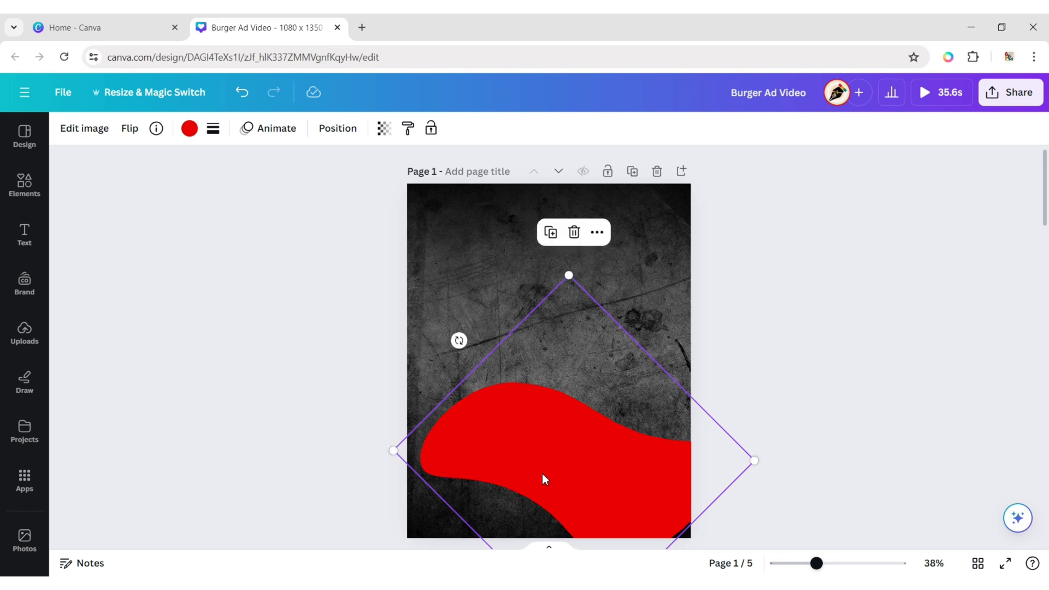
{"action": "left_click", "coordinate": [851, 380]}
Step: Search Frames for 'phone', add a phone-shaped frame and move it slightly left
{"action": "left_click", "coordinate": [30, 197]}
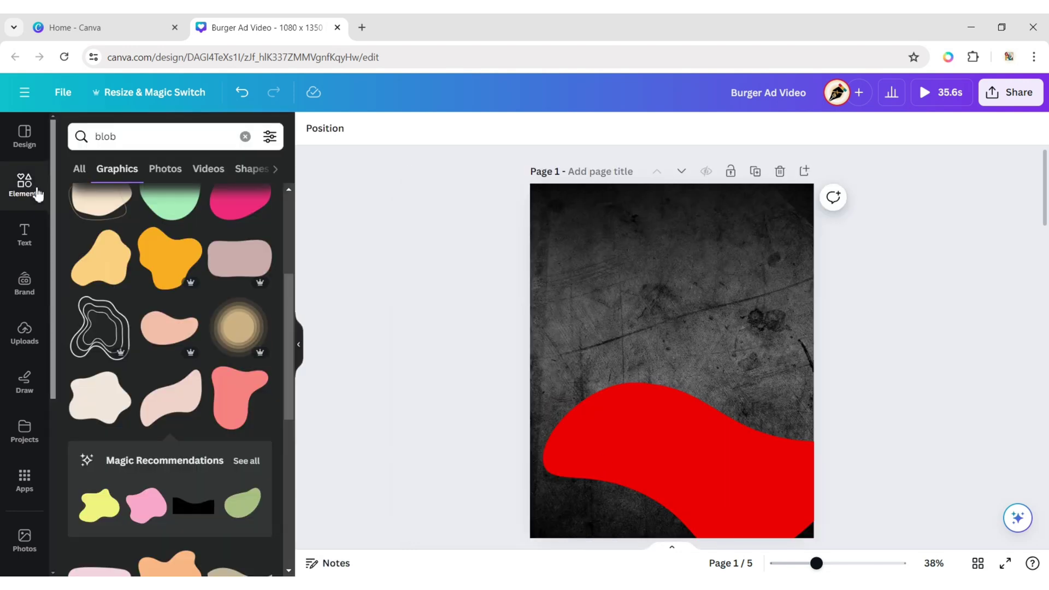
{"action": "left_click", "coordinate": [244, 139]}
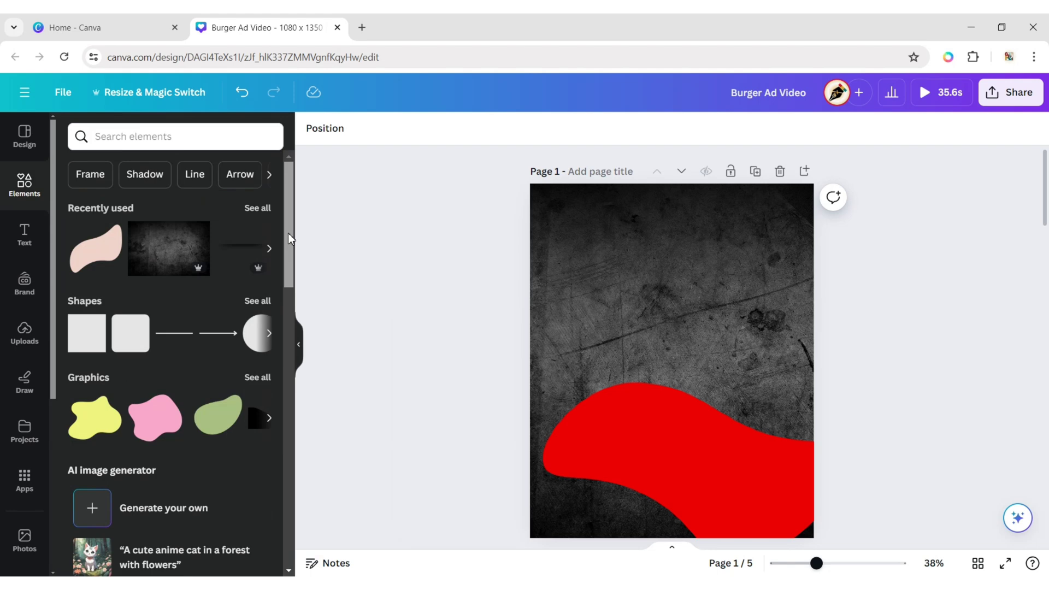
{"action": "left_click_drag", "start_coordinate": [288, 233], "coordinate": [279, 466]}
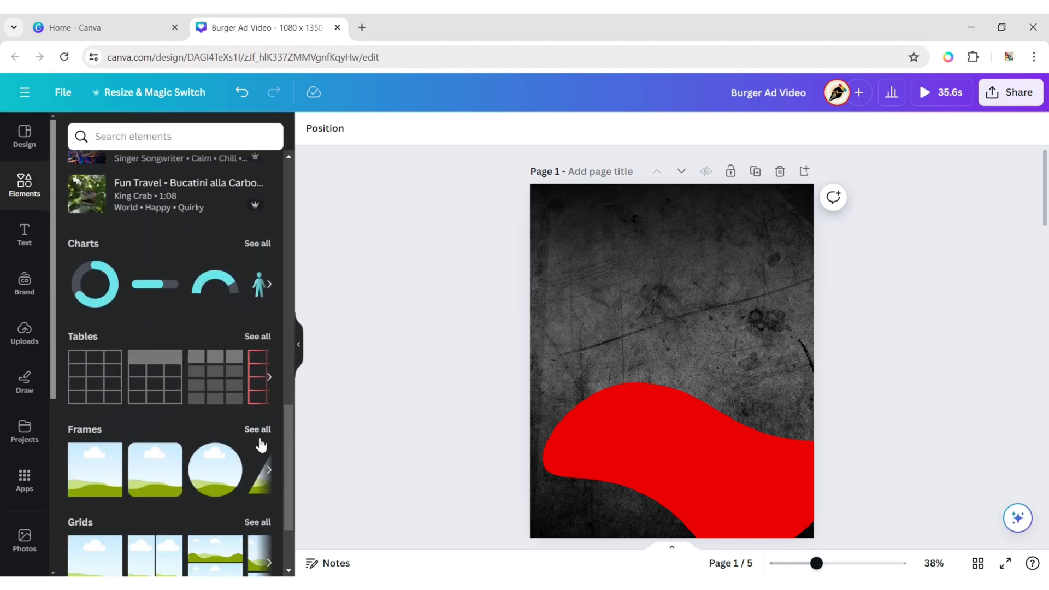
{"action": "left_click", "coordinate": [253, 429]}
{"action": "left_click", "coordinate": [139, 159]}
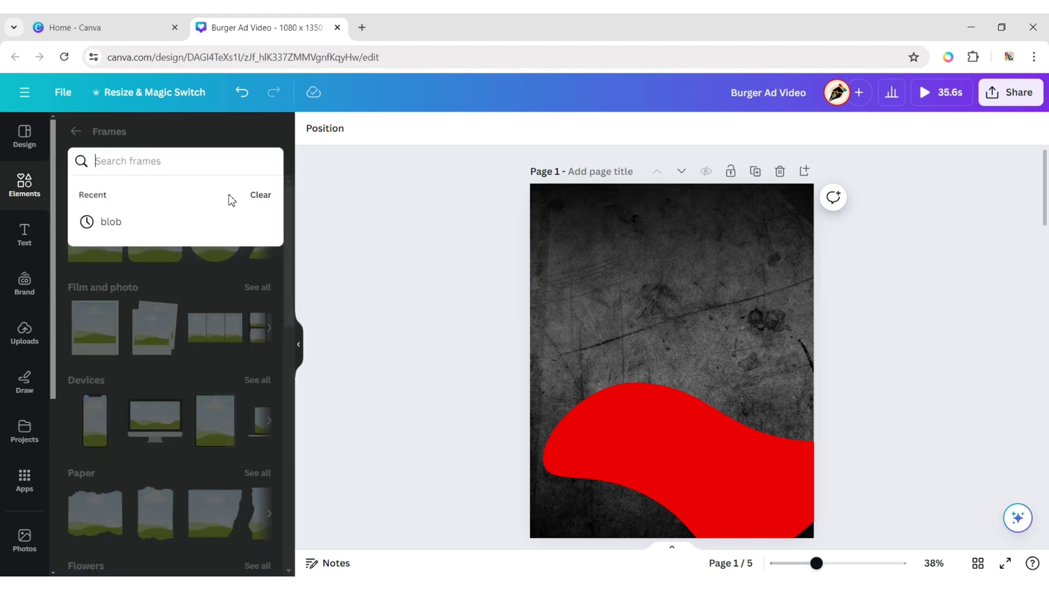
{"action": "left_click", "coordinate": [262, 195]}
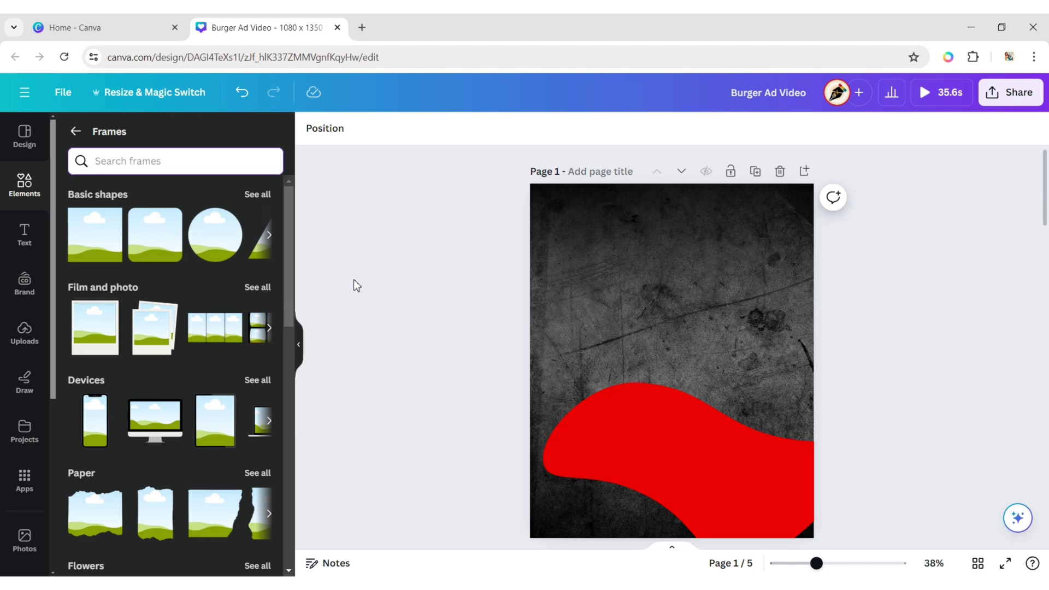
{"action": "type", "text": "phone"}
{"action": "key", "text": "Return"}
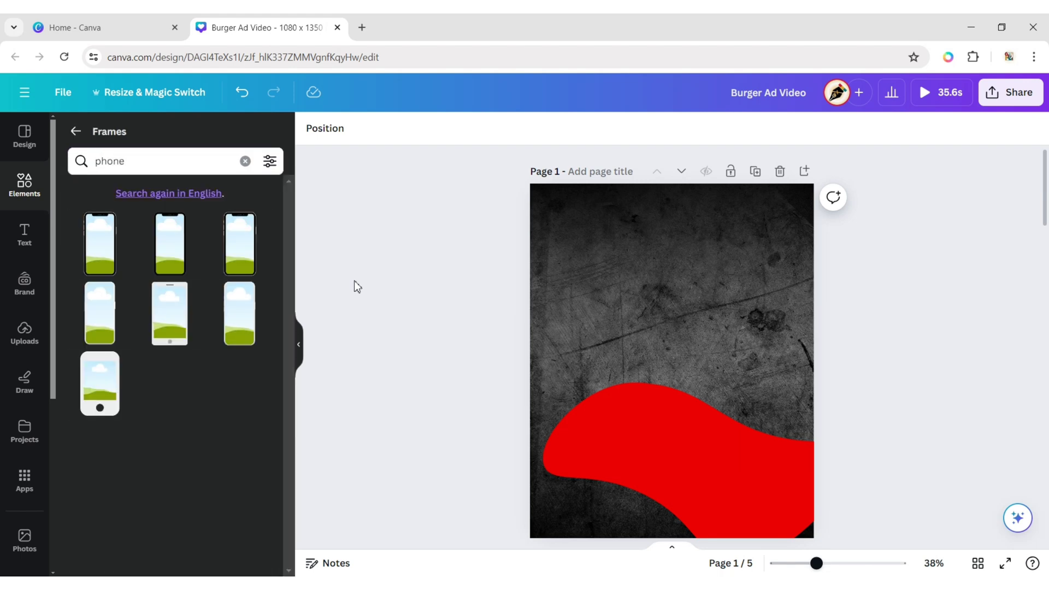
{"action": "left_click", "coordinate": [169, 243]}
{"action": "left_click", "coordinate": [299, 349]}
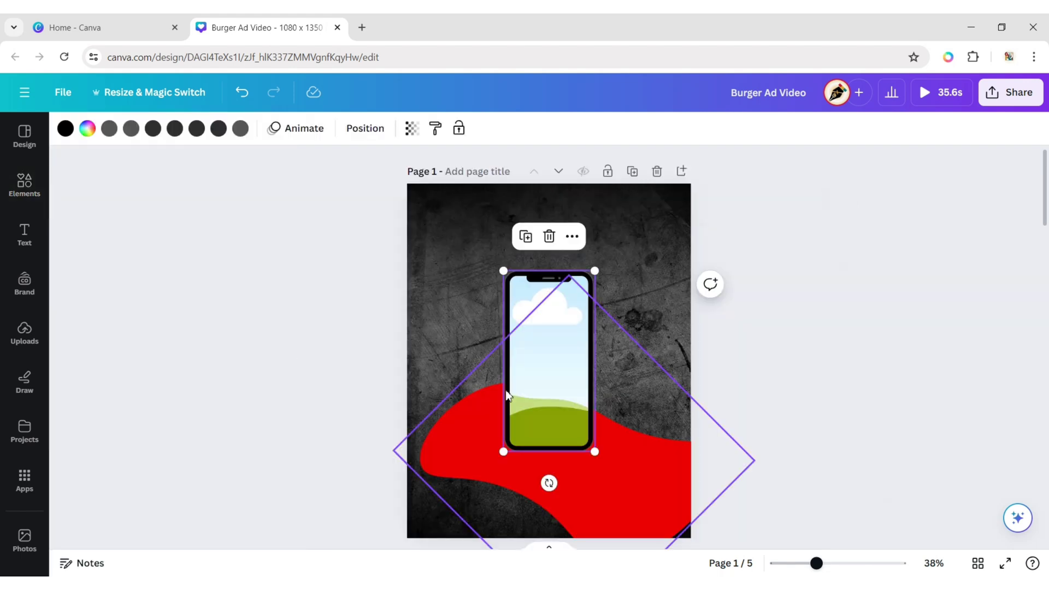
{"action": "left_click_drag", "start_coordinate": [536, 383], "coordinate": [498, 392]}
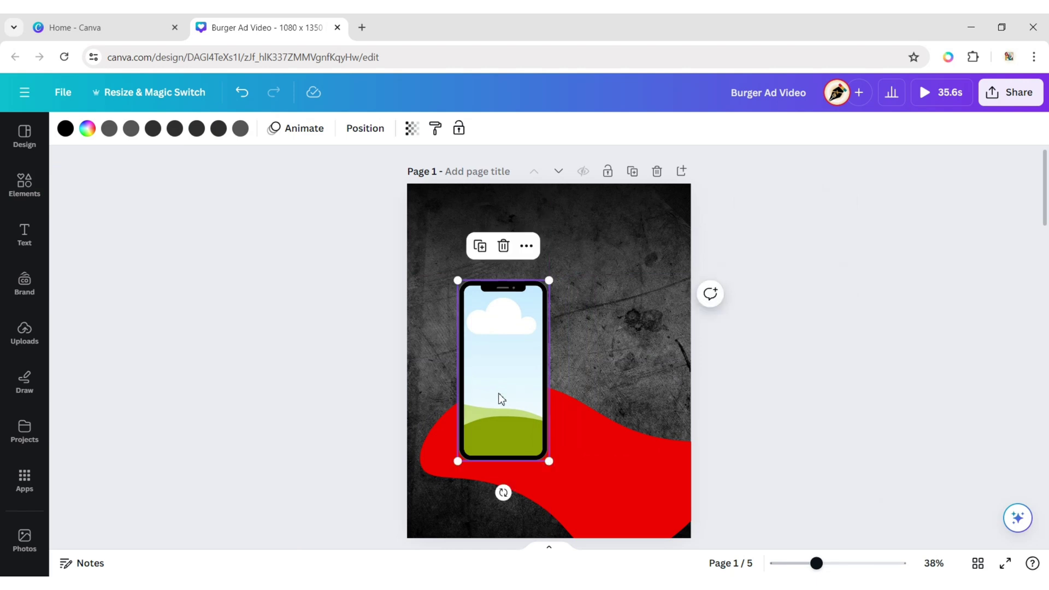
Step: Duplicate the phone frame and place the copy beside the original
{"action": "left_click", "coordinate": [479, 247]}
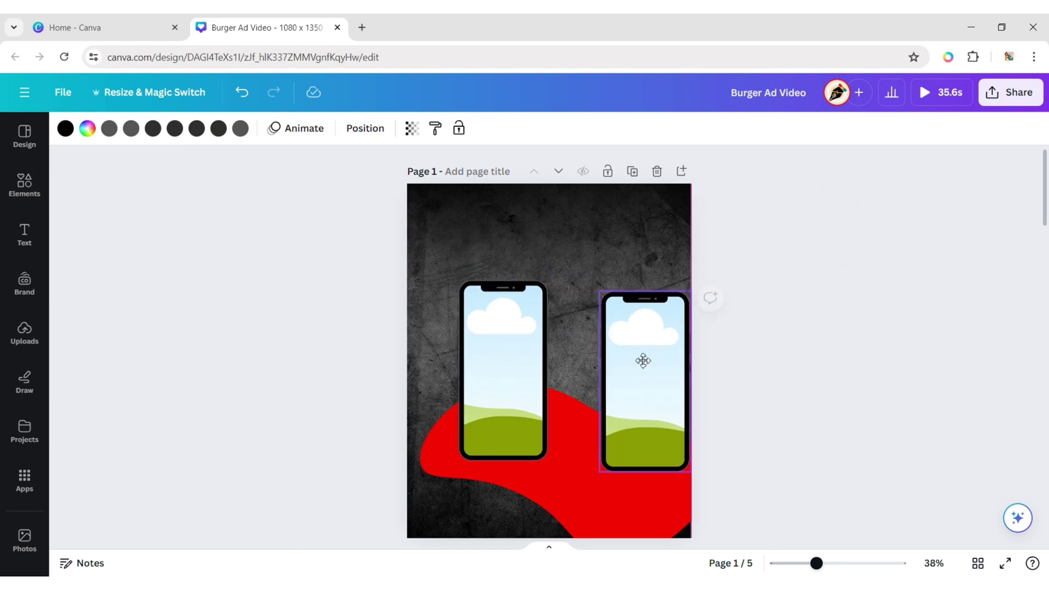
{"action": "left_click_drag", "start_coordinate": [644, 358], "coordinate": [603, 352]}
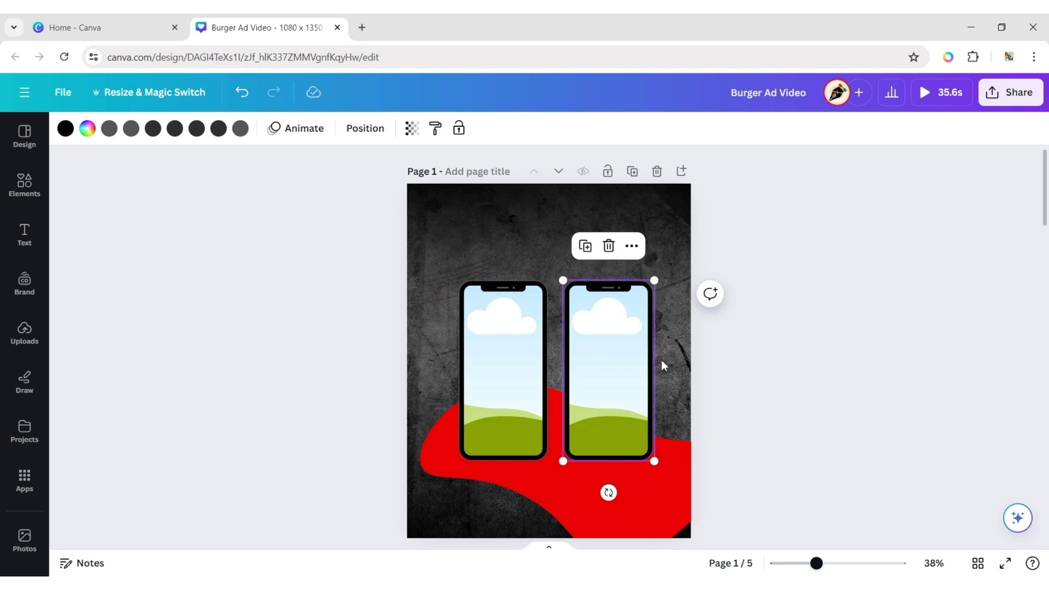
{"action": "left_click", "coordinate": [767, 366]}
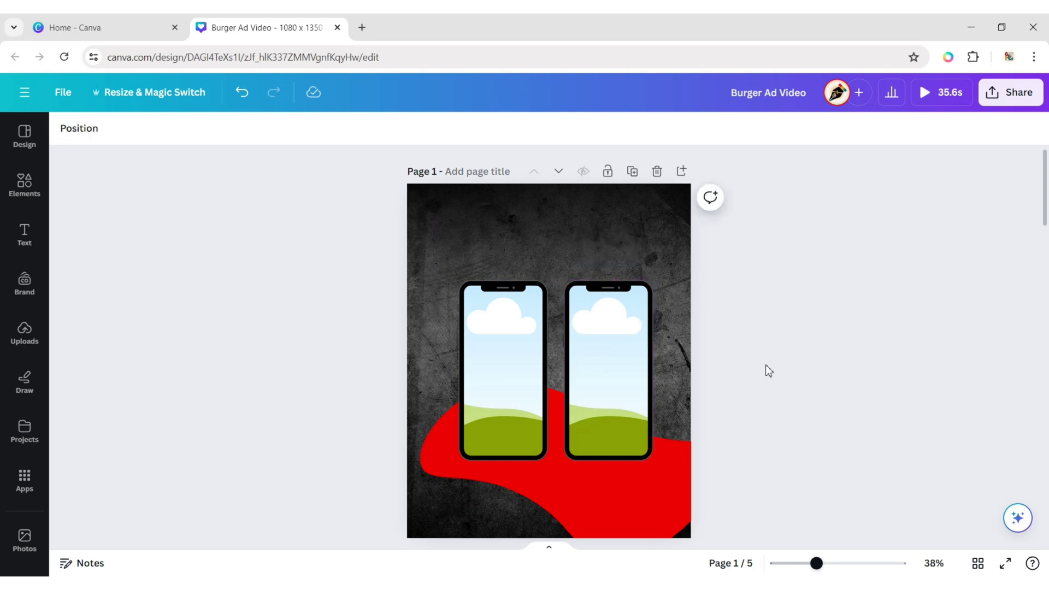
Step: Group both phone frames, centre the group horizontally on the page, then ungroup them
{"action": "left_click", "coordinate": [484, 363]}
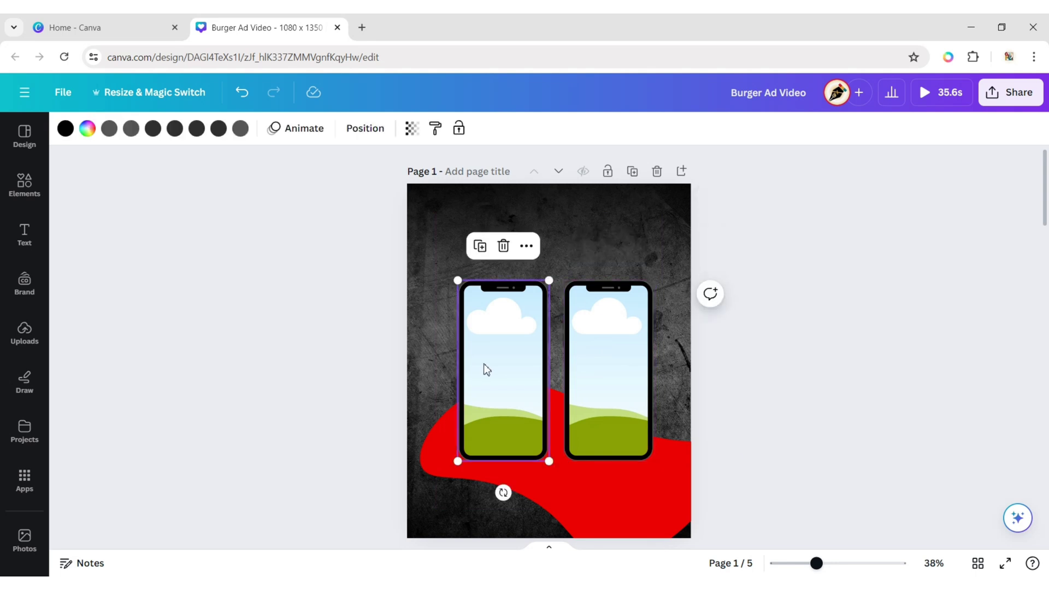
{"action": "left_click", "coordinate": [605, 352], "text": "shift"}
{"action": "left_click", "coordinate": [520, 245]}
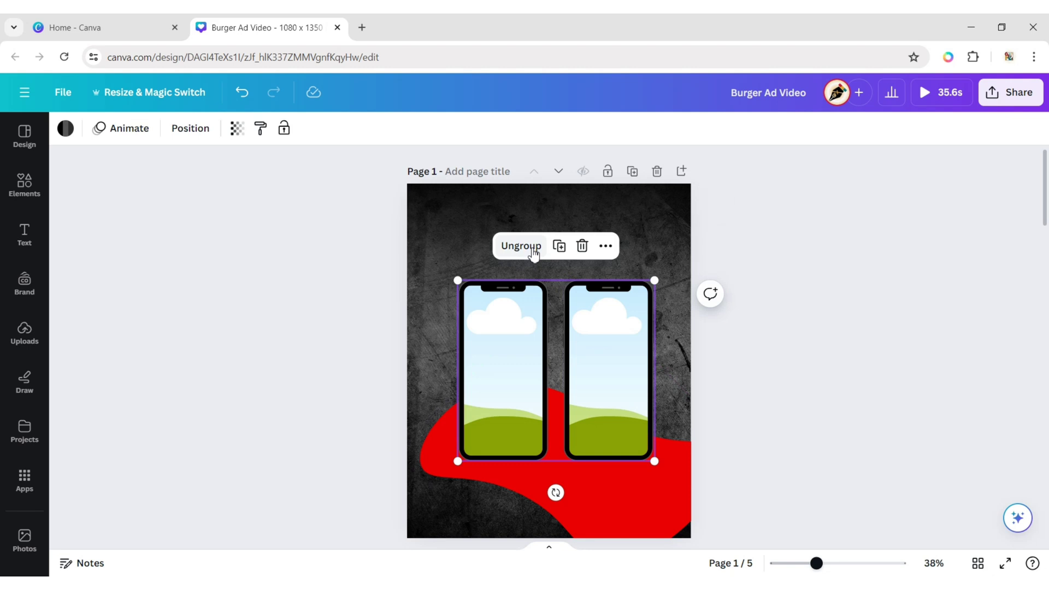
{"action": "left_click", "coordinate": [598, 372]}
{"action": "left_click", "coordinate": [365, 129]}
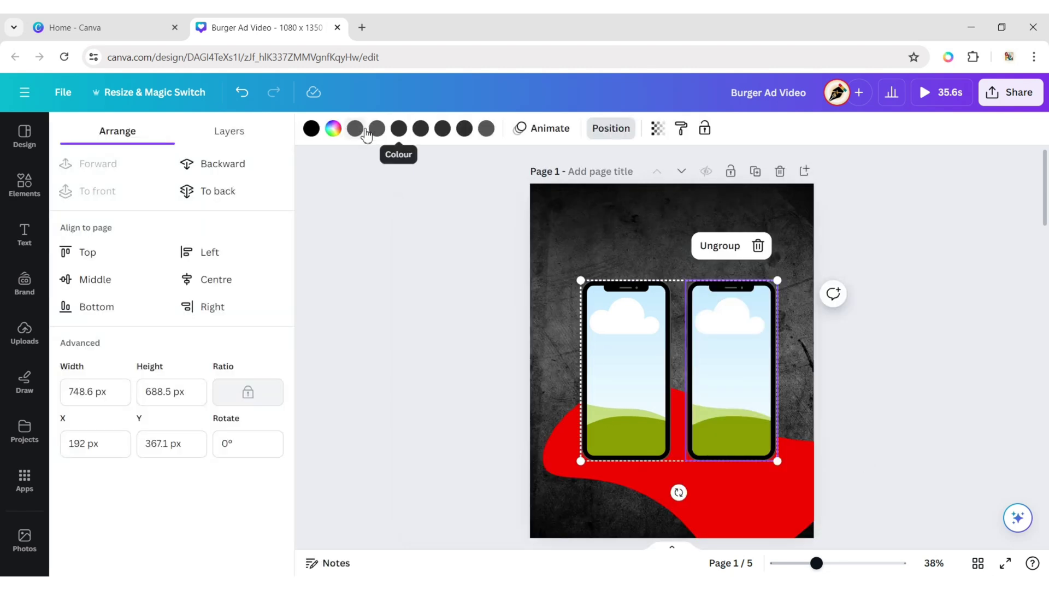
{"action": "left_click", "coordinate": [234, 279]}
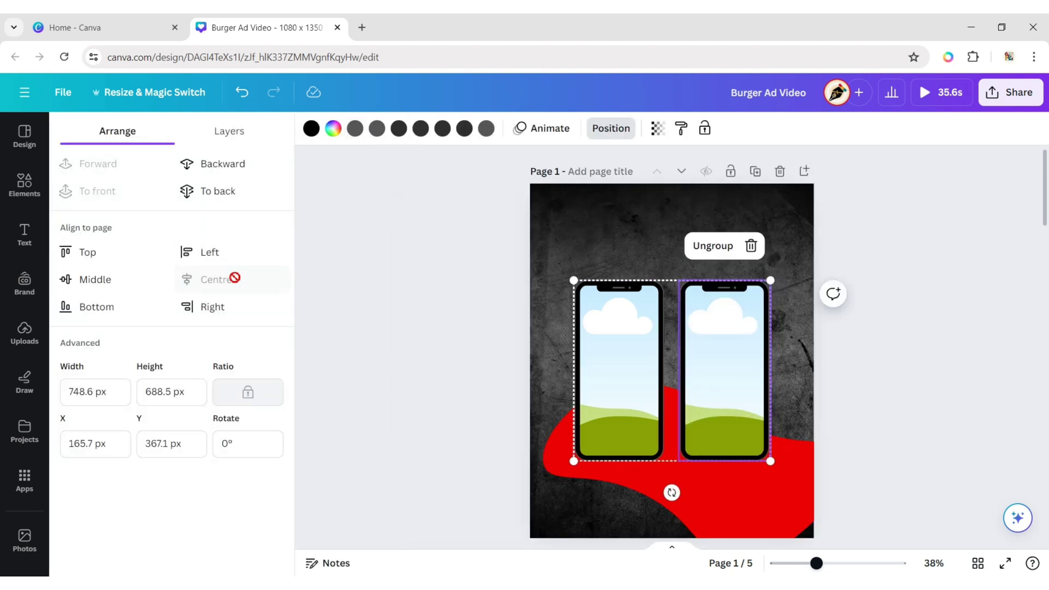
{"action": "left_click", "coordinate": [345, 306]}
{"action": "left_click", "coordinate": [806, 305]}
{"action": "left_click", "coordinate": [604, 314]}
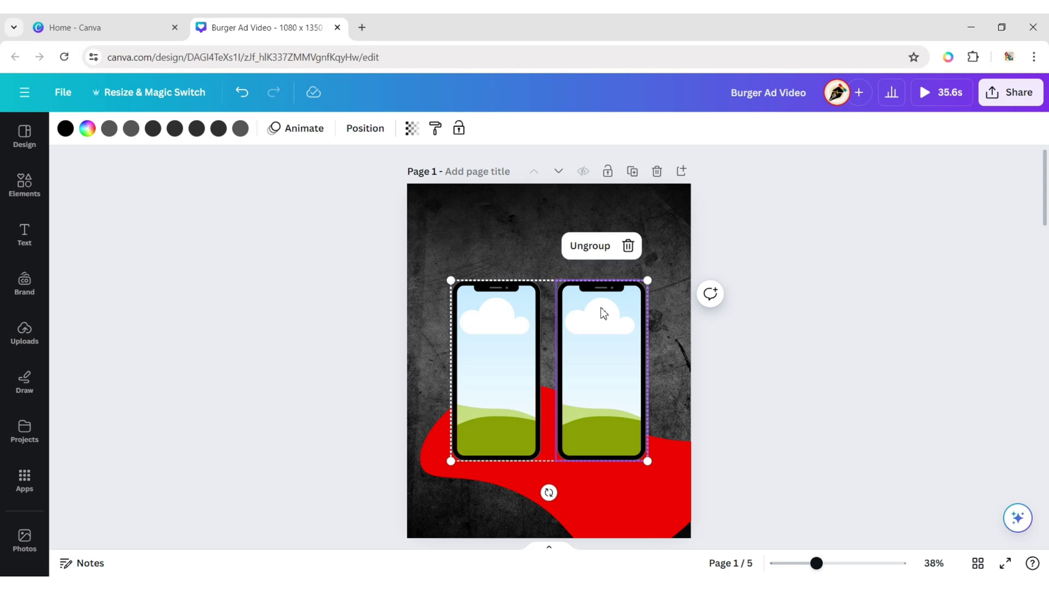
{"action": "left_click", "coordinate": [590, 246]}
{"action": "left_click", "coordinate": [893, 350]}
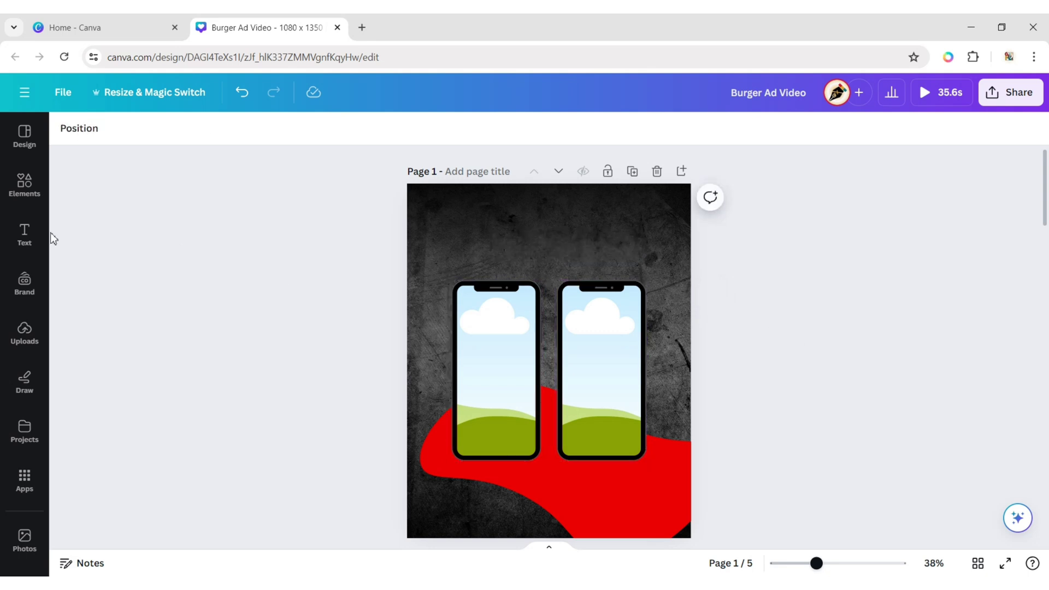
Step: Add a BURGER heading in the Rubik Dirt font at size 135
{"action": "left_click", "coordinate": [30, 239]}
{"action": "left_click", "coordinate": [136, 240]}
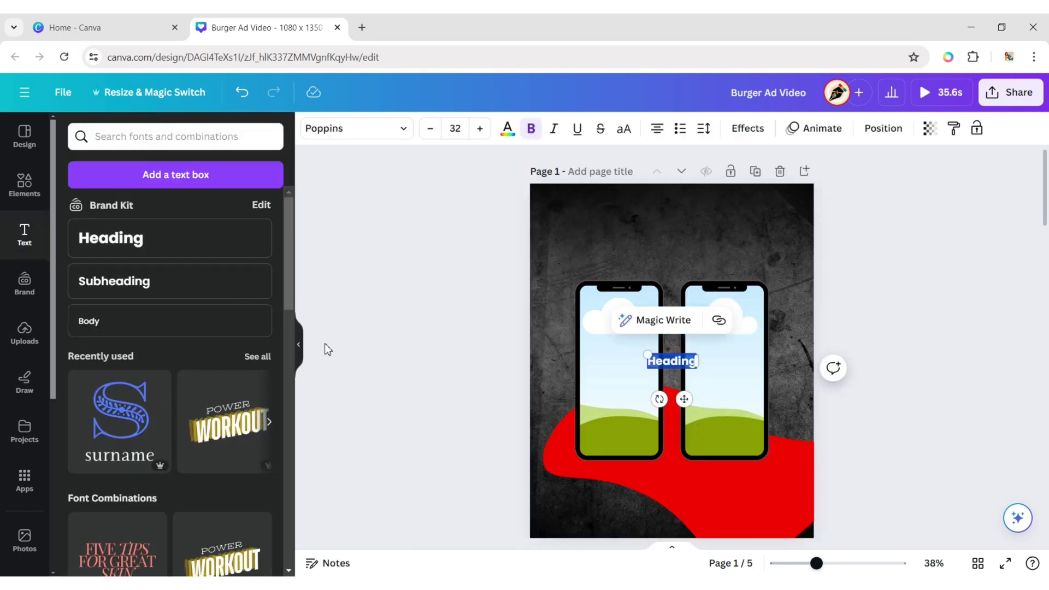
{"action": "left_click", "coordinate": [299, 344]}
{"action": "type", "text": "BURGER"}
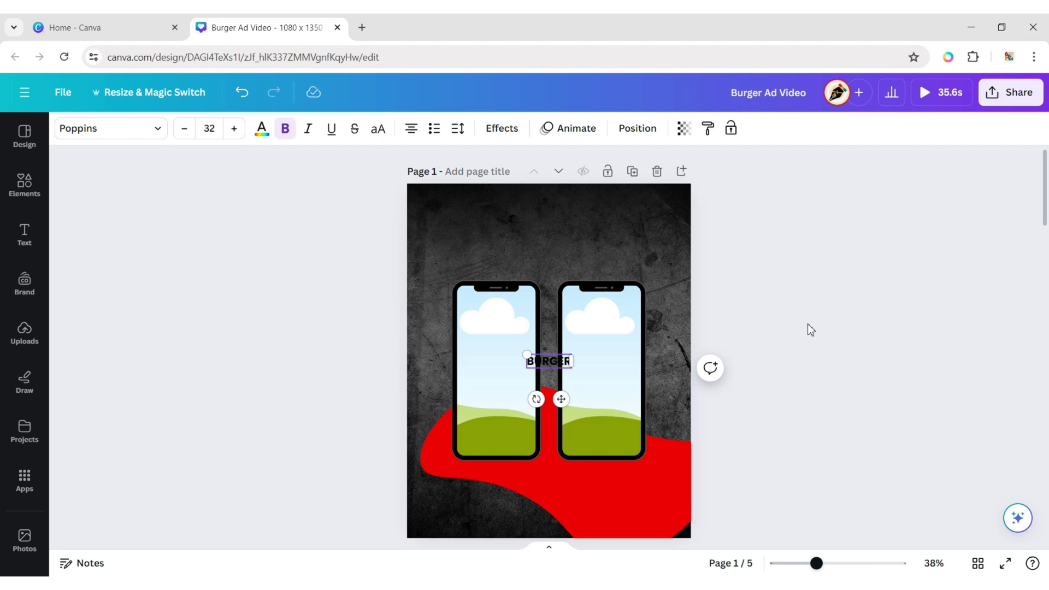
{"action": "left_click", "coordinate": [133, 128]}
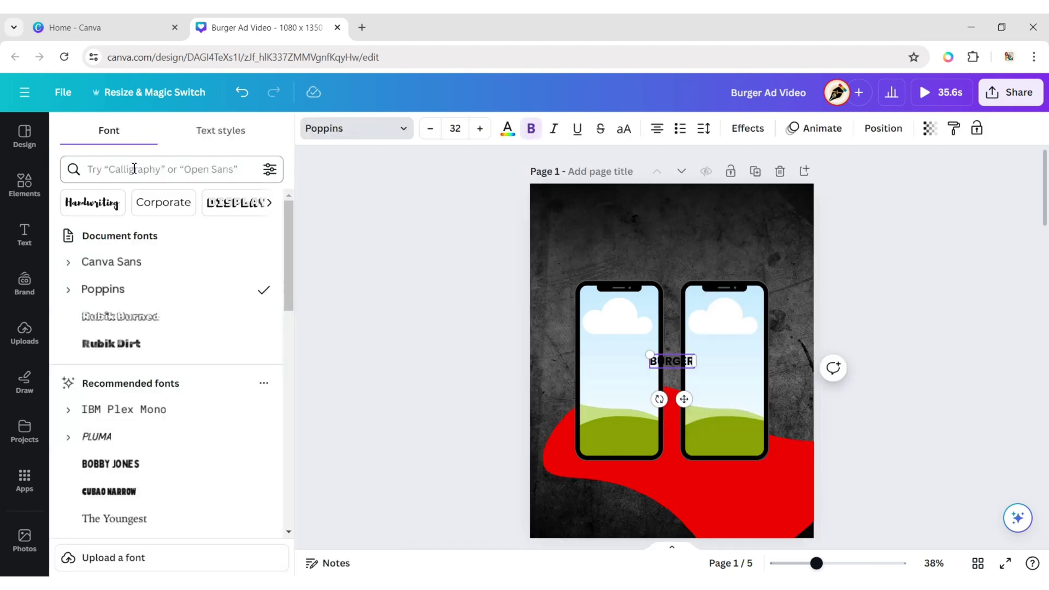
{"action": "left_click", "coordinate": [146, 344]}
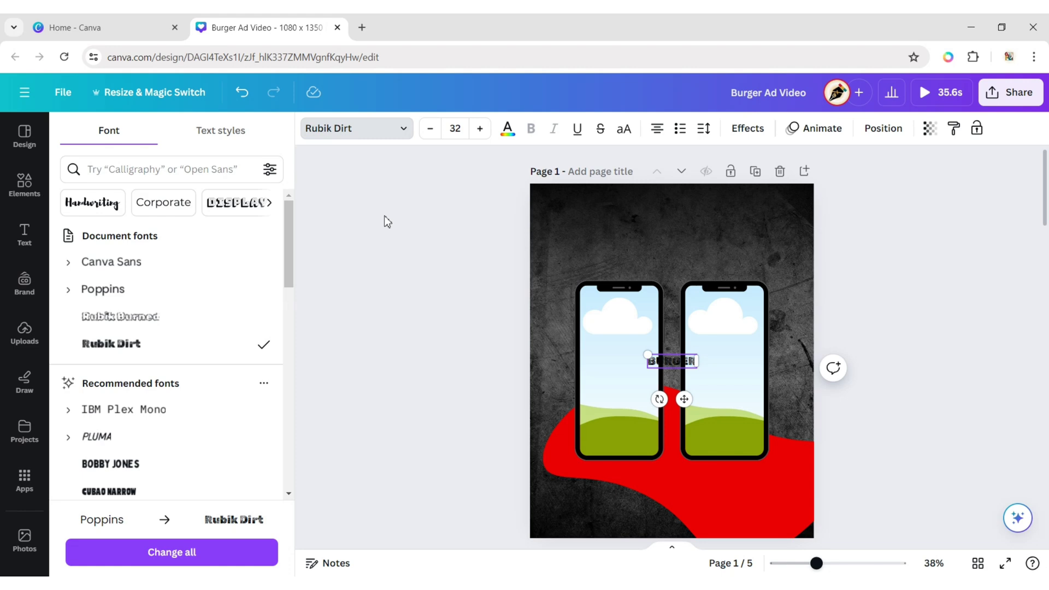
{"action": "left_click", "coordinate": [456, 129]}
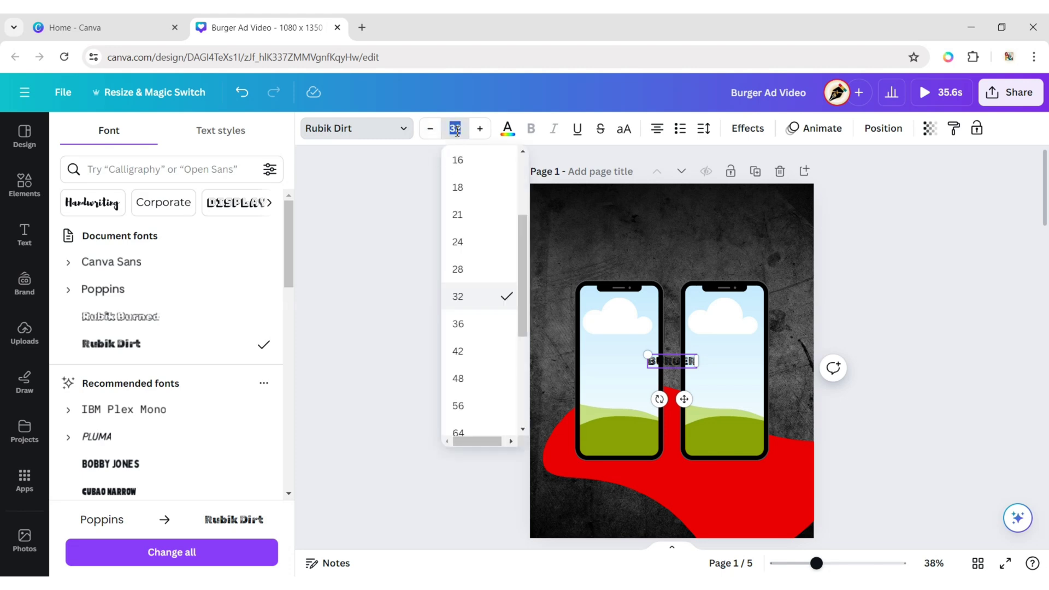
{"action": "type", "text": "135"}
{"action": "key", "text": "Return"}
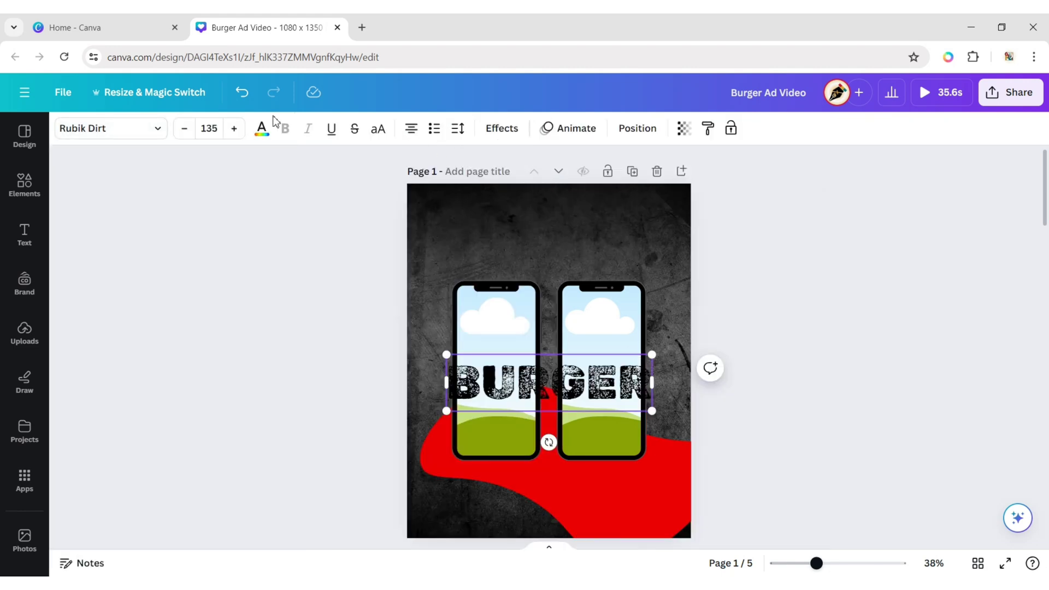
Step: Make BURGER red, move it to the top of the page and tilt it about -11°
{"action": "left_click", "coordinate": [266, 126]}
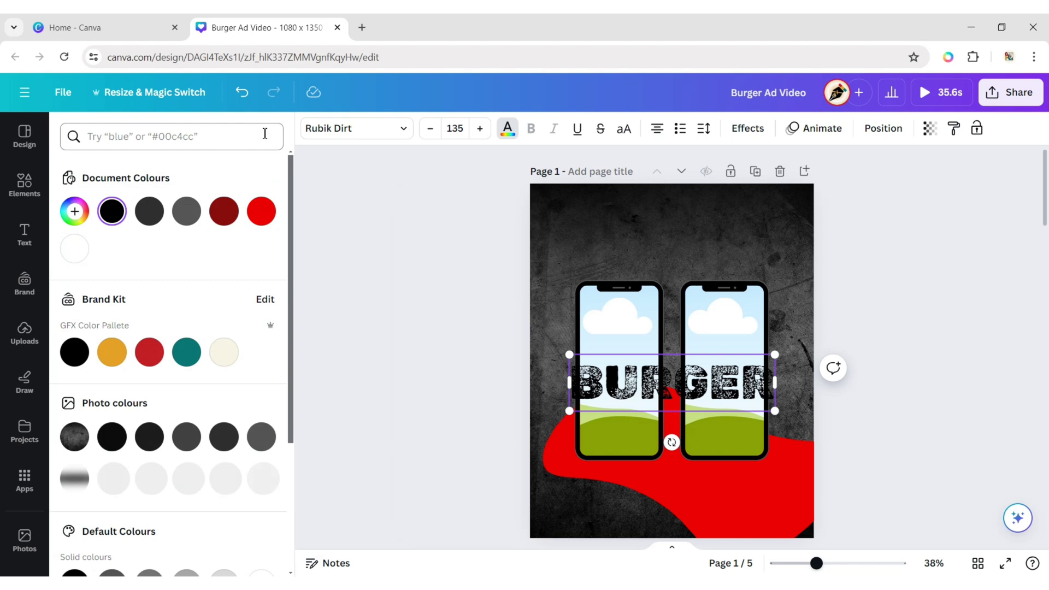
{"action": "left_click", "coordinate": [261, 211]}
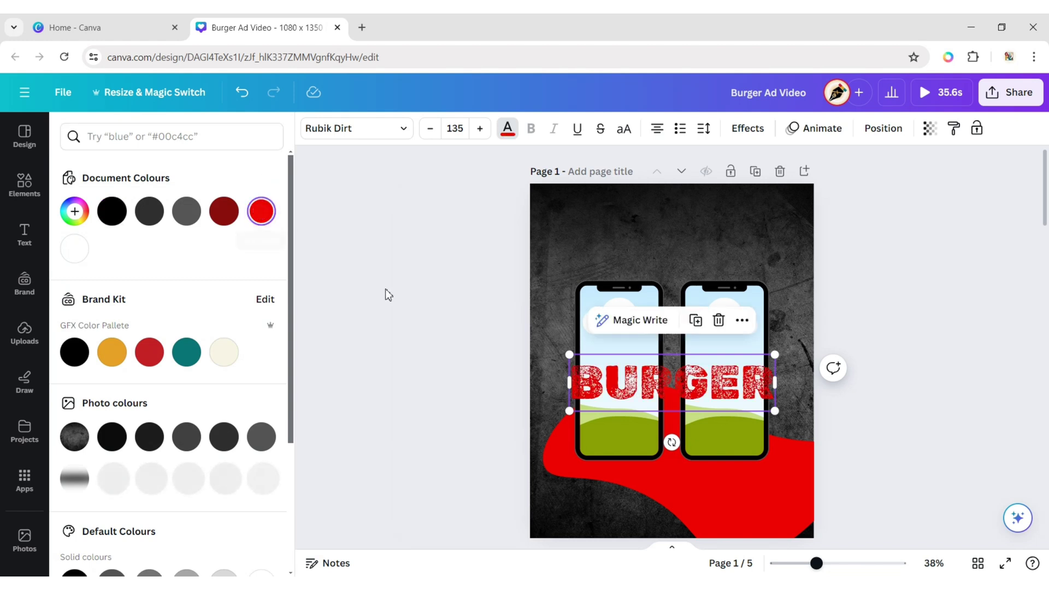
{"action": "left_click", "coordinate": [385, 288]}
{"action": "left_click", "coordinate": [836, 399]}
{"action": "left_click", "coordinate": [569, 388]}
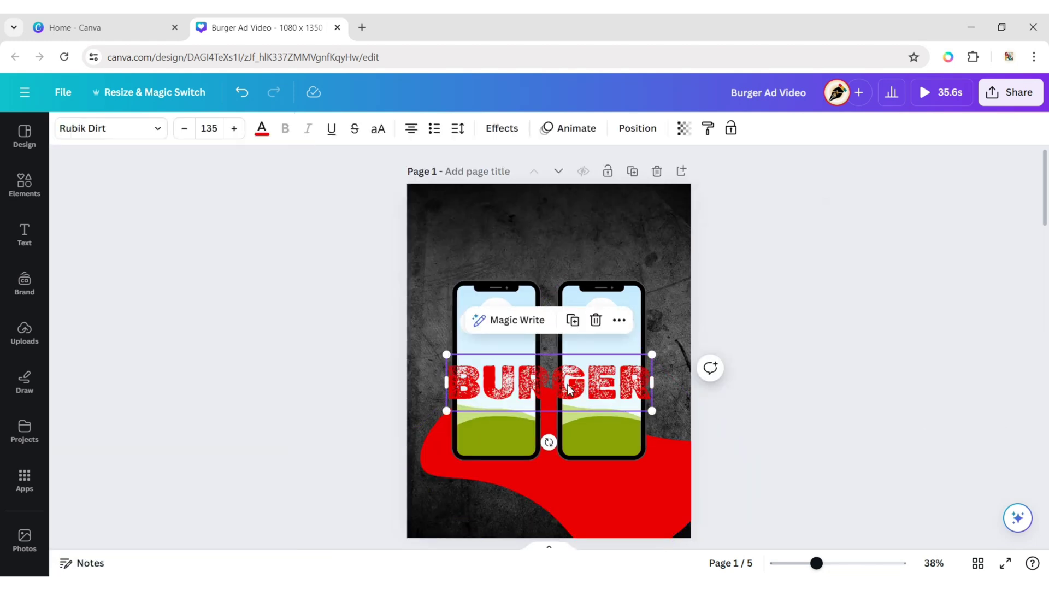
{"action": "left_click_drag", "start_coordinate": [570, 388], "coordinate": [559, 245]}
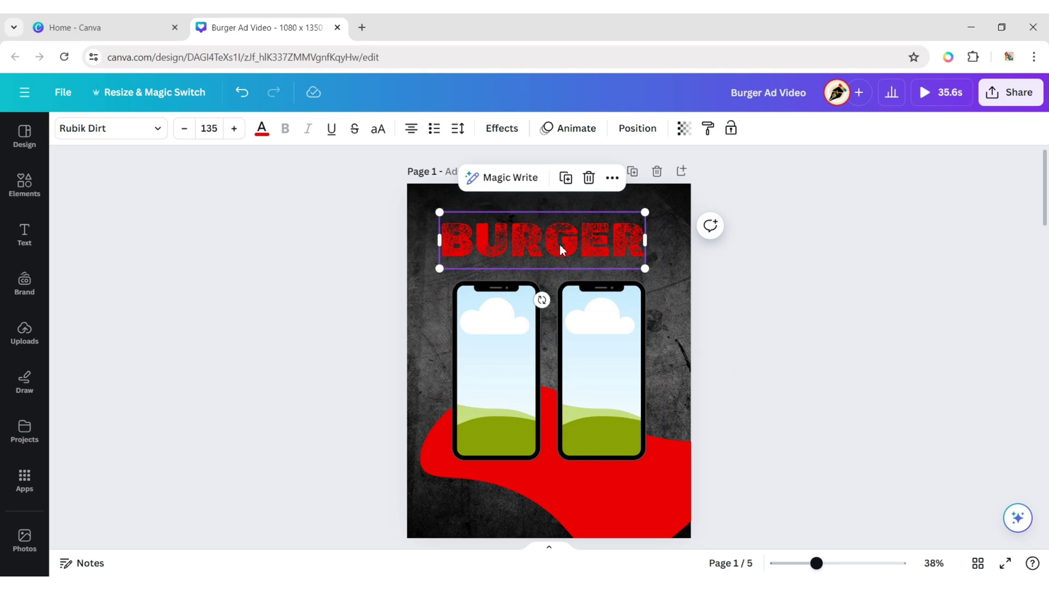
{"action": "left_click_drag", "start_coordinate": [547, 306], "coordinate": [556, 310]}
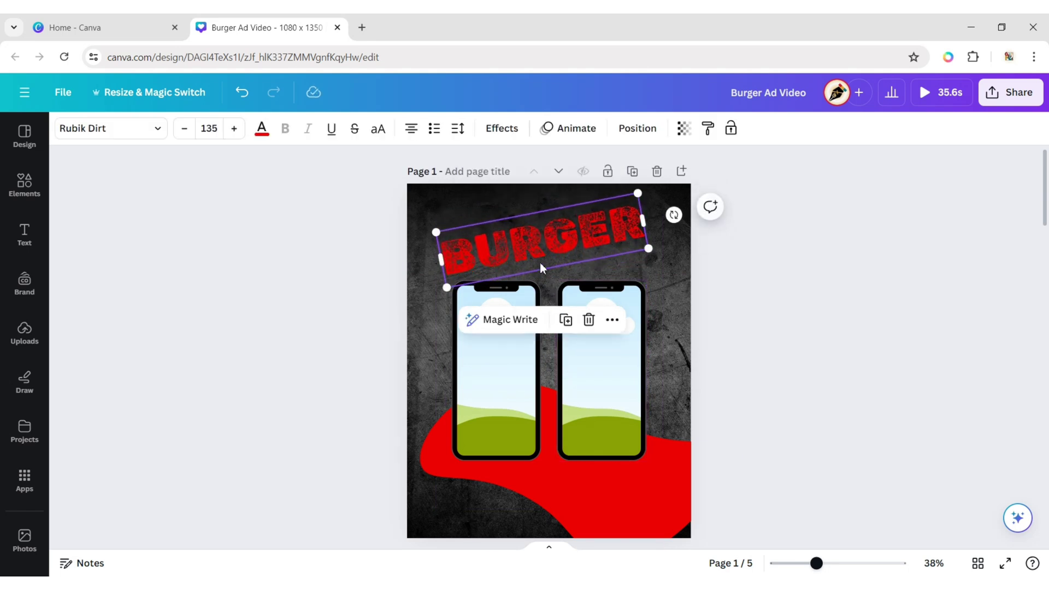
{"action": "left_click_drag", "start_coordinate": [533, 243], "coordinate": [523, 251]}
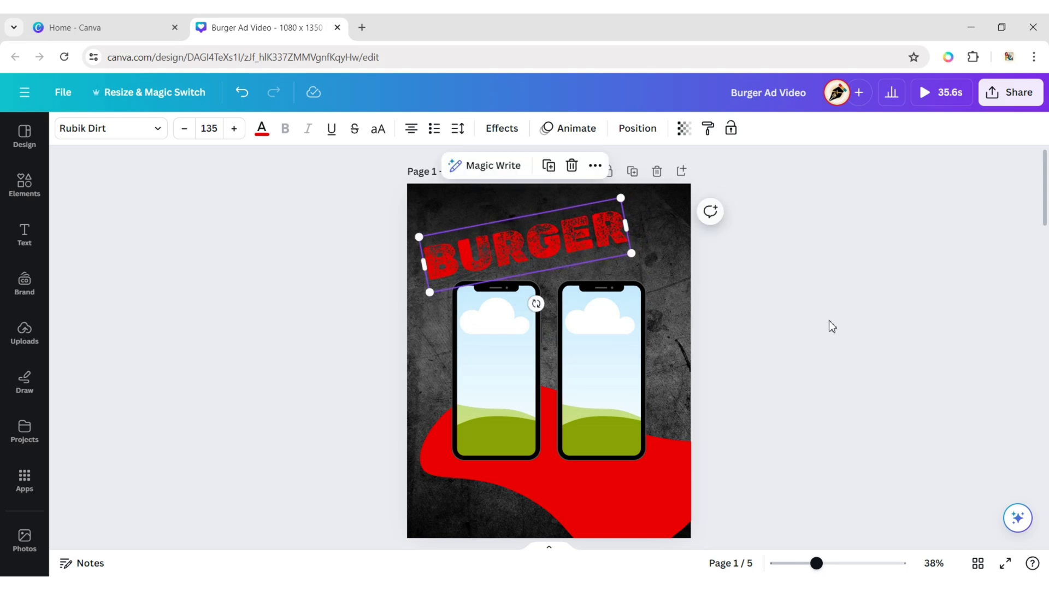
{"action": "left_click", "coordinate": [782, 304]}
Step: Add a 'Hot & Delicious' heading and make its text white
{"action": "left_click", "coordinate": [21, 244]}
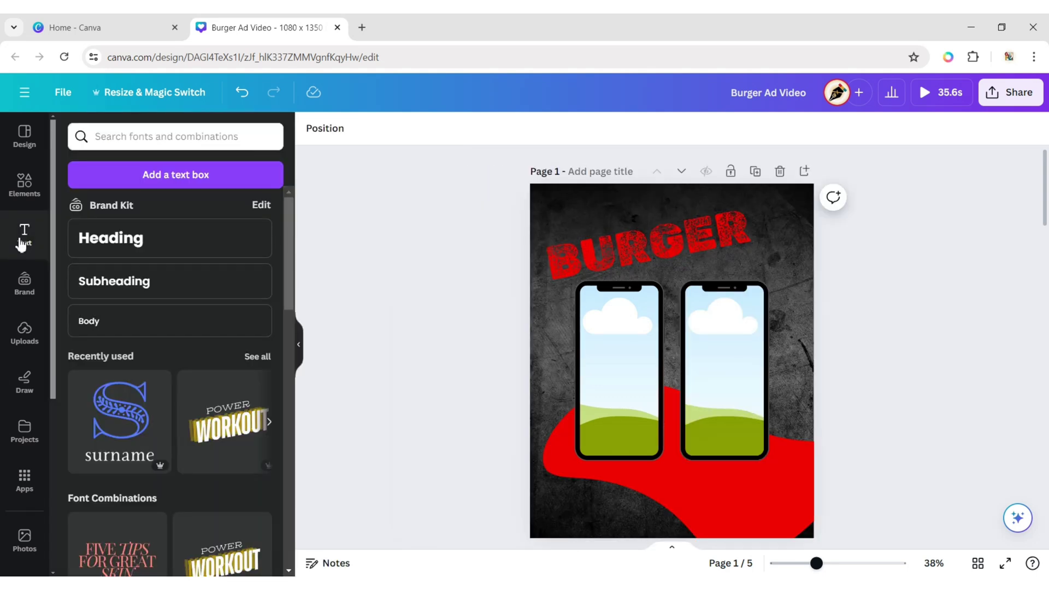
{"action": "left_click", "coordinate": [170, 238]}
{"action": "left_click", "coordinate": [298, 344]}
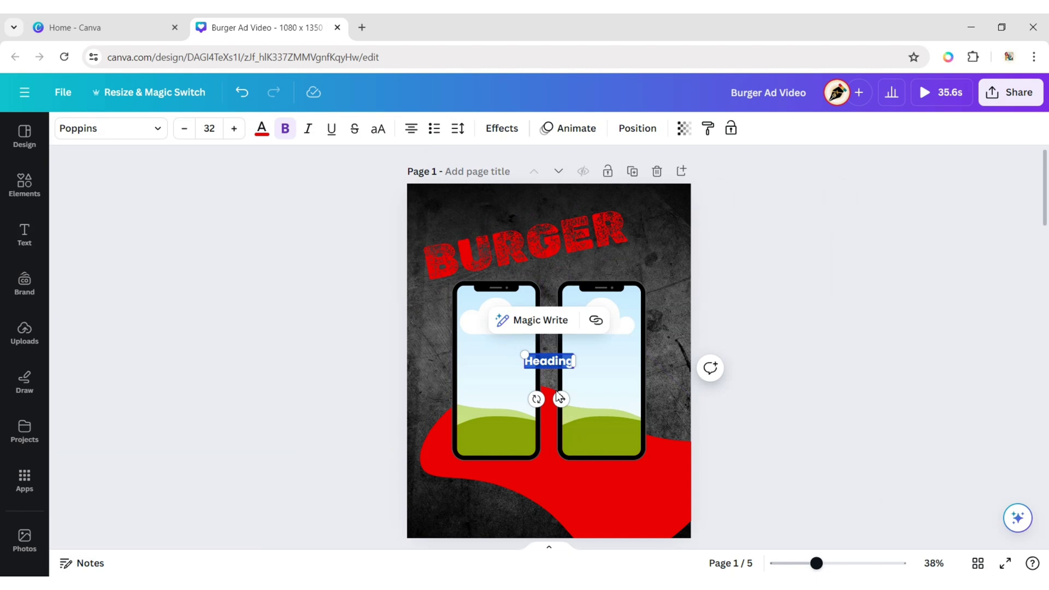
{"action": "type", "text": "HE"}
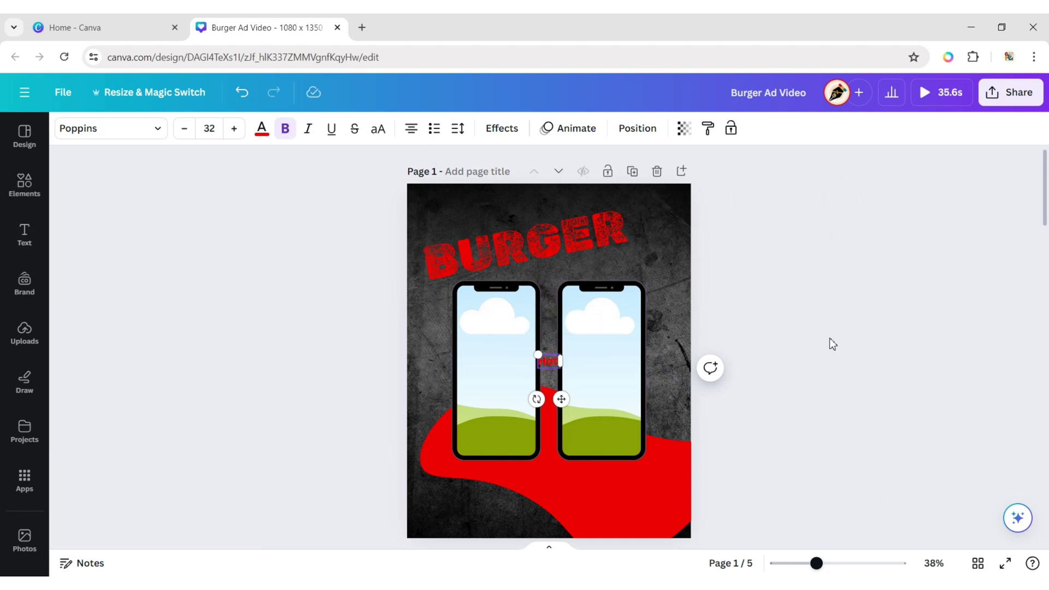
{"action": "type", "text": "t & Del"}
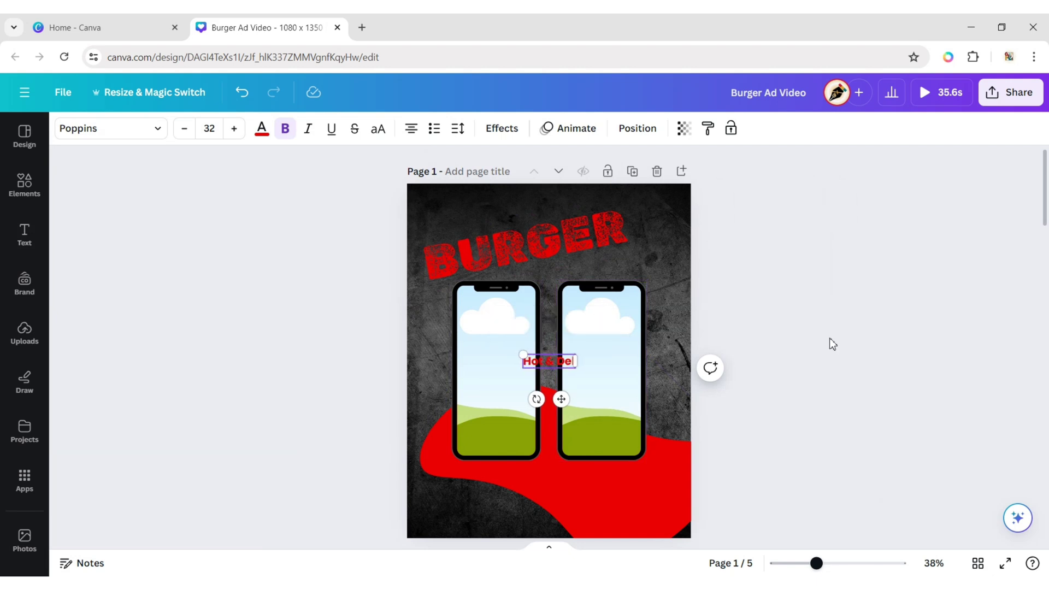
{"action": "type", "text": "icious"}
{"action": "left_click", "coordinate": [747, 346]}
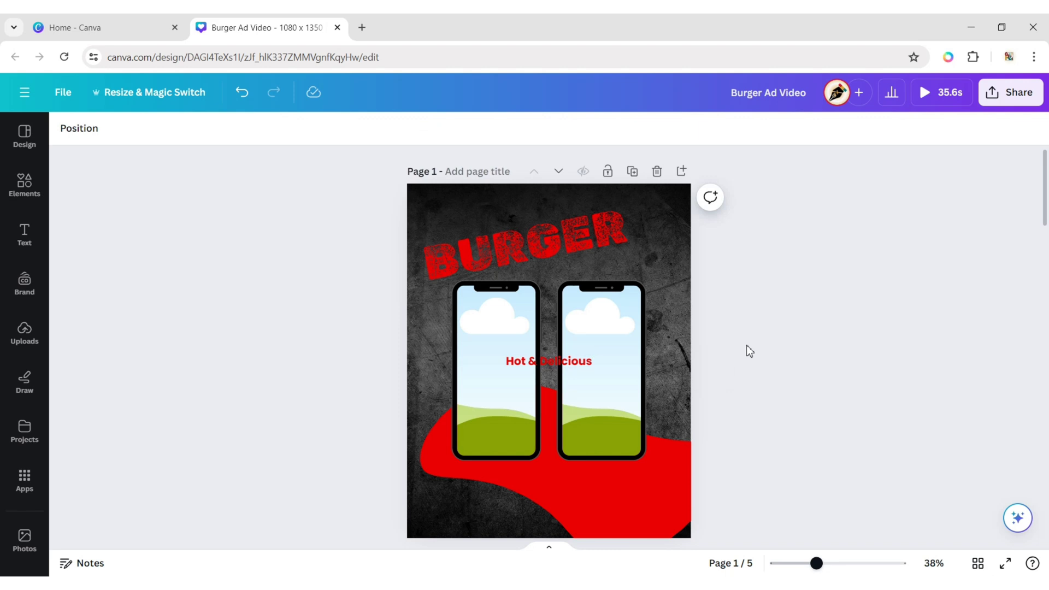
{"action": "left_click", "coordinate": [566, 363]}
{"action": "left_click", "coordinate": [263, 129]}
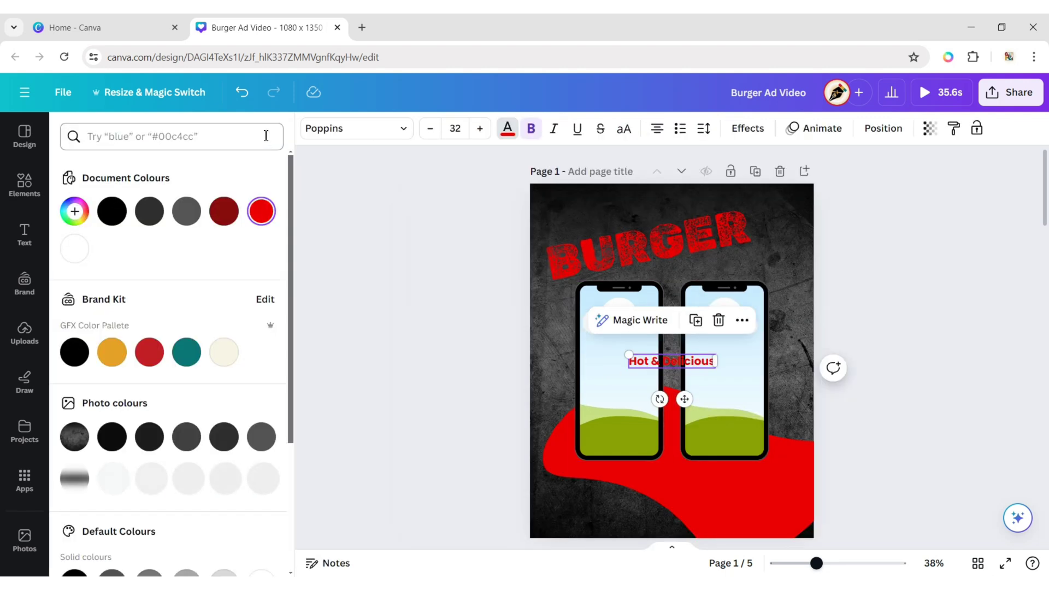
{"action": "left_click_drag", "start_coordinate": [293, 202], "coordinate": [293, 322]}
{"action": "left_click", "coordinate": [262, 410]}
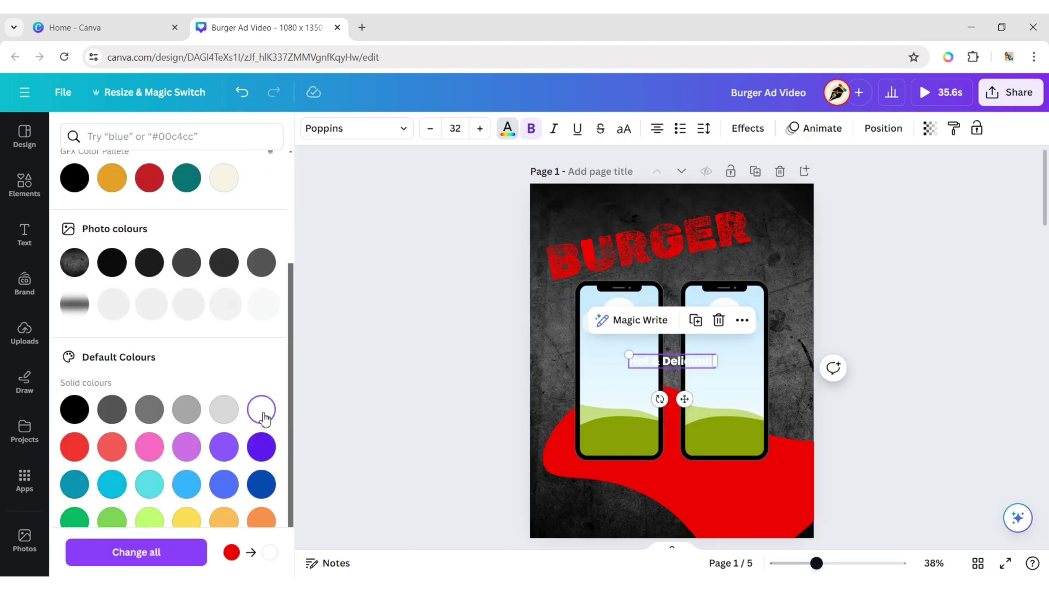
Step: Set the tagline to Rubik Burned at size 40 and move it above BURGER
{"action": "left_click", "coordinate": [364, 134]}
{"action": "left_click", "coordinate": [131, 317]}
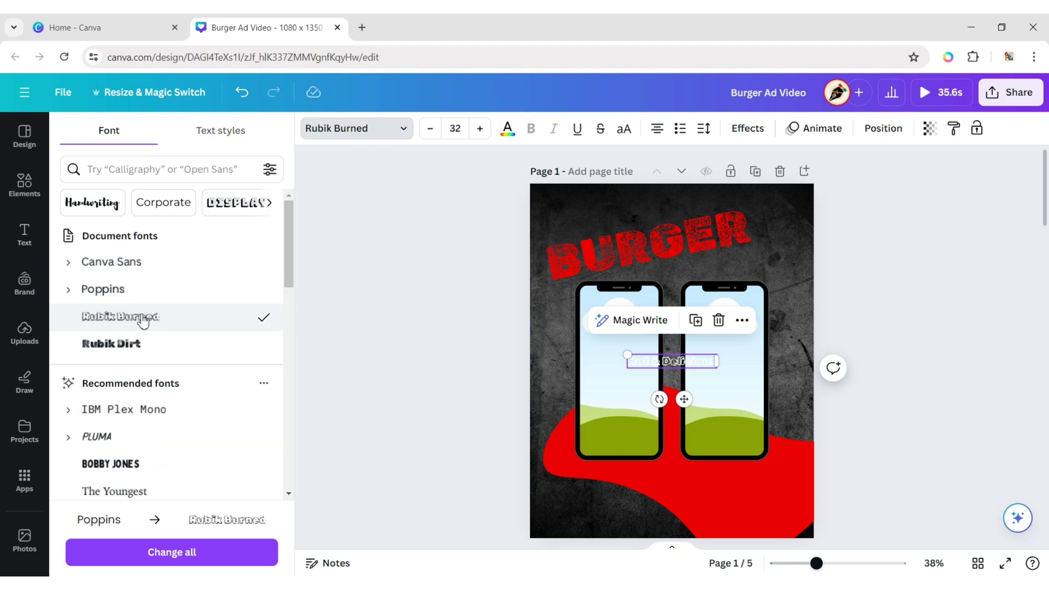
{"action": "left_click", "coordinate": [455, 128]}
{"action": "left_click", "coordinate": [481, 354]}
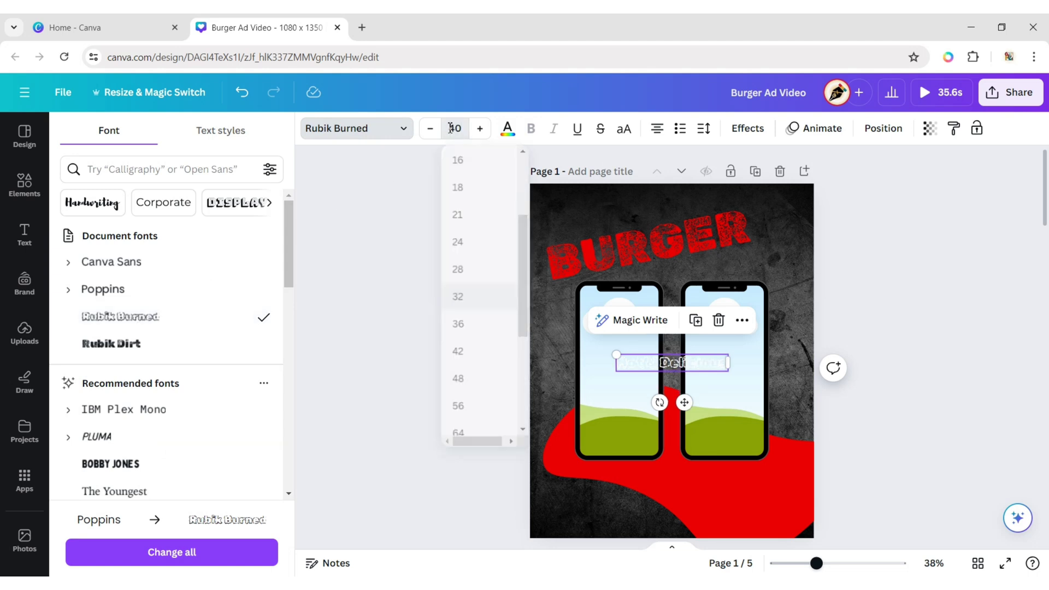
{"action": "left_click", "coordinate": [481, 357]}
{"action": "left_click", "coordinate": [569, 373]}
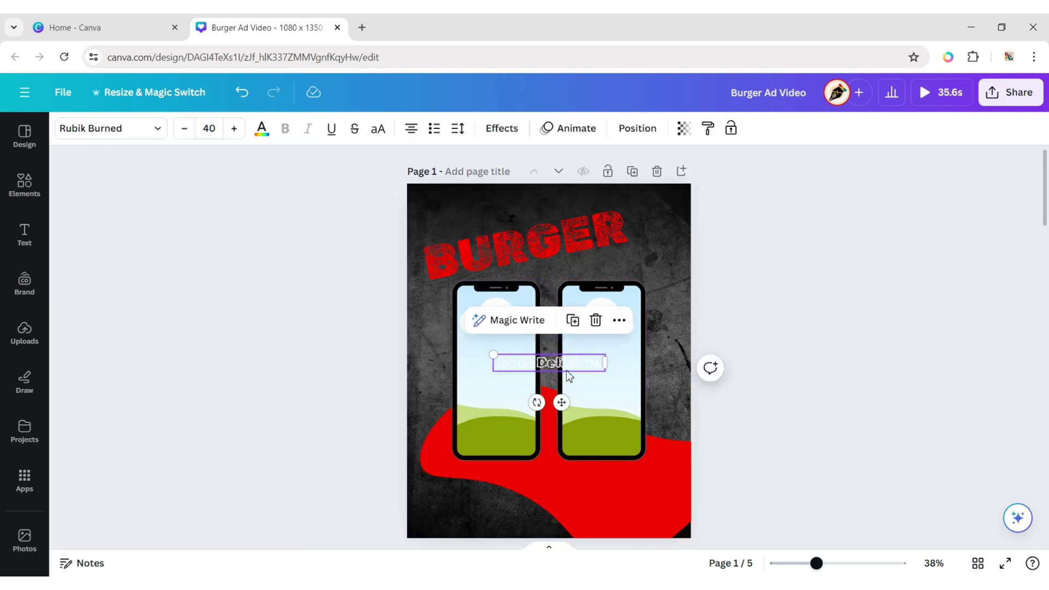
{"action": "left_click_drag", "start_coordinate": [548, 348], "coordinate": [481, 258]}
Step: Tilt BURGER about -9° and the tagline about -8°, then settle the tagline's position
{"action": "left_click", "coordinate": [481, 261]}
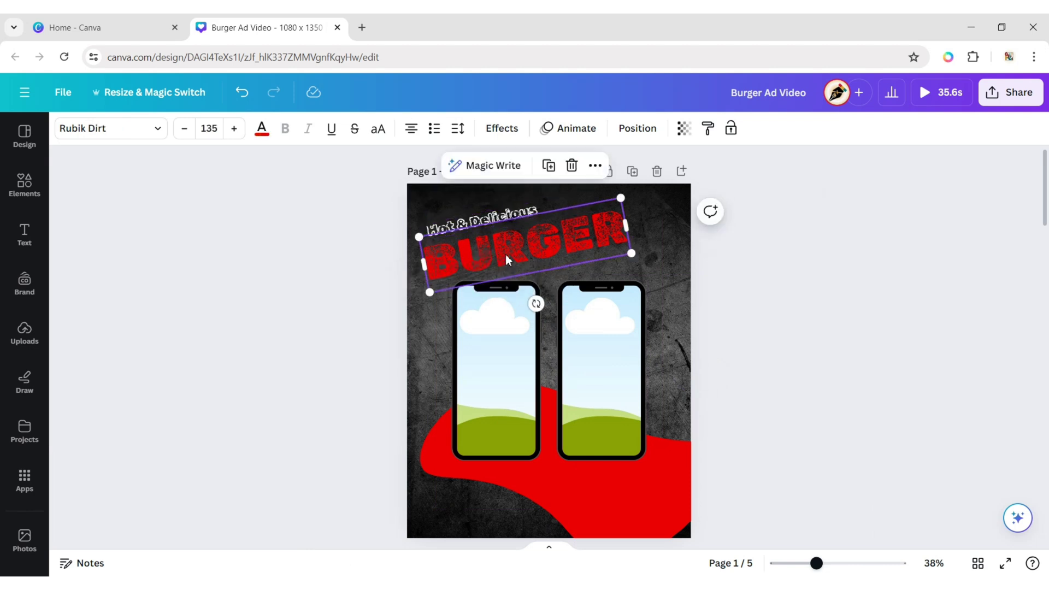
{"action": "left_click_drag", "start_coordinate": [536, 304], "coordinate": [535, 303]}
{"action": "left_click", "coordinate": [520, 213]}
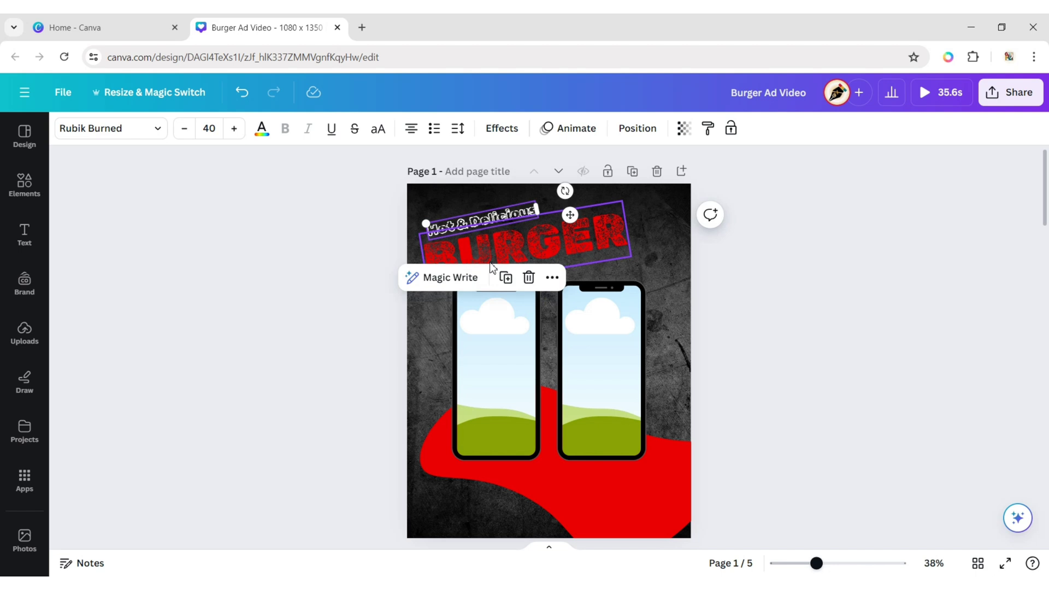
{"action": "left_click_drag", "start_coordinate": [565, 192], "coordinate": [568, 198]}
{"action": "left_click_drag", "start_coordinate": [499, 258], "coordinate": [493, 255]}
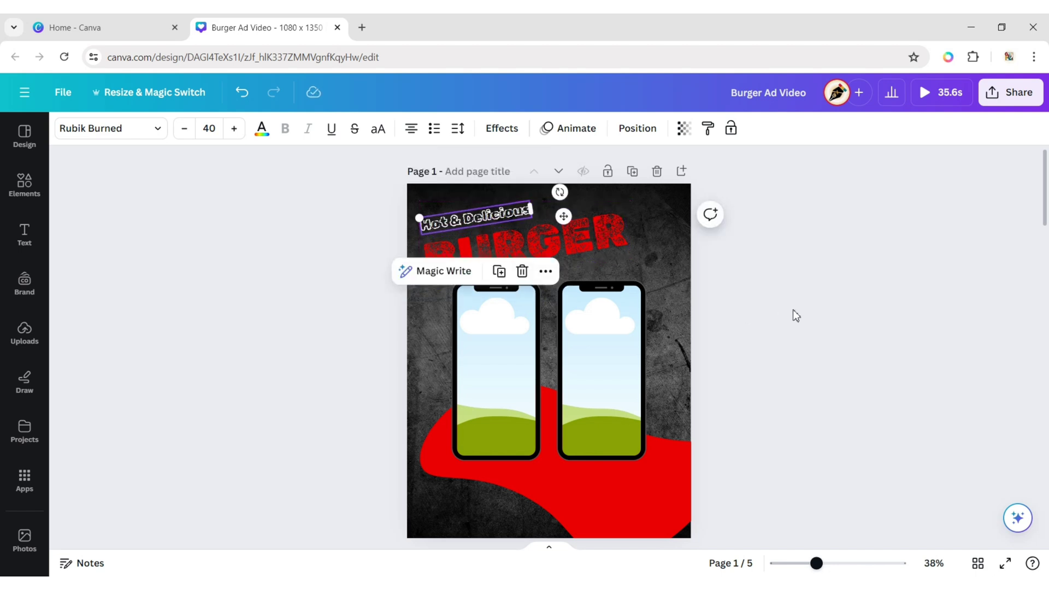
{"action": "key", "text": "ctrl+z"}
{"action": "key", "text": "ctrl+z"}
{"action": "key", "text": "ctrl+z"}
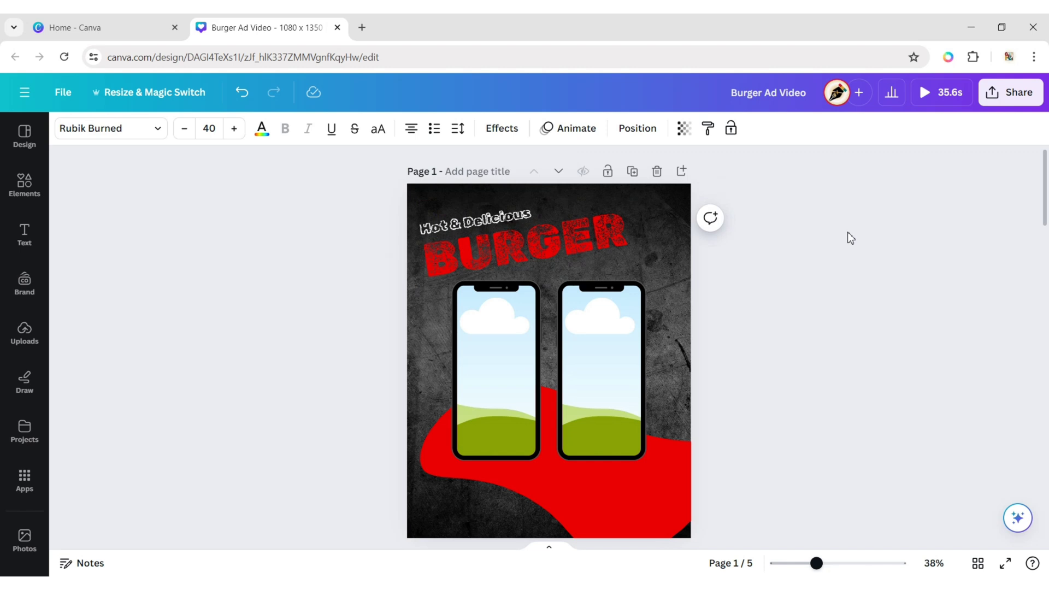
{"action": "key", "text": "ctrl+z"}
{"action": "key", "text": "ctrl+z"}
{"action": "key", "text": "ctrl+z"}
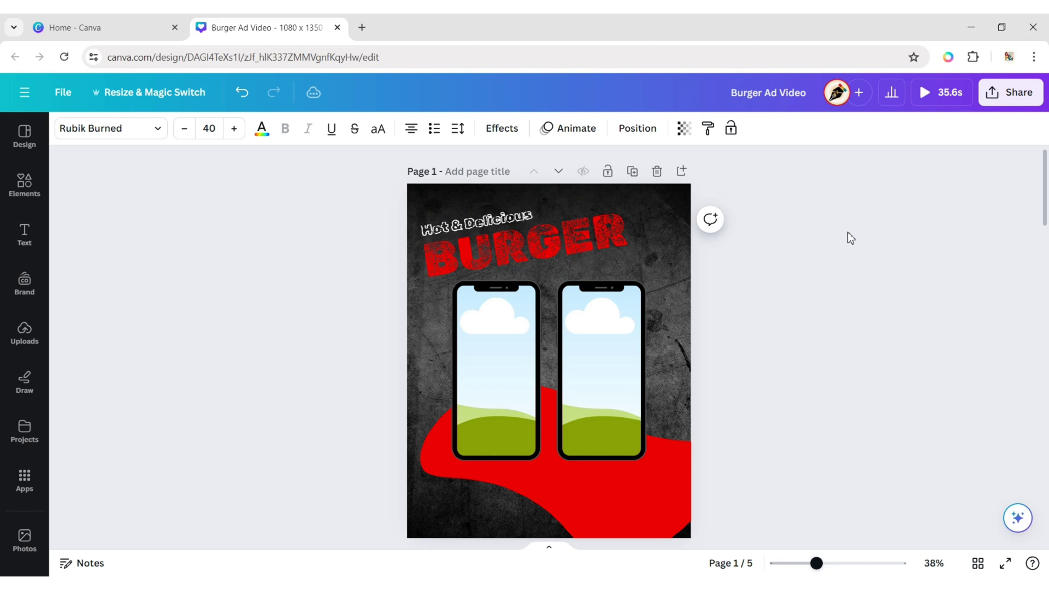
{"action": "key", "text": "ctrl+z"}
{"action": "key", "text": "ctrl+z"}
{"action": "key", "text": "ctrl+z"}
{"action": "left_click", "coordinate": [751, 291]}
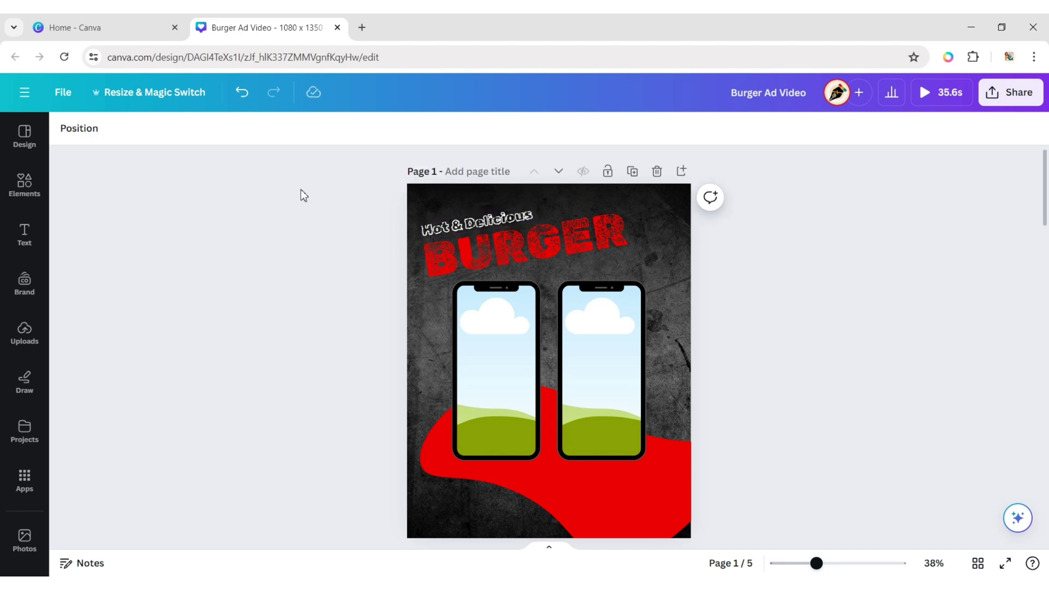
Step: Search Elements graphics for 'exclamation mark' and add the hatched exclamation graphic
{"action": "left_click", "coordinate": [24, 184]}
{"action": "left_click", "coordinate": [77, 133]}
{"action": "type", "text": "excla"}
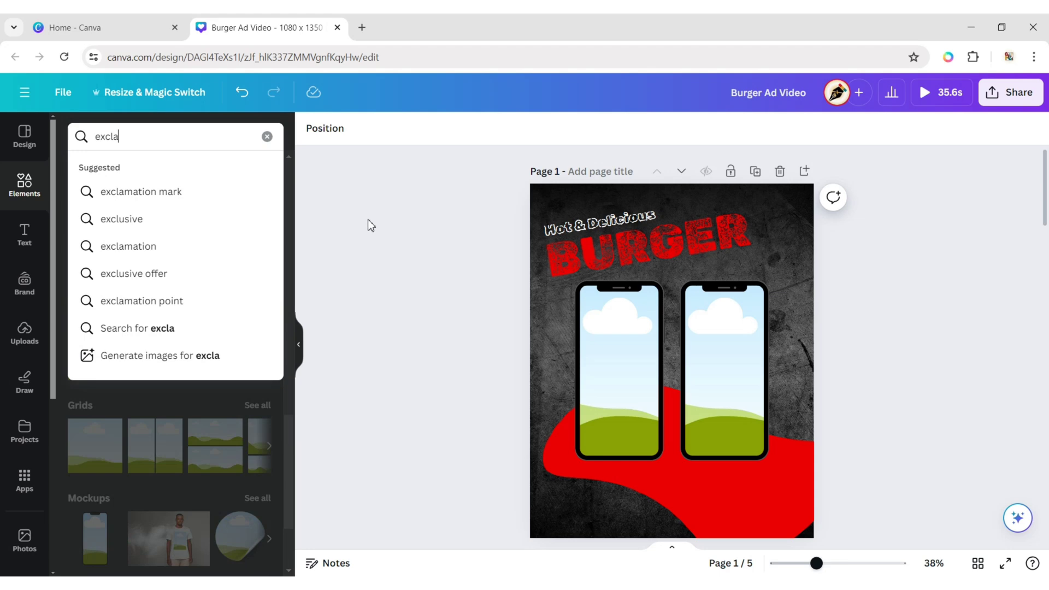
{"action": "type", "text": "mation mark"}
{"action": "key", "text": "Return"}
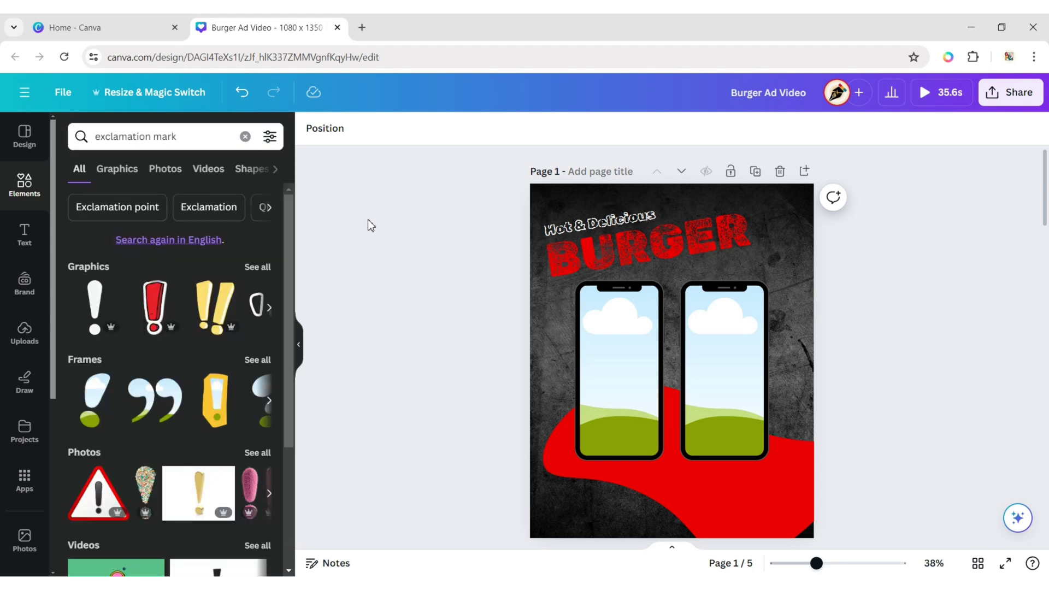
{"action": "left_click", "coordinate": [117, 168]}
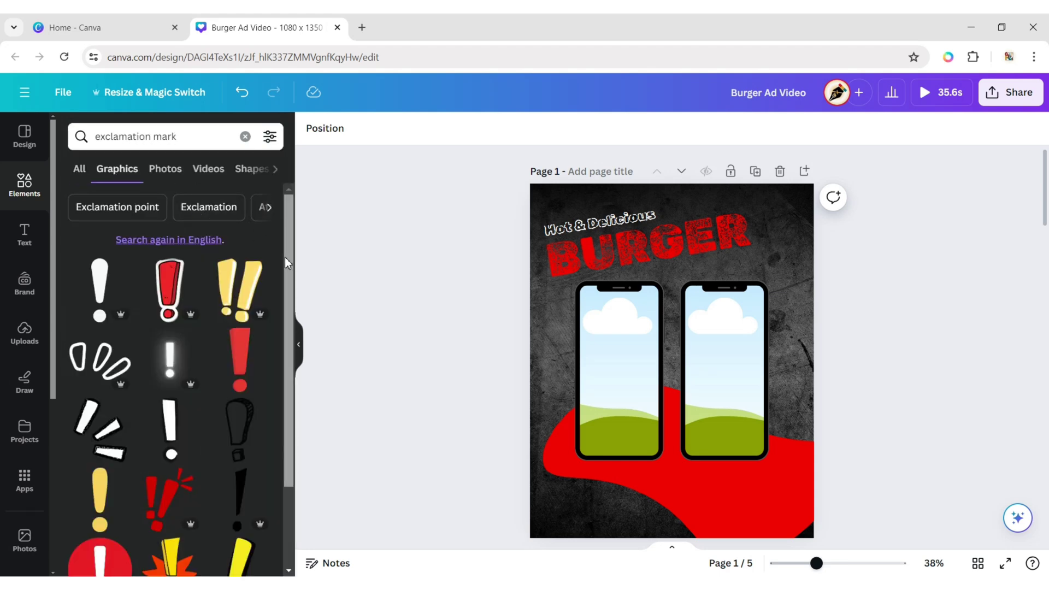
{"action": "left_click_drag", "start_coordinate": [284, 256], "coordinate": [290, 534]}
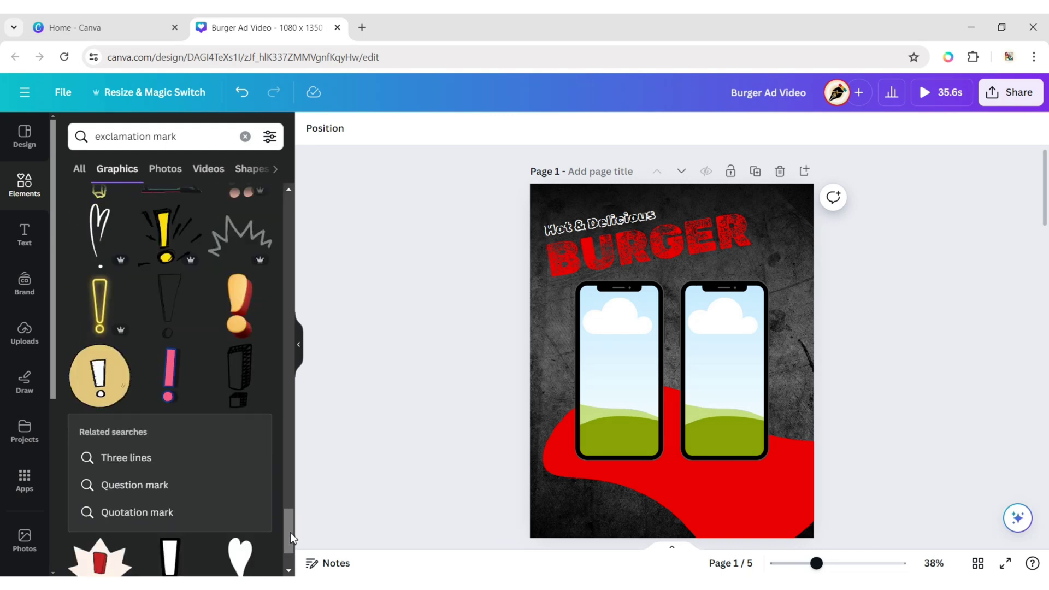
{"action": "left_click", "coordinate": [238, 382]}
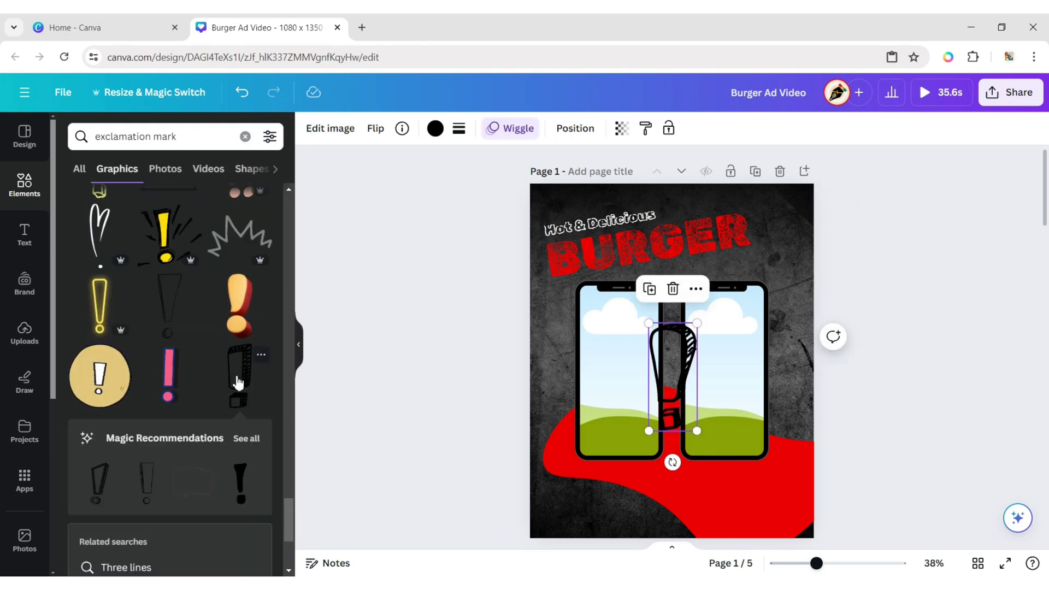
{"action": "left_click", "coordinate": [299, 346]}
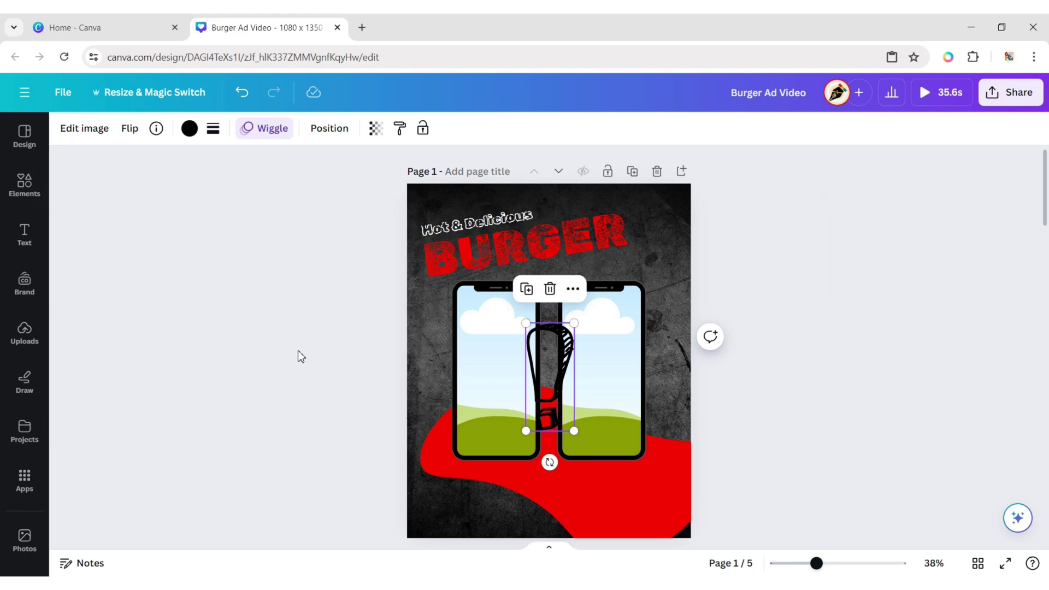
Step: Make the exclamation mark white and place it in the page's top-right corner
{"action": "left_click", "coordinate": [189, 129]}
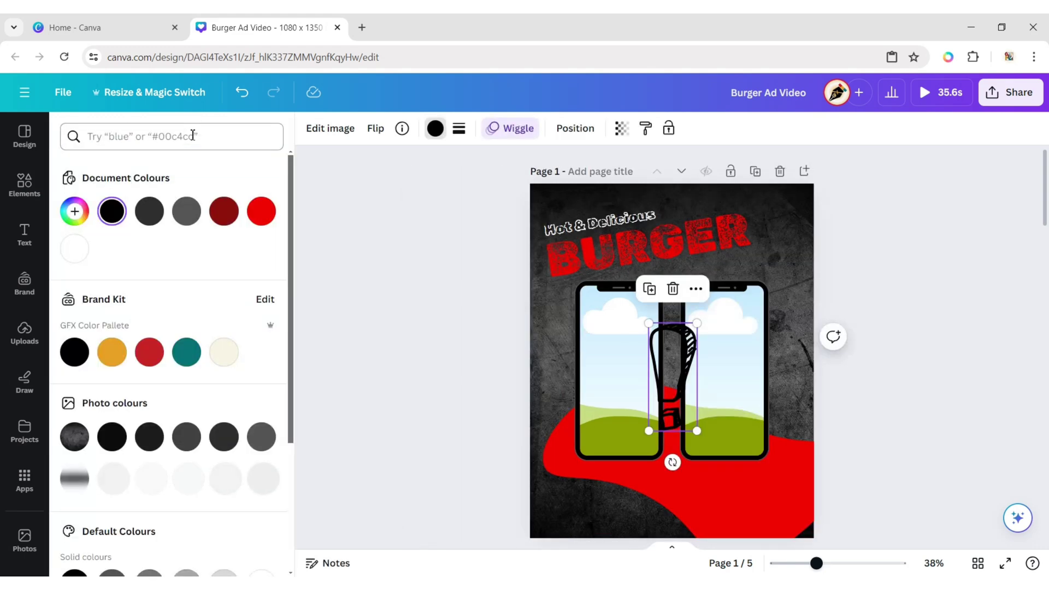
{"action": "left_click", "coordinate": [75, 251]}
{"action": "left_click", "coordinate": [298, 346]}
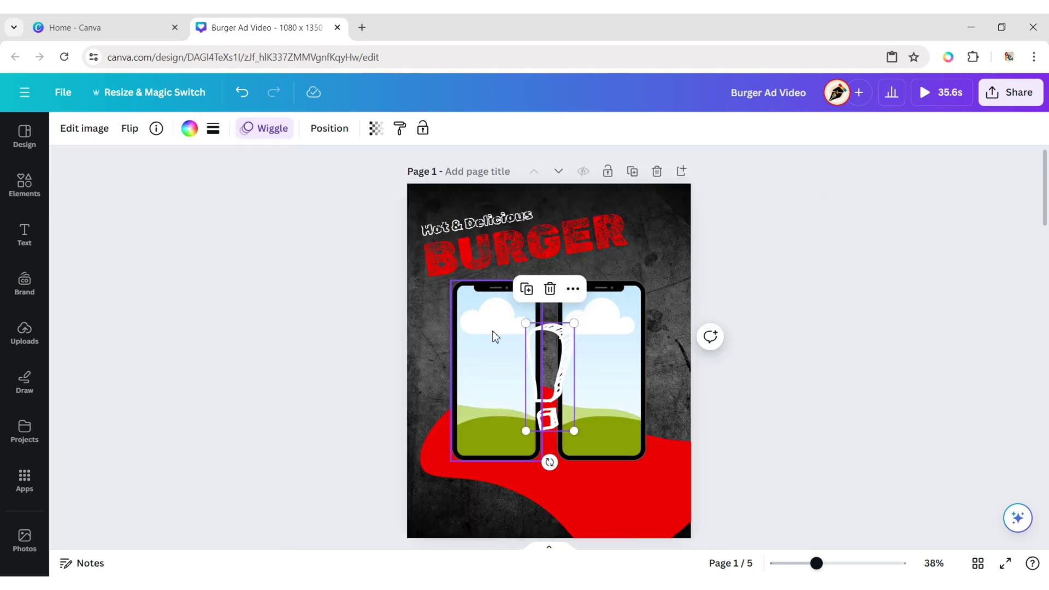
{"action": "left_click_drag", "start_coordinate": [548, 356], "coordinate": [657, 244]}
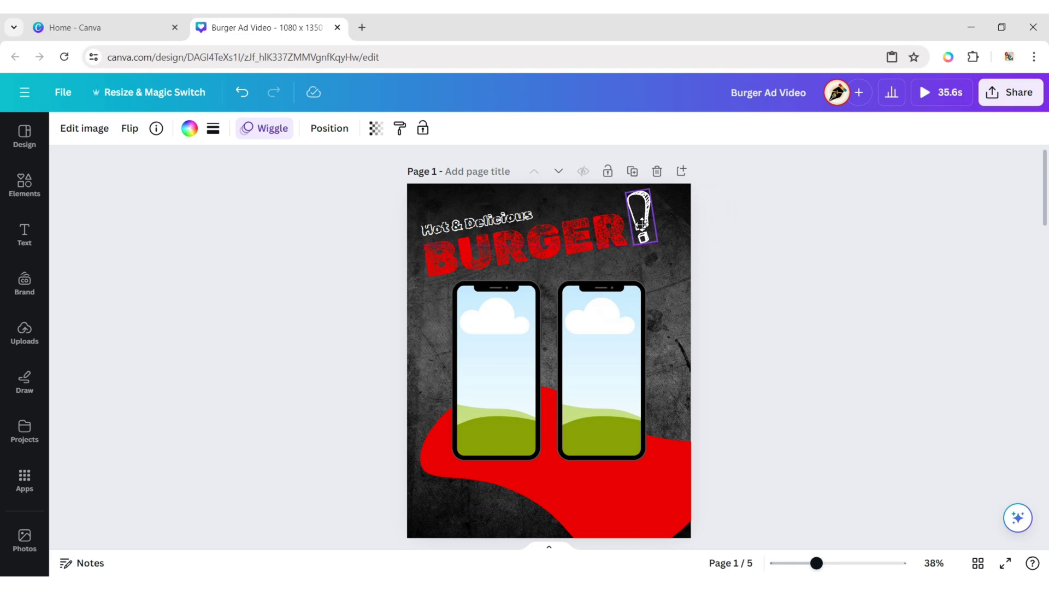
{"action": "left_click", "coordinate": [826, 396]}
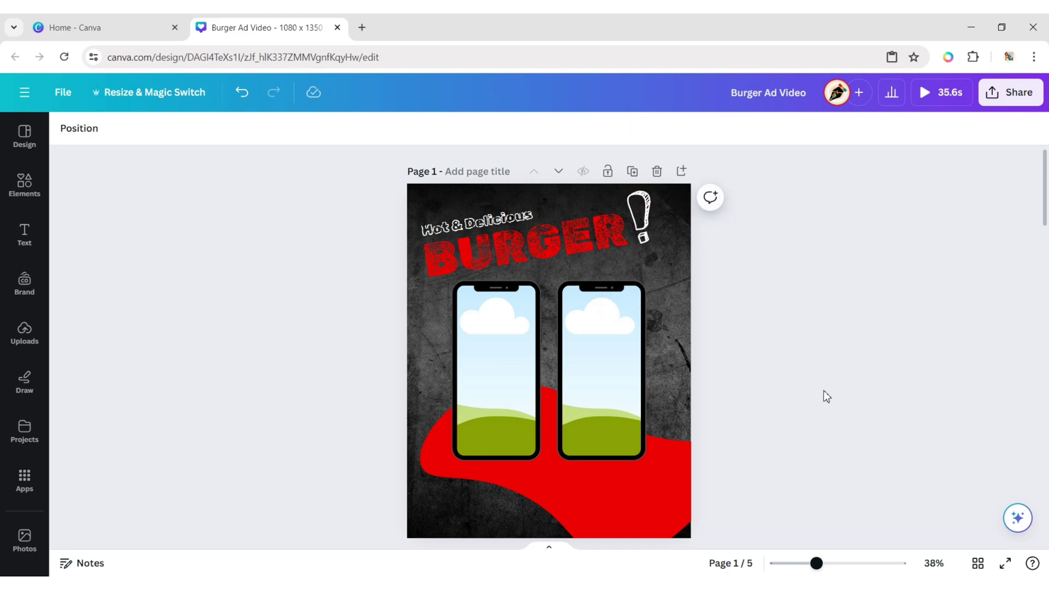
Step: Add a FOR DELIVERY! subheading and move it to the page's bottom-left
{"action": "left_click", "coordinate": [30, 240]}
{"action": "left_click", "coordinate": [98, 278]}
{"action": "left_click", "coordinate": [291, 347]}
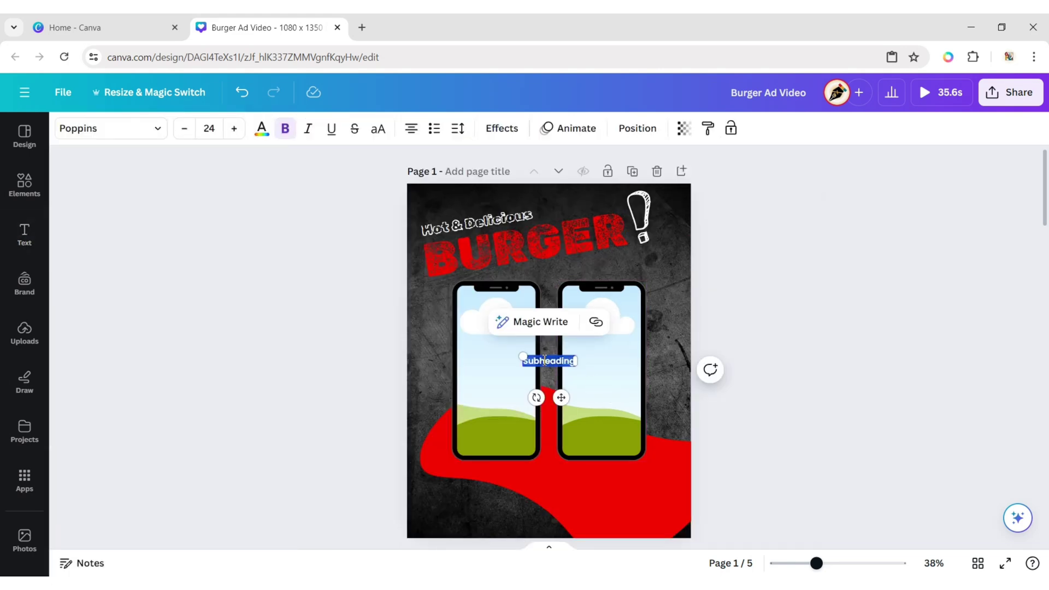
{"action": "key", "text": "BackSpace"}
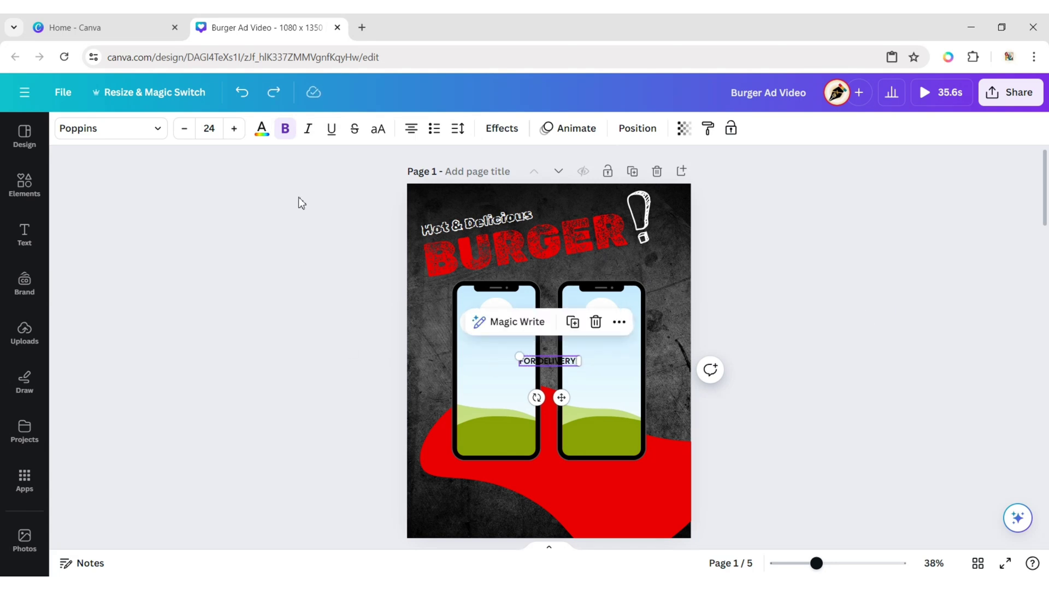
{"action": "left_click", "coordinate": [262, 129]}
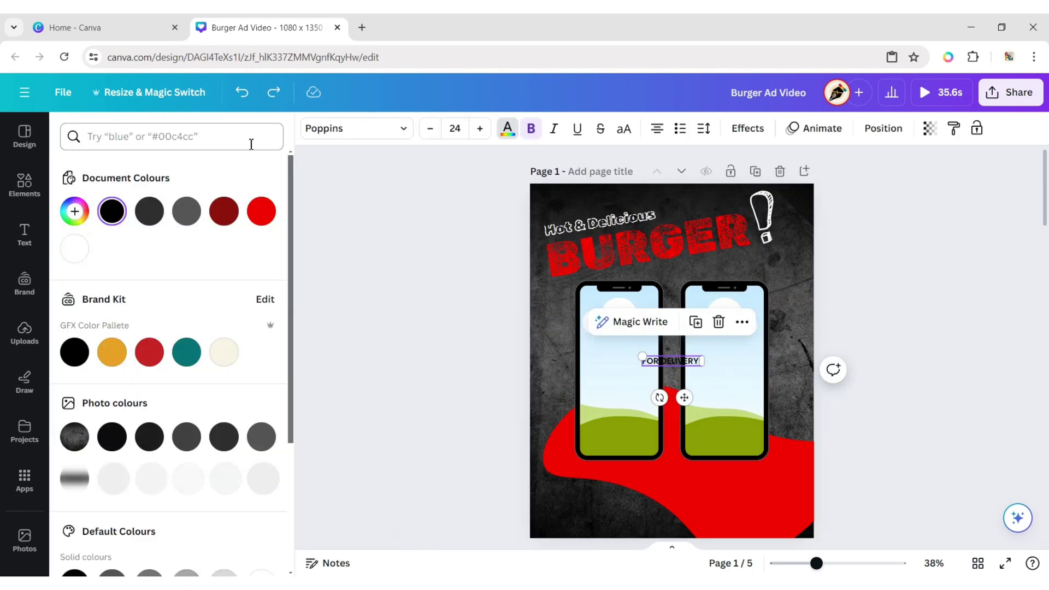
{"action": "left_click", "coordinate": [368, 320]}
{"action": "left_click_drag", "start_coordinate": [562, 397], "coordinate": [475, 540]}
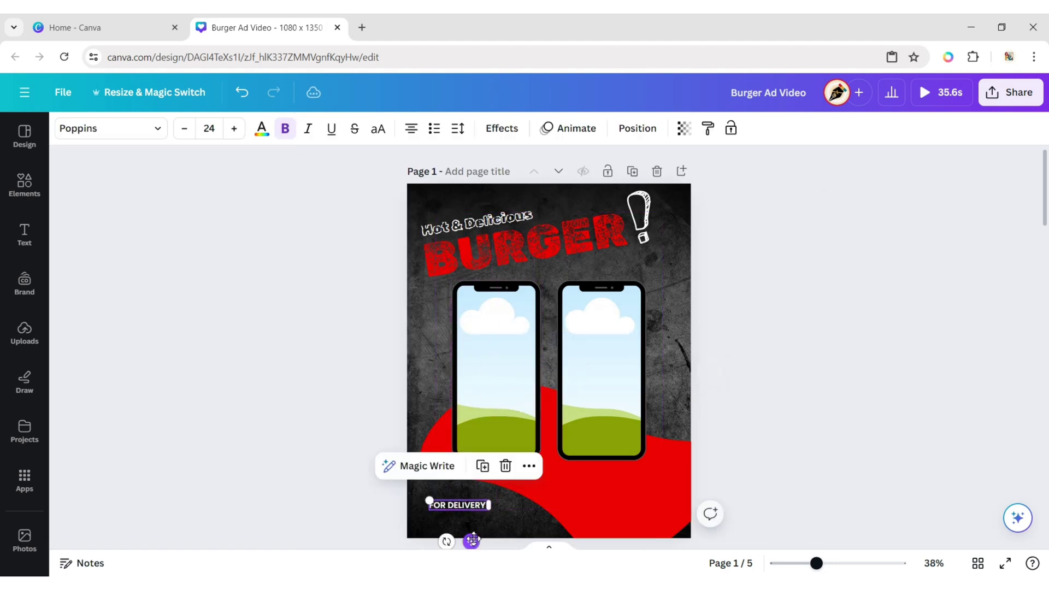
{"action": "left_click", "coordinate": [814, 362]}
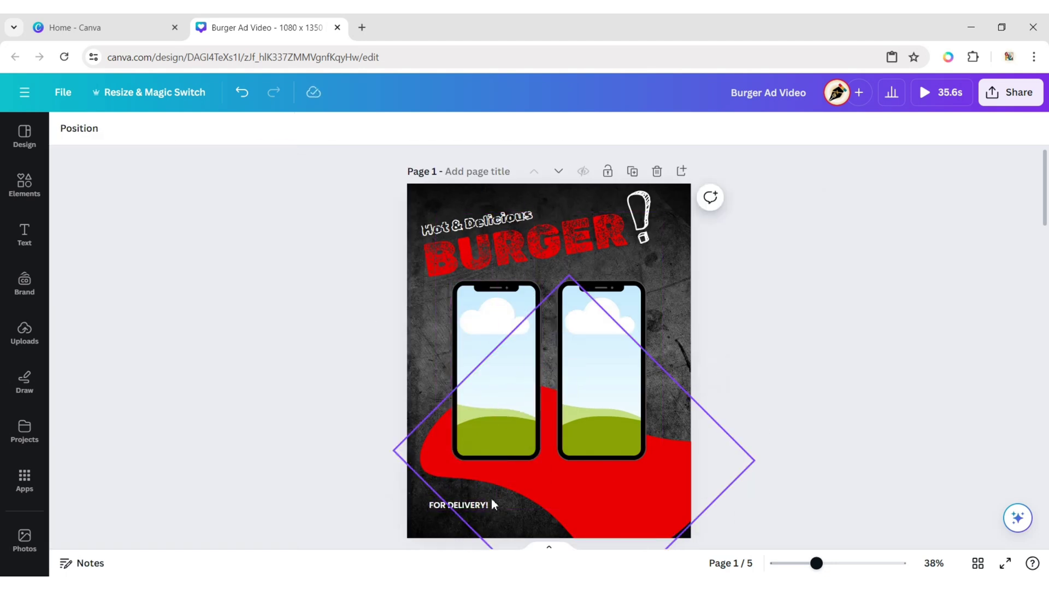
Step: Duplicate FOR DELIVERY! just below it and replace the copy with the contact phone number
{"action": "left_click", "coordinate": [475, 505]}
{"action": "left_click", "coordinate": [486, 470]}
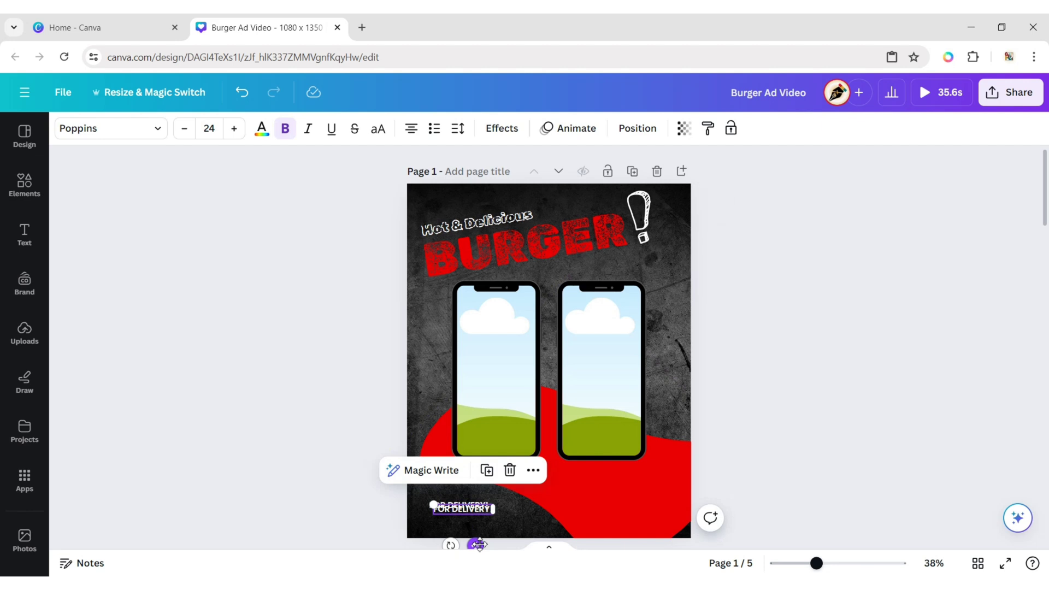
{"action": "left_click_drag", "start_coordinate": [479, 544], "coordinate": [477, 559]}
{"action": "left_click", "coordinate": [481, 522]}
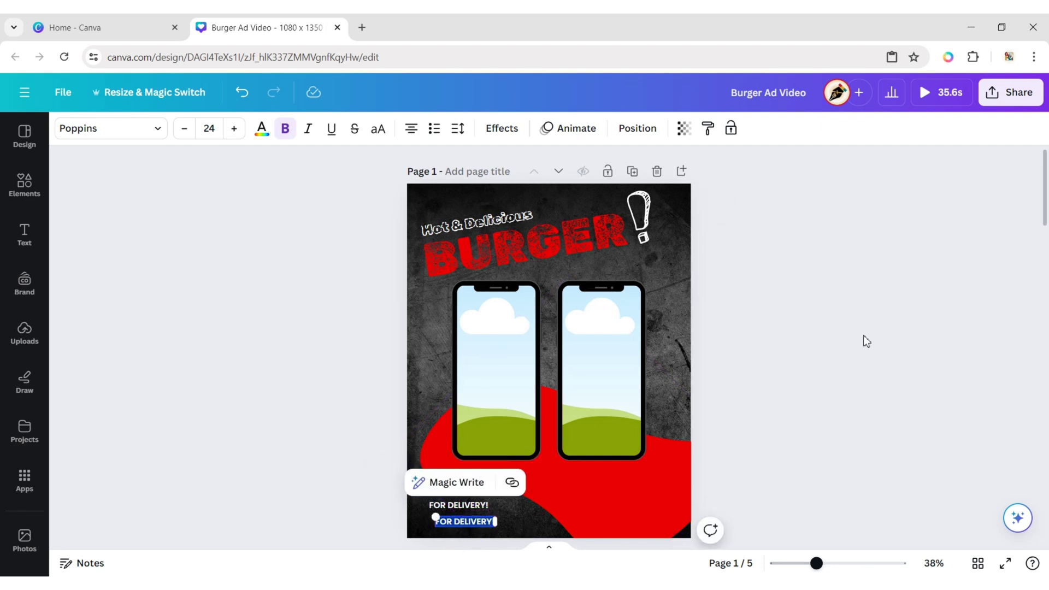
{"action": "key", "text": "BackSpace"}
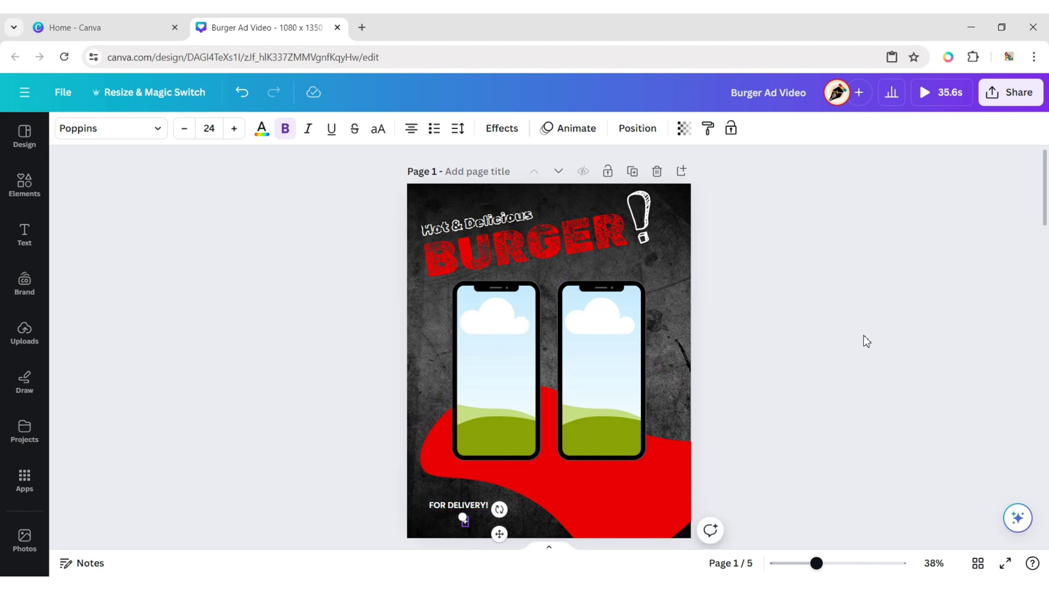
{"action": "type", "text": "+123-"}
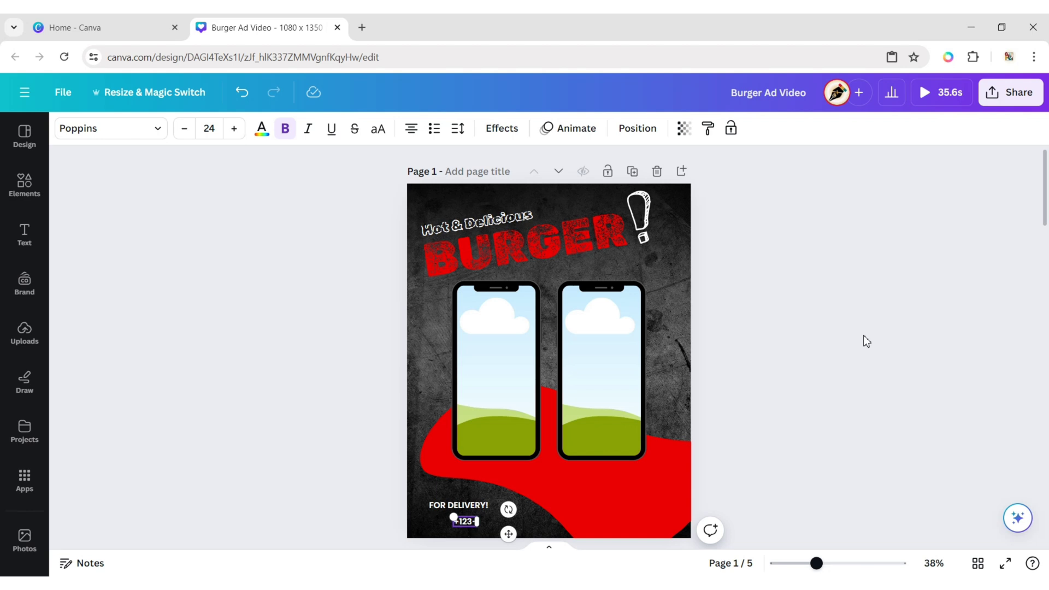
{"action": "type", "text": "456-7890"}
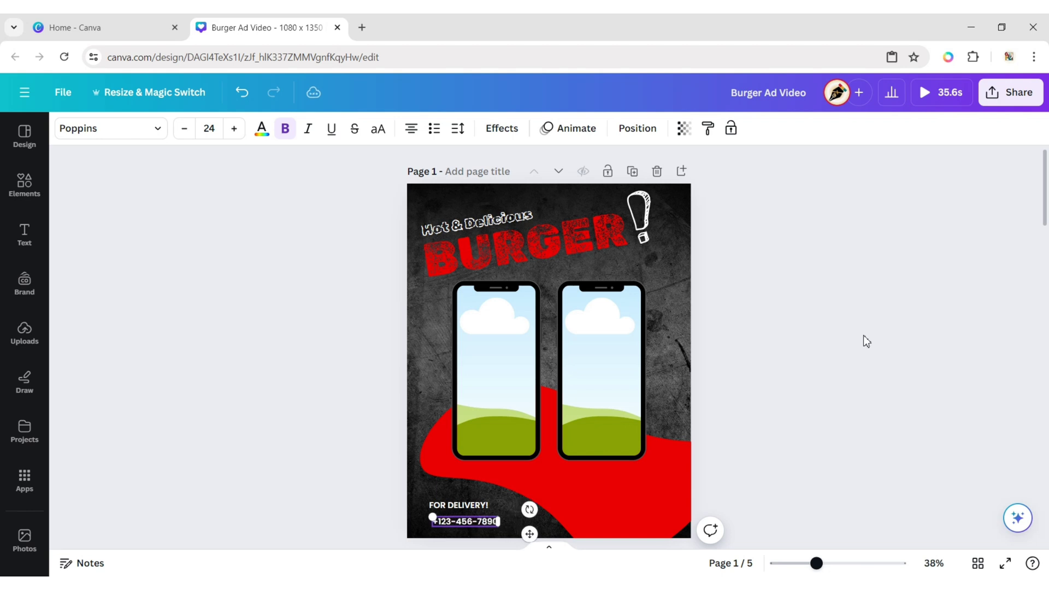
Step: Set the phone number line to font size 28 in Poppins Bold
{"action": "left_click", "coordinate": [218, 128]}
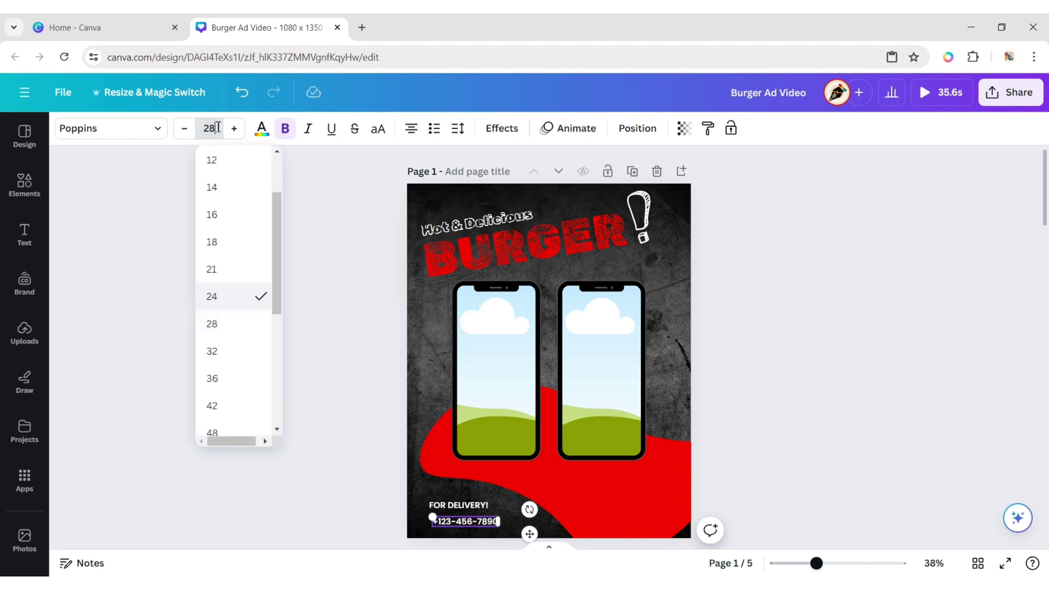
{"action": "key", "text": "Return"}
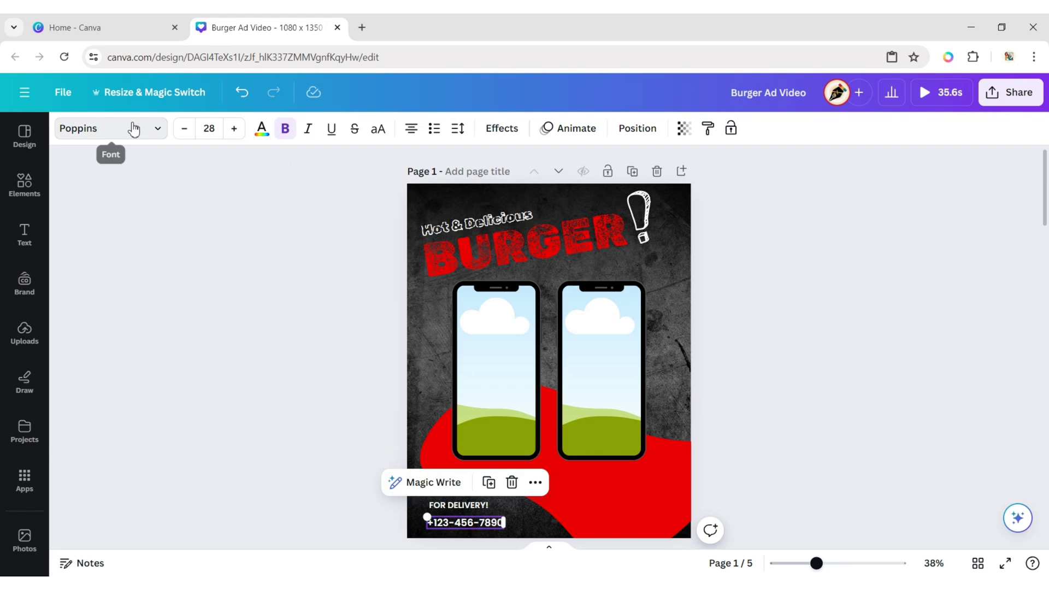
{"action": "left_click", "coordinate": [133, 130]}
{"action": "left_click", "coordinate": [67, 289]}
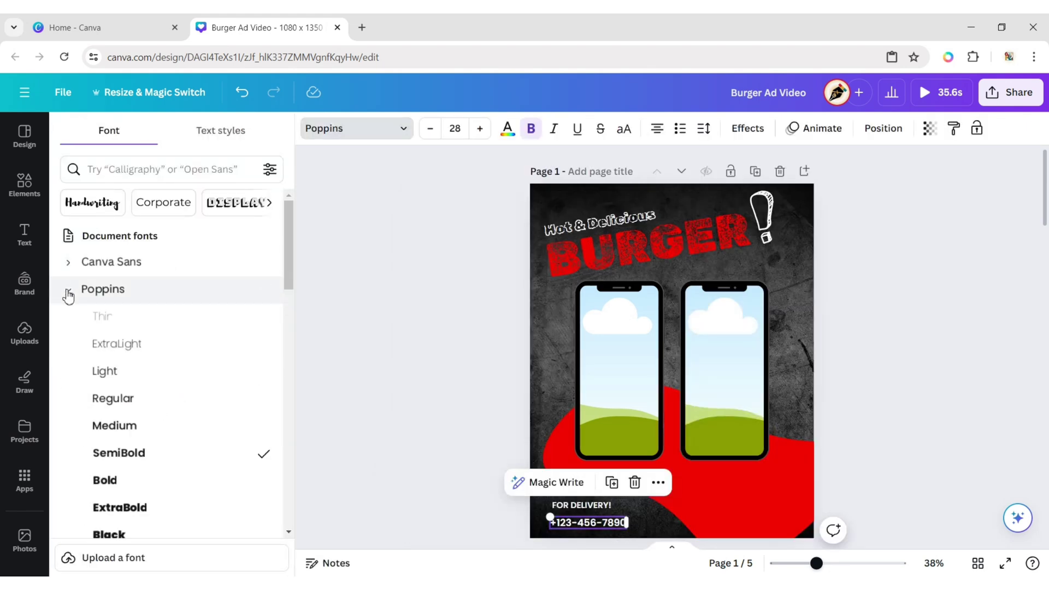
{"action": "left_click", "coordinate": [101, 478]}
{"action": "left_click", "coordinate": [355, 400]}
{"action": "left_click", "coordinate": [757, 381]}
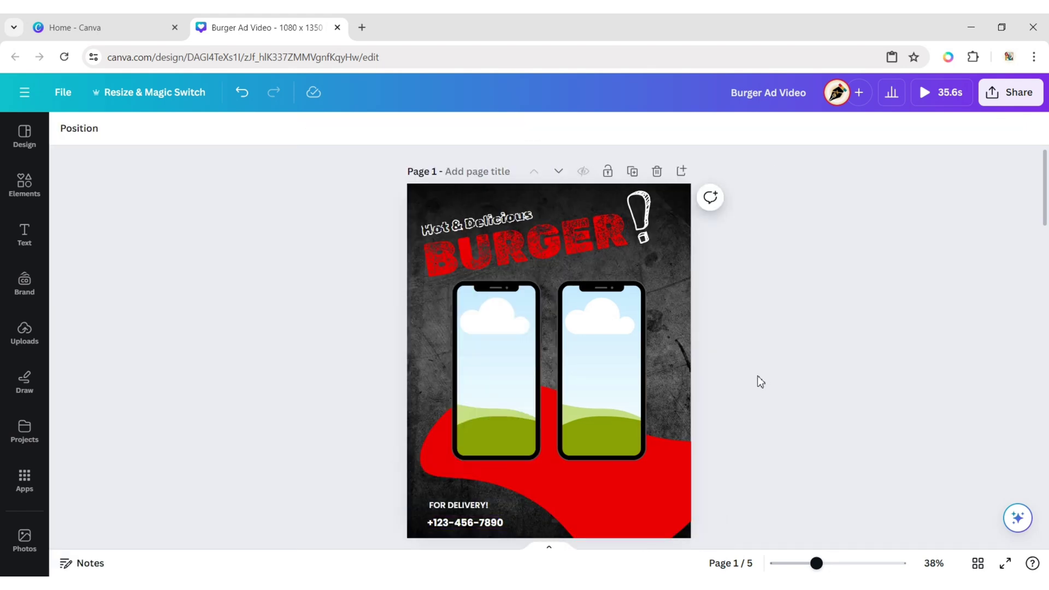
Step: Add the circled 'monoline phone' graphic and colour it white
{"action": "left_click", "coordinate": [24, 185]}
{"action": "type", "text": "mo"}
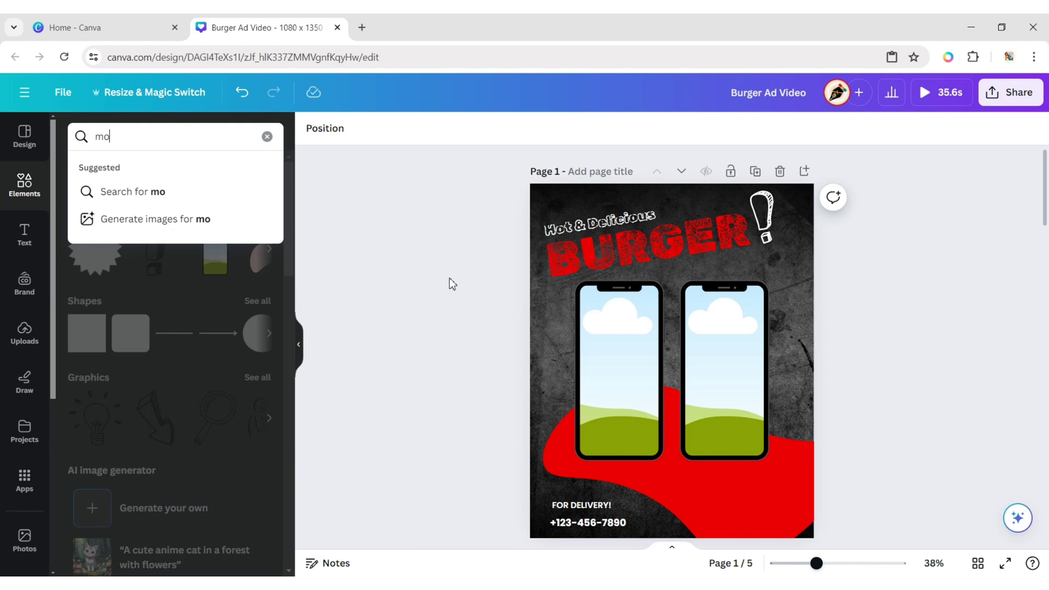
{"action": "type", "text": "noline phone"}
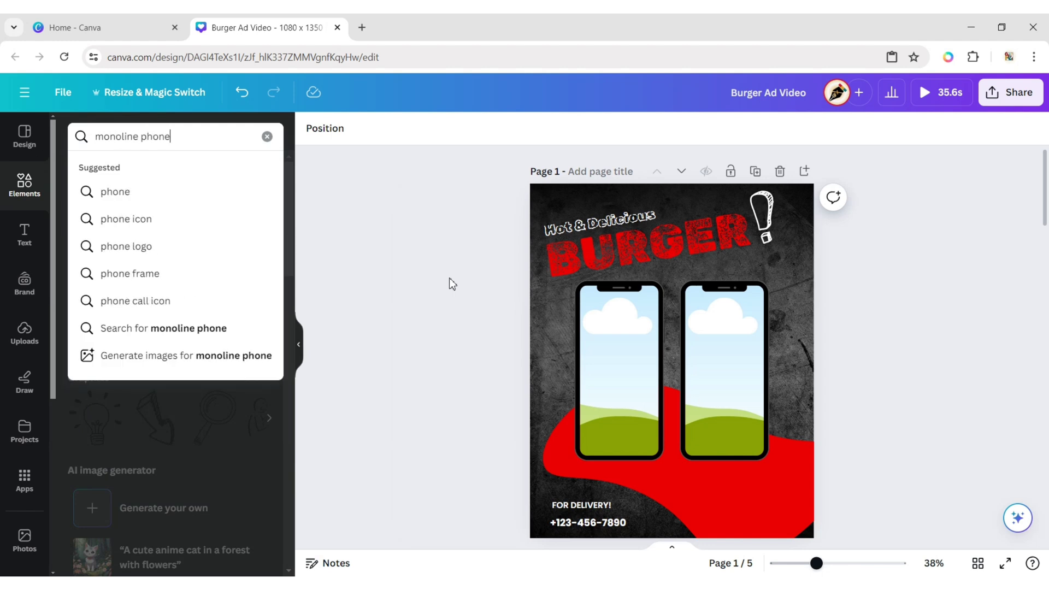
{"action": "key", "text": "Return"}
{"action": "left_click", "coordinate": [125, 172]}
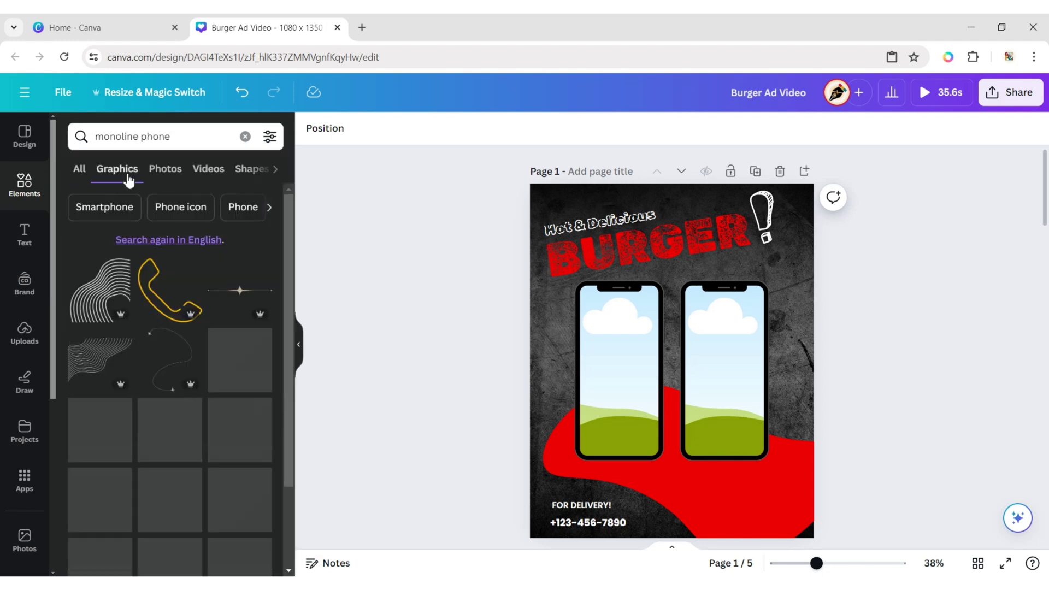
{"action": "left_click", "coordinate": [243, 342]}
{"action": "left_click", "coordinate": [300, 349]}
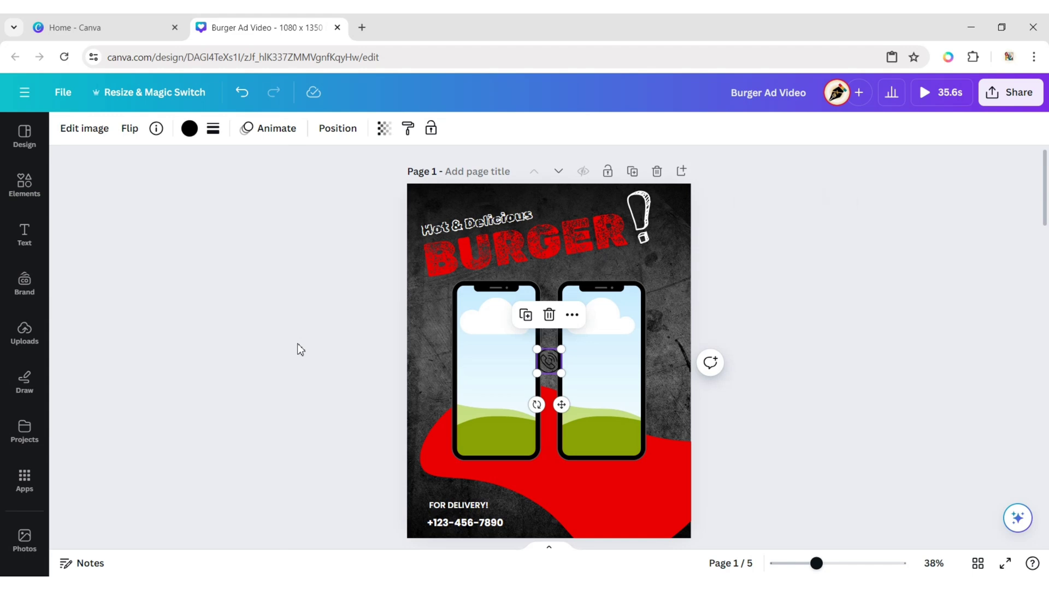
{"action": "left_click", "coordinate": [187, 128]}
{"action": "left_click", "coordinate": [188, 478]}
{"action": "left_click", "coordinate": [297, 299]}
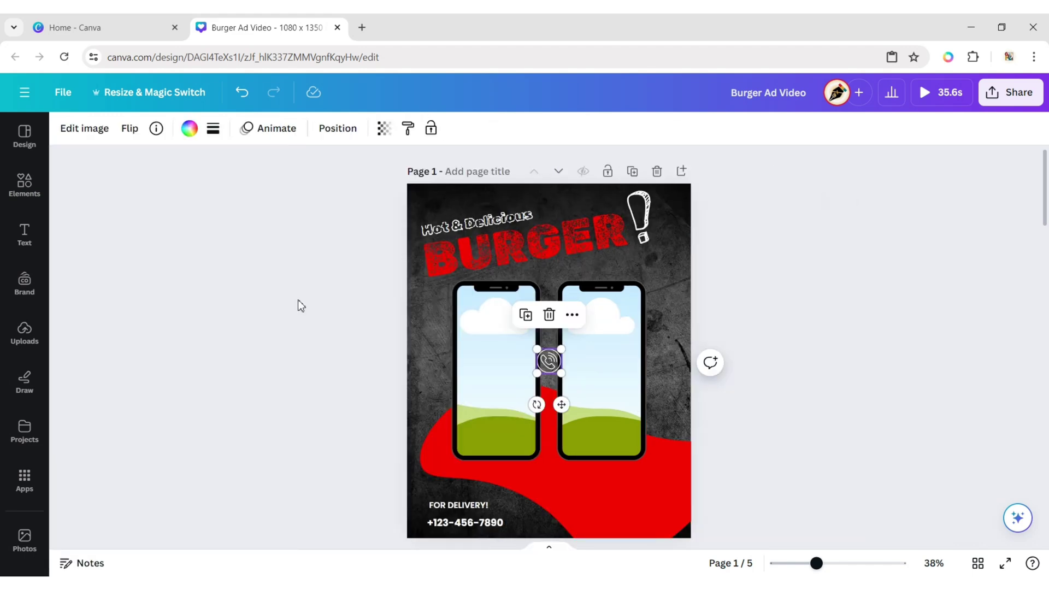
Step: Place the phone icon beside FOR DELIVERY!, shifting the delivery text to its right
{"action": "left_click_drag", "start_coordinate": [561, 405], "coordinate": [431, 560]}
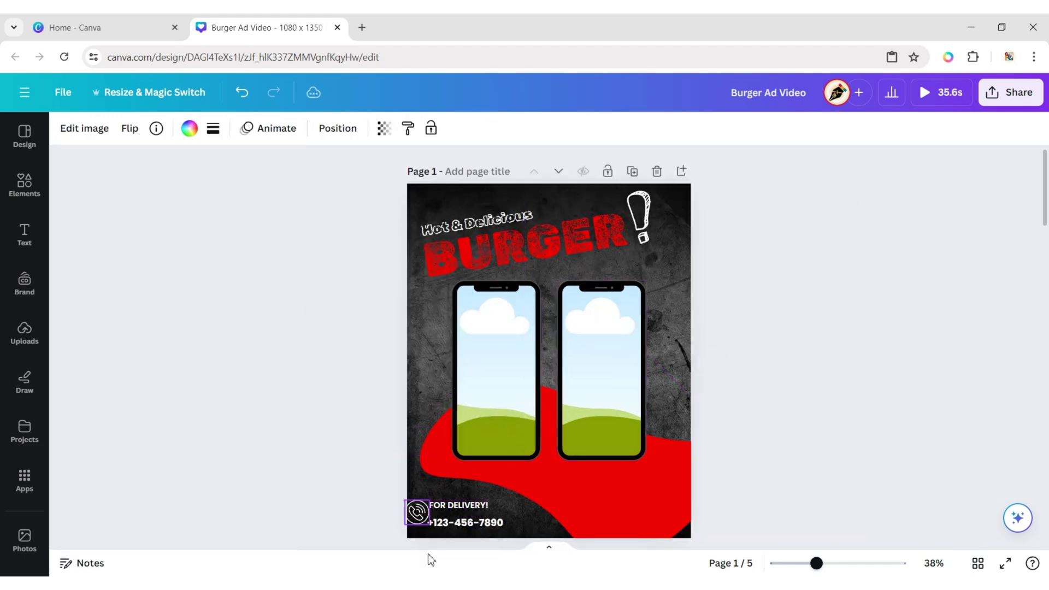
{"action": "left_click", "coordinate": [464, 516]}
{"action": "left_click_drag", "start_coordinate": [464, 516], "coordinate": [481, 516]}
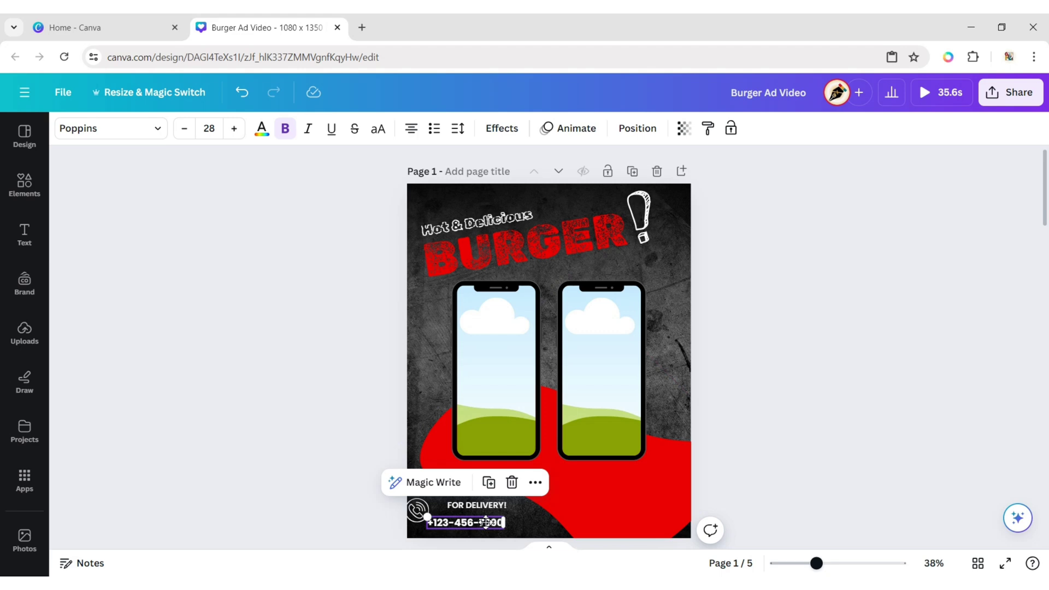
{"action": "left_click_drag", "start_coordinate": [415, 511], "coordinate": [428, 514]}
Step: Change FOR DELIVERY! to Poppins Regular so it is no longer bold
{"action": "left_click", "coordinate": [560, 477]}
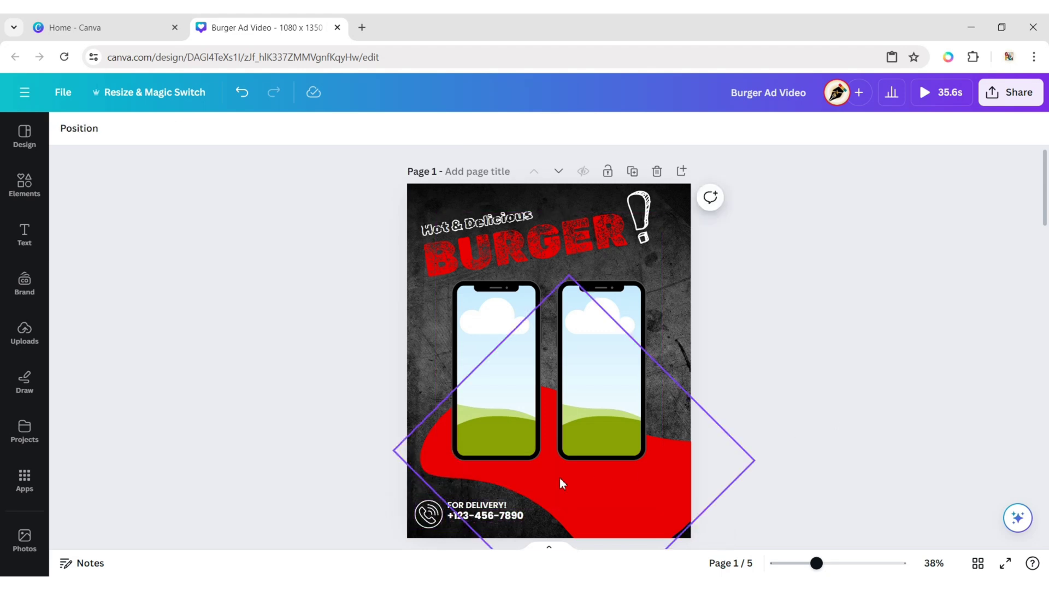
{"action": "triple_click", "coordinate": [485, 510]}
{"action": "left_click", "coordinate": [157, 129]}
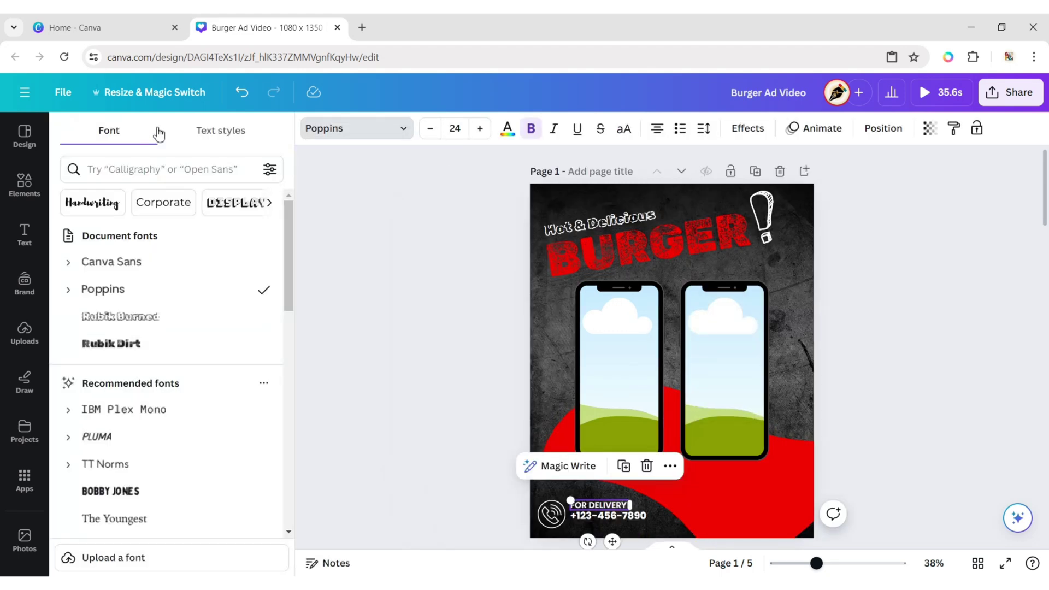
{"action": "left_click", "coordinate": [69, 291]}
{"action": "left_click", "coordinate": [110, 398]}
{"action": "left_click", "coordinate": [339, 379]}
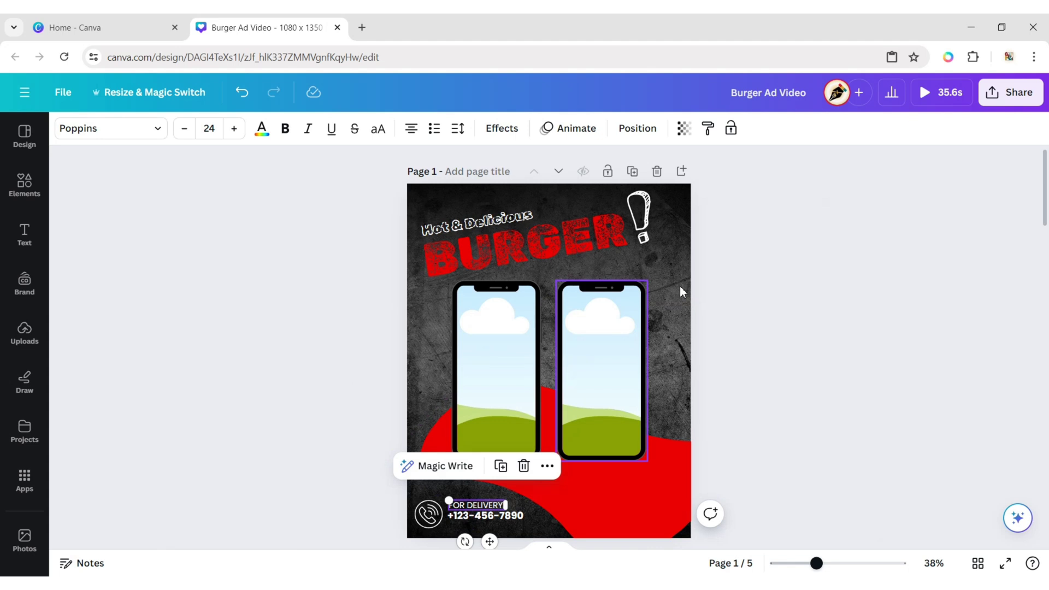
Step: Align the phone icon with the text and move the delivery group slightly lower
{"action": "left_click", "coordinate": [426, 524]}
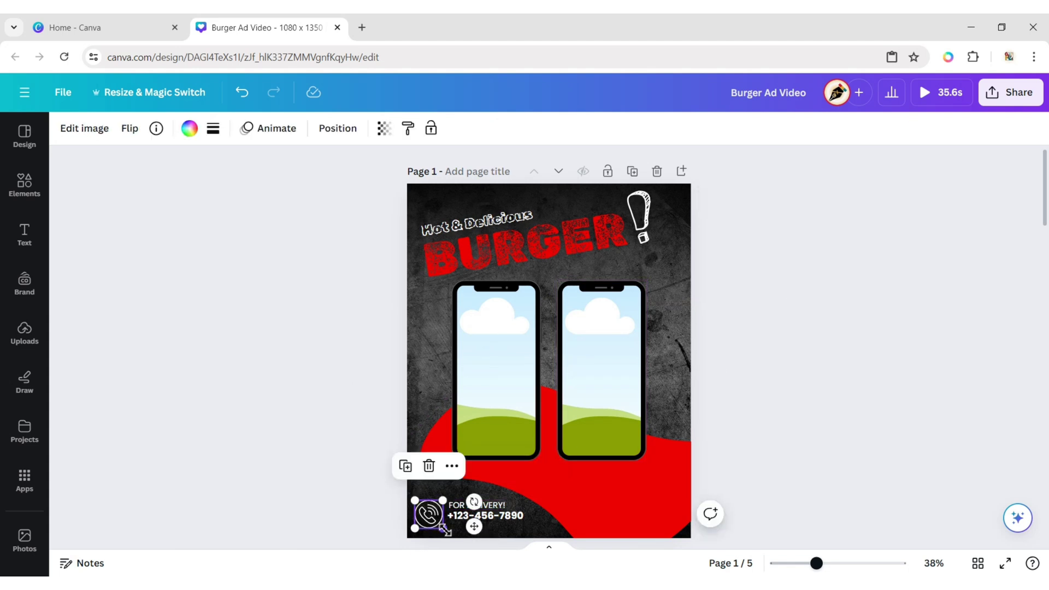
{"action": "left_click_drag", "start_coordinate": [425, 523], "coordinate": [430, 509]}
{"action": "left_click", "coordinate": [823, 414]}
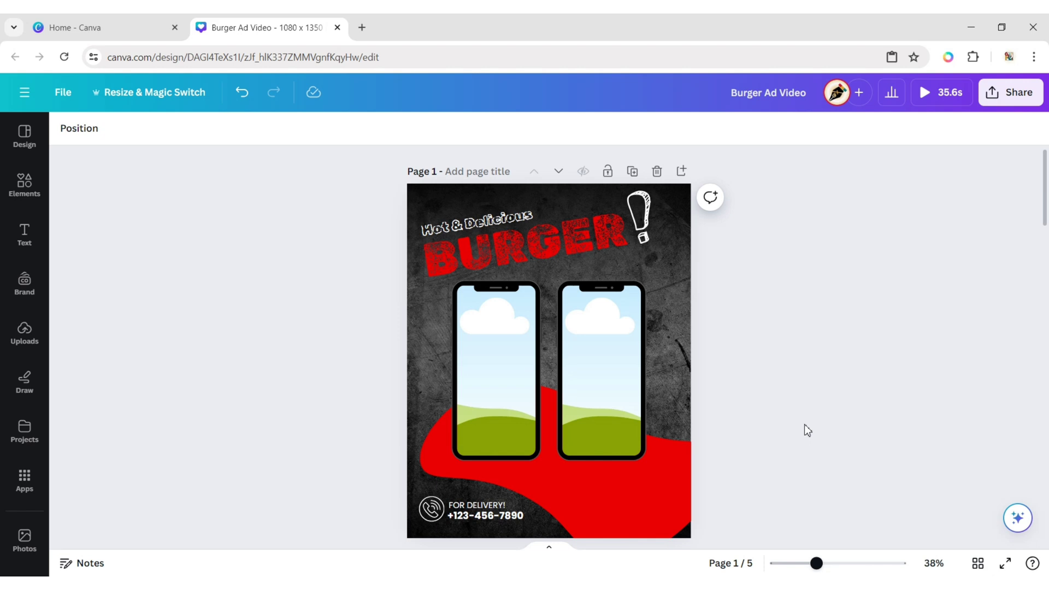
{"action": "left_click", "coordinate": [505, 517]}
{"action": "left_click_drag", "start_coordinate": [467, 507], "coordinate": [468, 515]}
Step: Search Graphics for 'handdrawn rectangle' and add the brush-stroke graphic
{"action": "left_click", "coordinate": [824, 376]}
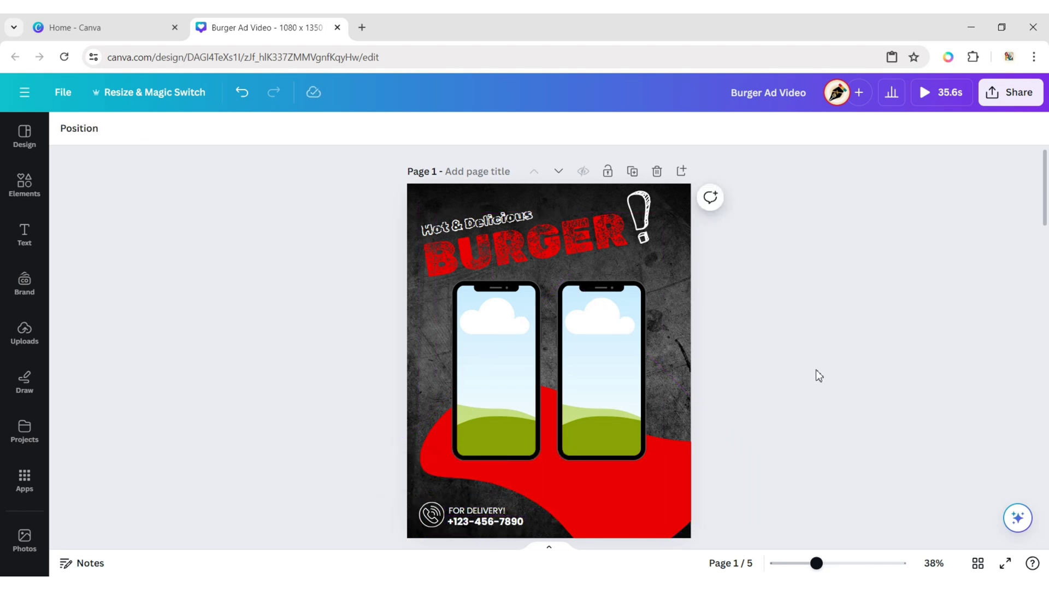
{"action": "left_click", "coordinate": [39, 194]}
{"action": "left_click", "coordinate": [243, 136]}
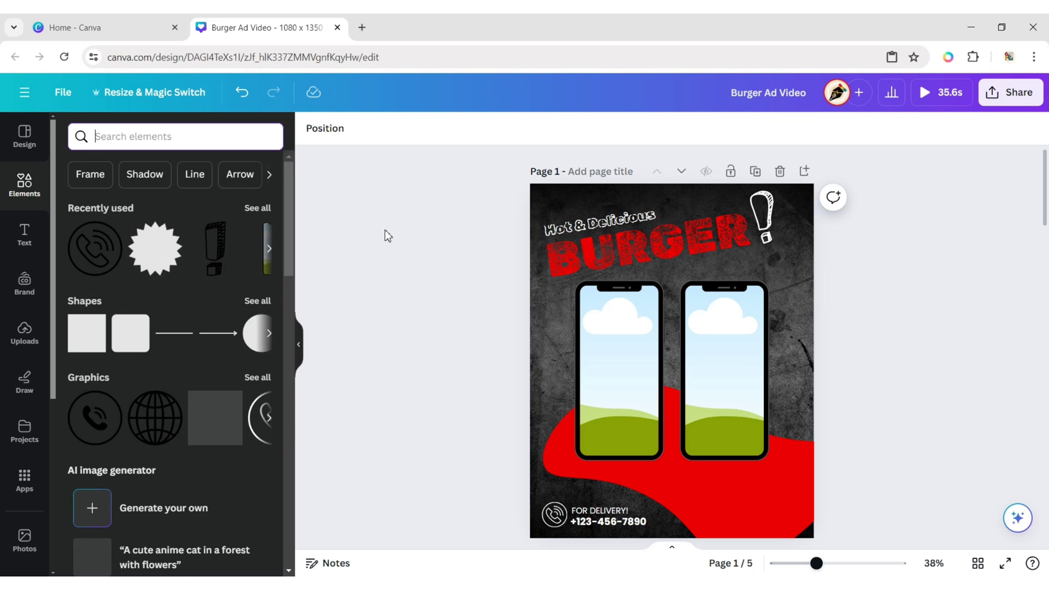
{"action": "type", "text": "handdrawn "}
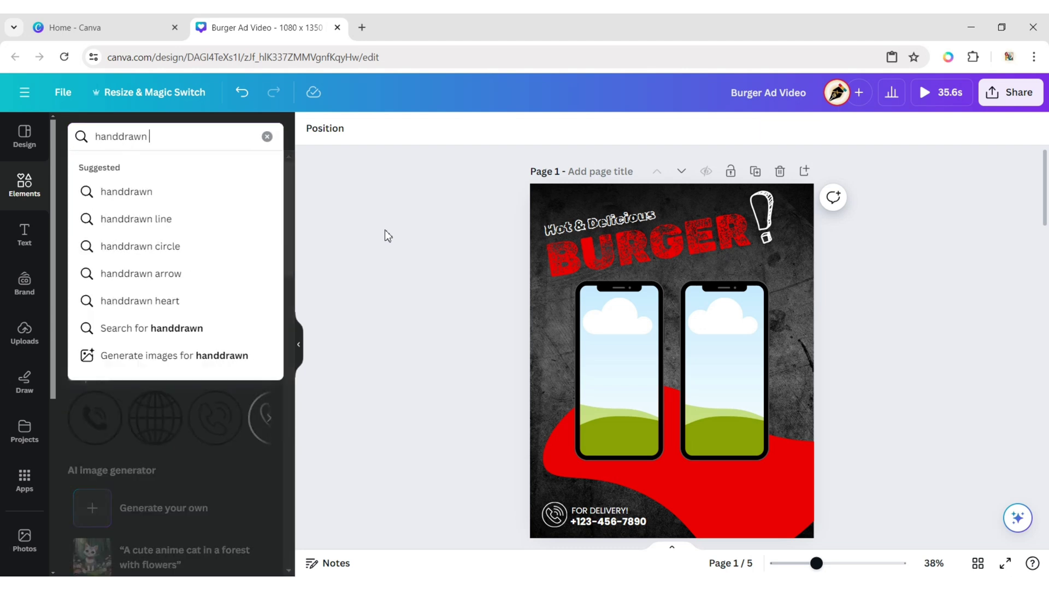
{"action": "type", "text": "rectangl"}
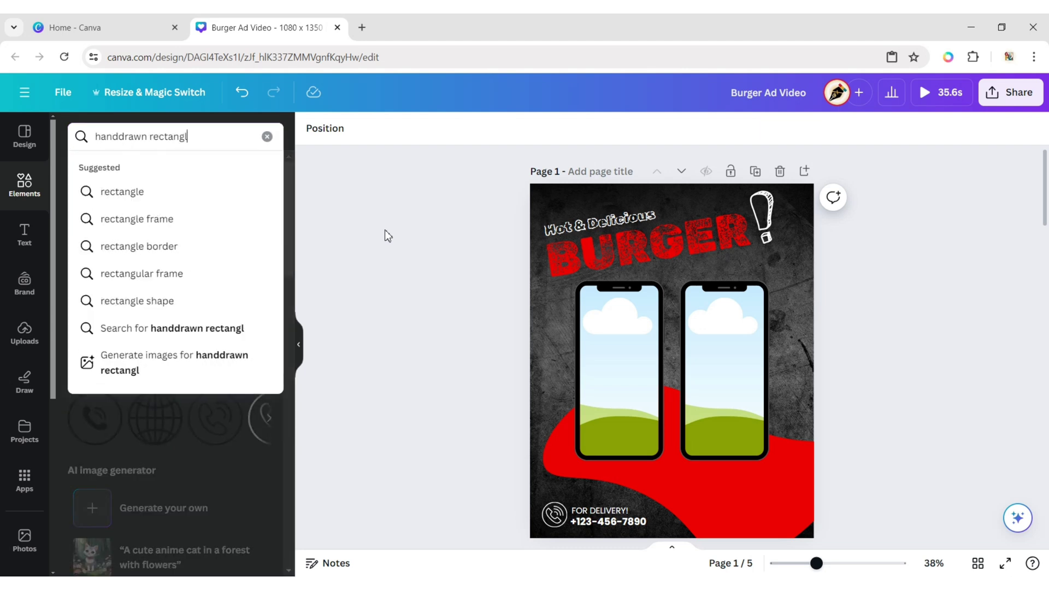
{"action": "type", "text": "e"}
{"action": "key", "text": "Return"}
{"action": "left_click", "coordinate": [131, 171]}
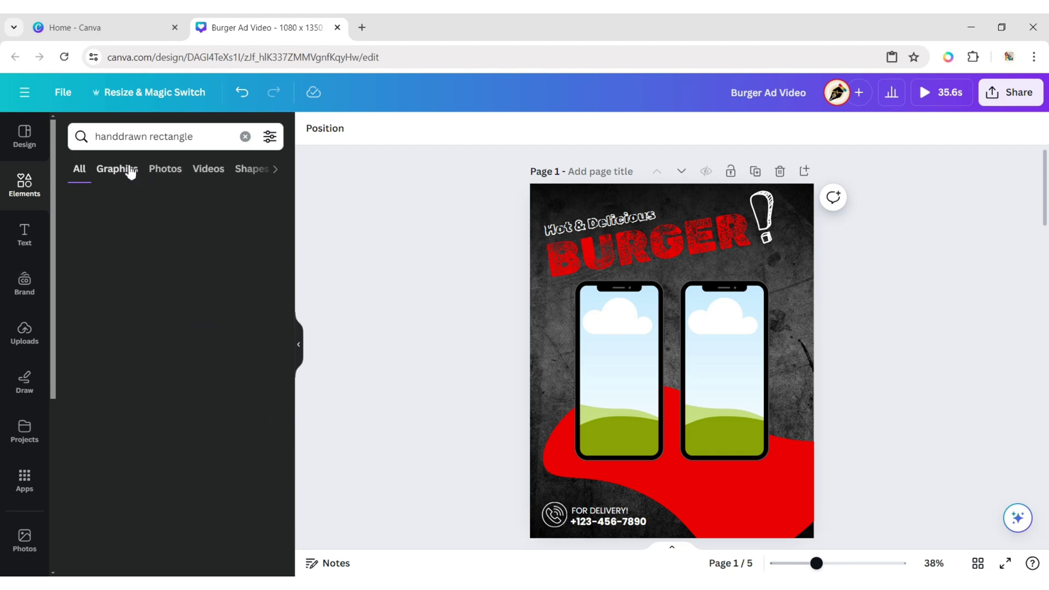
{"action": "left_click_drag", "start_coordinate": [290, 235], "coordinate": [290, 513]}
{"action": "left_click", "coordinate": [248, 475]}
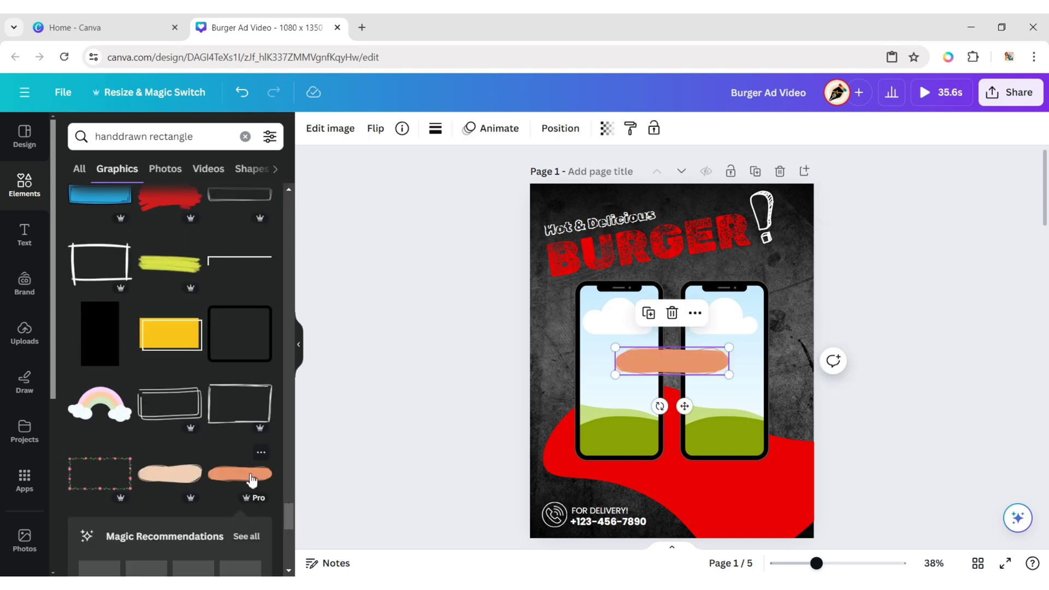
{"action": "left_click", "coordinate": [299, 345]}
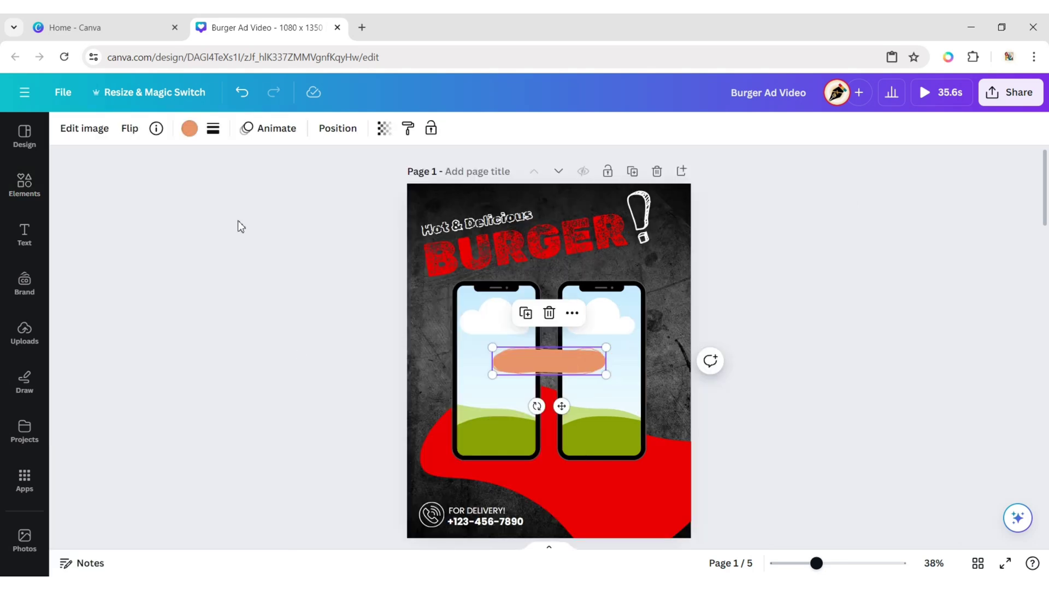
Step: Recolour the brush stroke black, move it onto the bottom red area and enlarge it slightly
{"action": "left_click", "coordinate": [189, 135]}
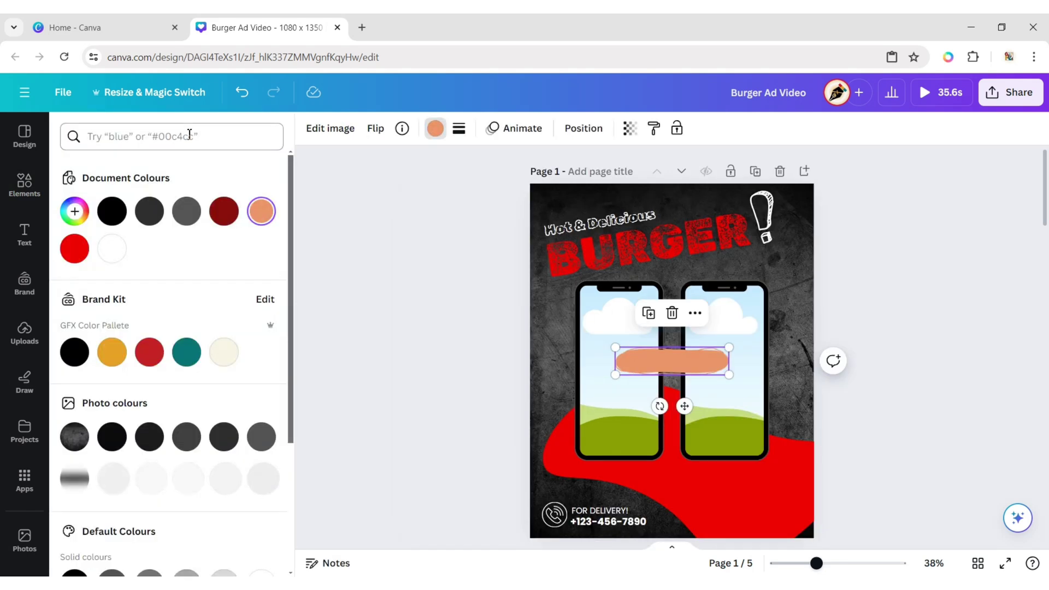
{"action": "left_click", "coordinate": [112, 213]}
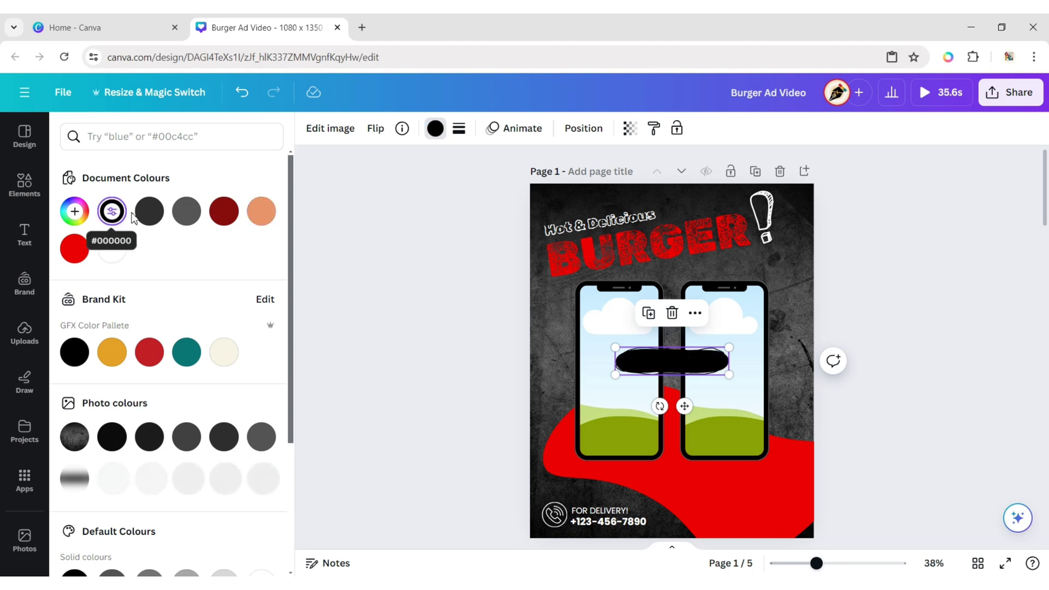
{"action": "left_click", "coordinate": [340, 300]}
{"action": "left_click", "coordinate": [948, 321]}
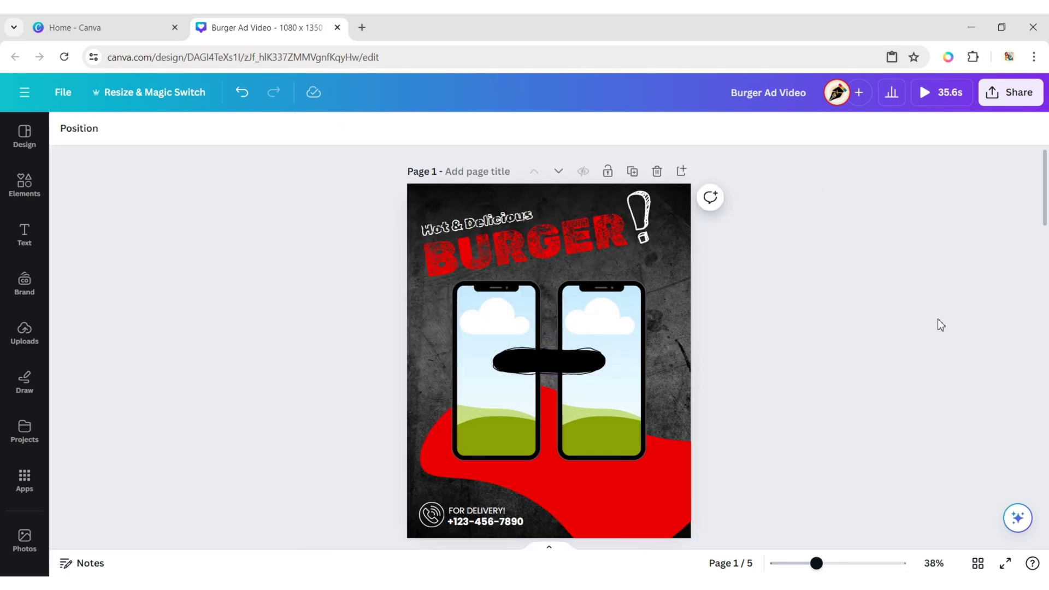
{"action": "left_click", "coordinate": [550, 360]}
{"action": "mouse_move", "coordinate": [558, 407]}
{"action": "left_mouse_down"}
{"action": "mouse_move", "coordinate": [621, 546]}
{"action": "mouse_move", "coordinate": [627, 540]}
{"action": "left_mouse_up"}
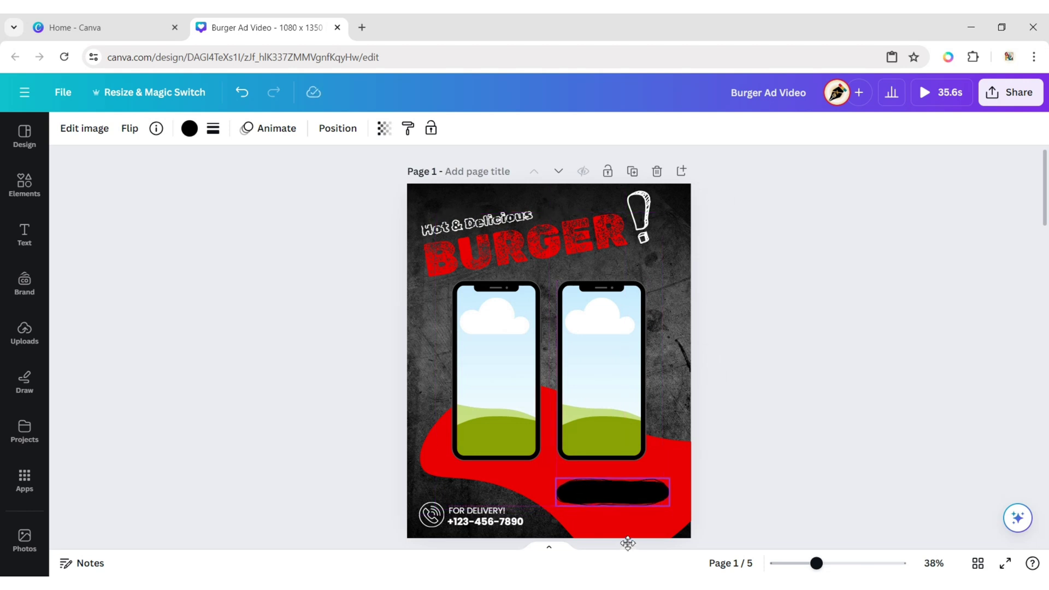
{"action": "left_click_drag", "start_coordinate": [676, 512], "coordinate": [683, 515]}
{"action": "left_click", "coordinate": [828, 463]}
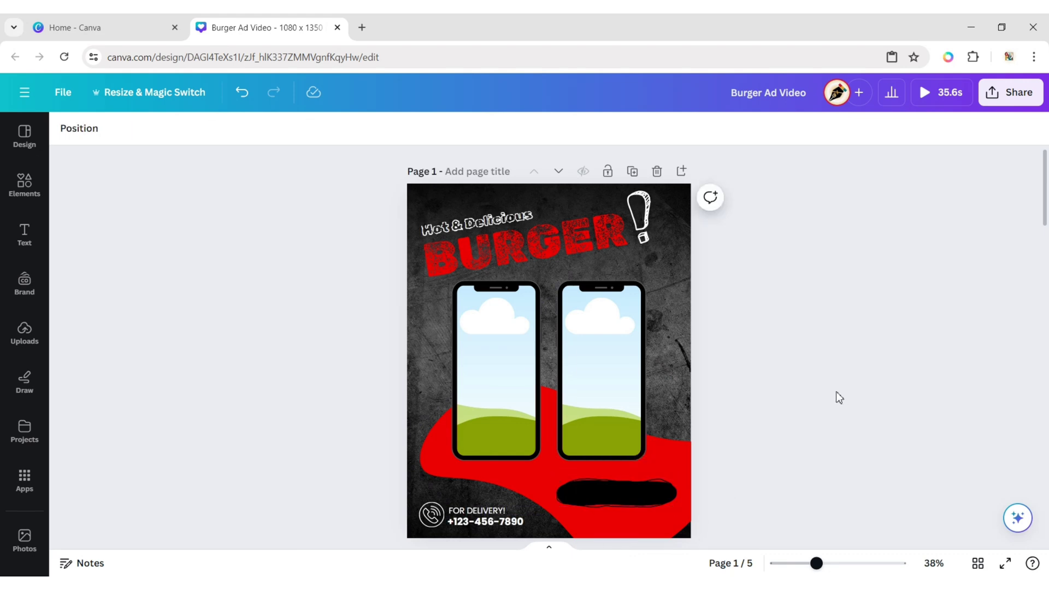
Step: Add a heading text box for the ORDER NOW label
{"action": "left_click", "coordinate": [24, 235]}
{"action": "left_click", "coordinate": [93, 239]}
{"action": "left_click", "coordinate": [304, 357]}
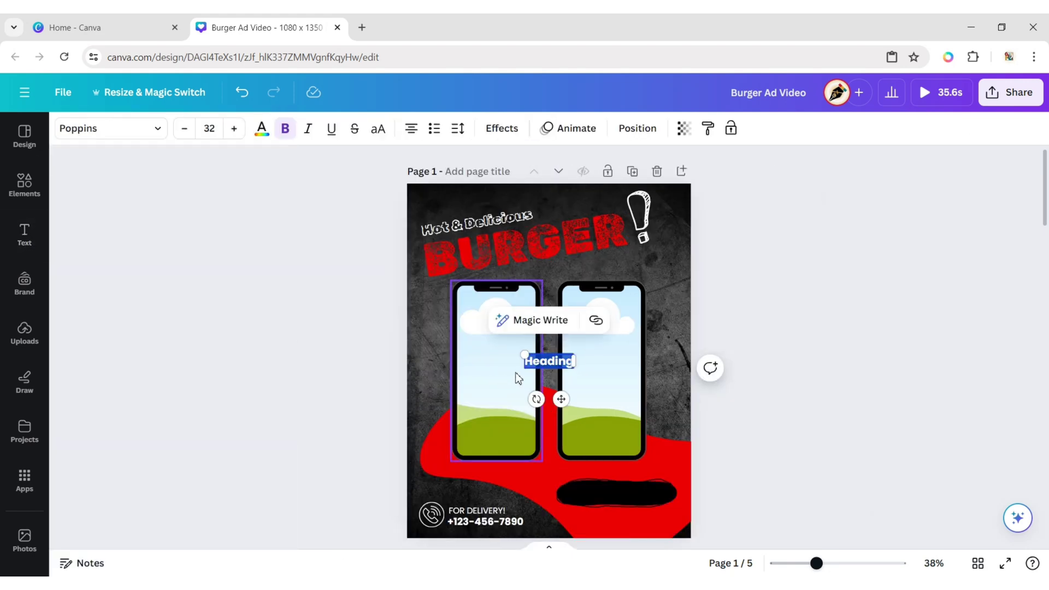
{"action": "type", "text": "d"}
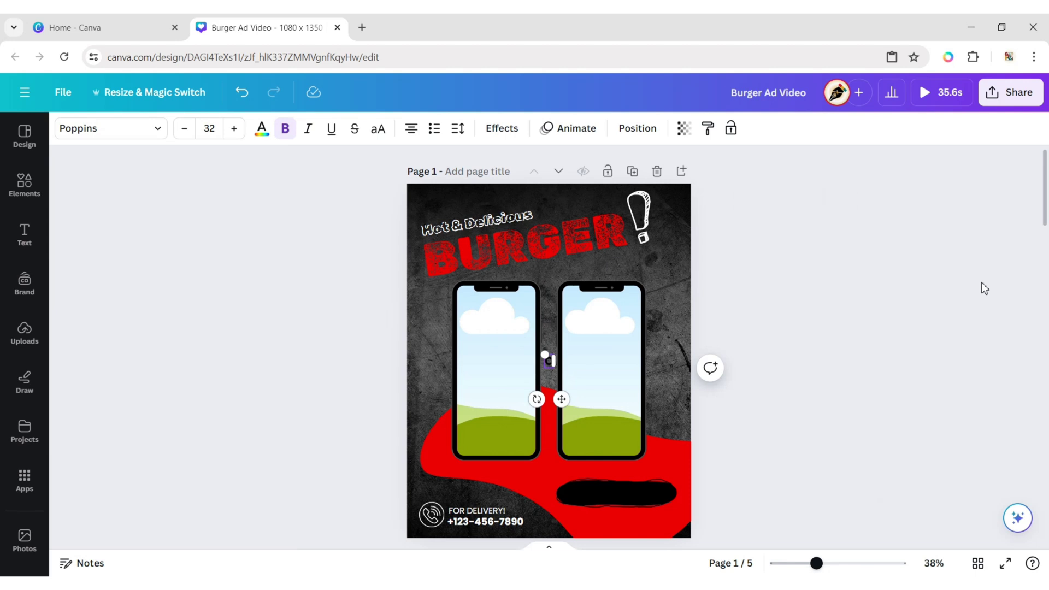
{"action": "left_click", "coordinate": [896, 344]}
{"action": "left_click", "coordinate": [543, 363]}
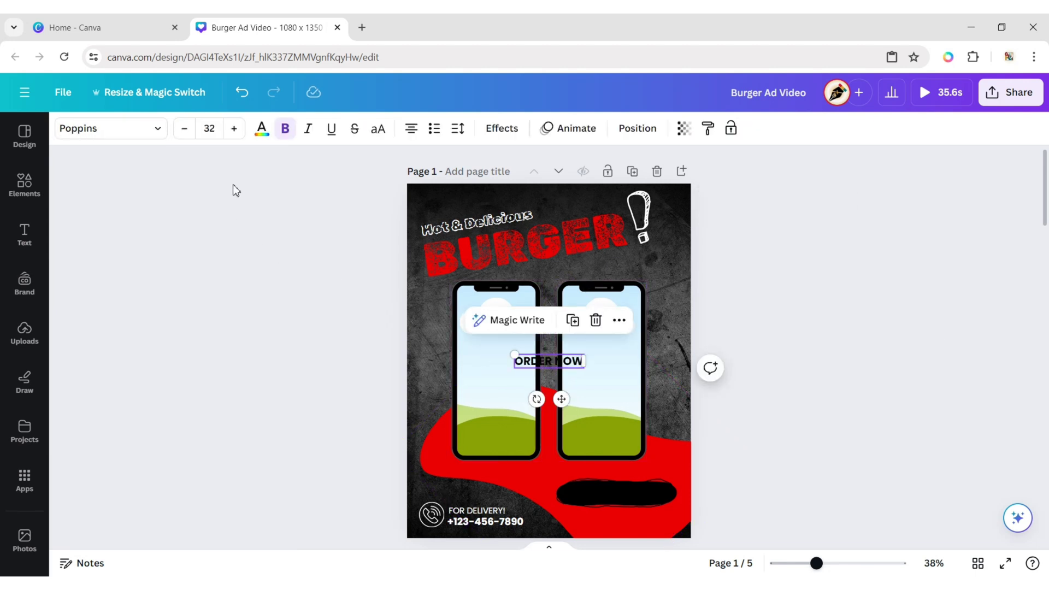
Step: Style ORDER NOW in white bold Poppins at size 40
{"action": "left_click", "coordinate": [261, 129]}
{"action": "left_click", "coordinate": [73, 248]}
{"action": "left_click", "coordinate": [388, 134]}
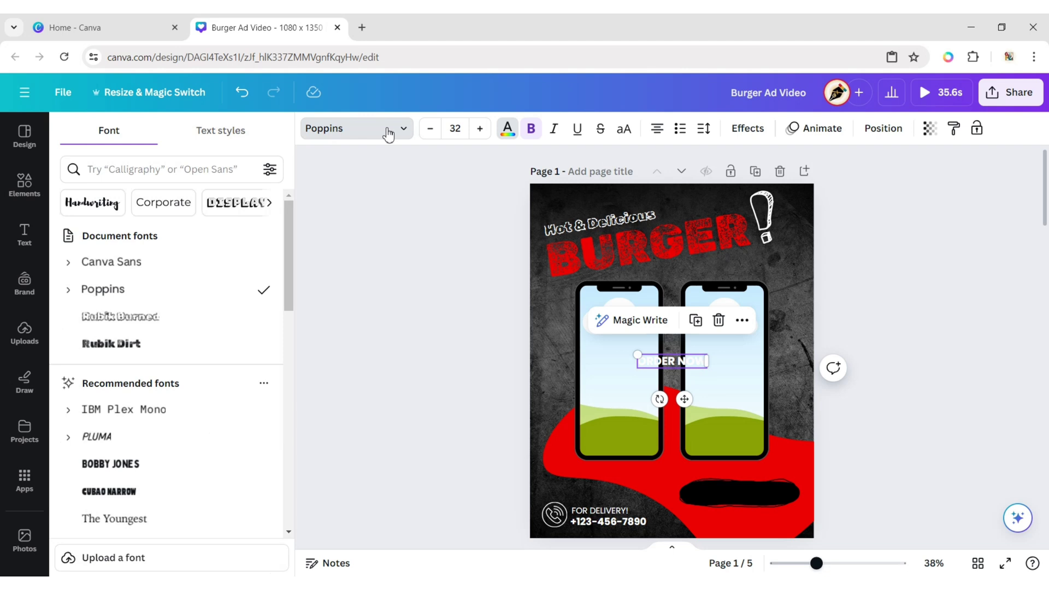
{"action": "left_click", "coordinate": [69, 289]}
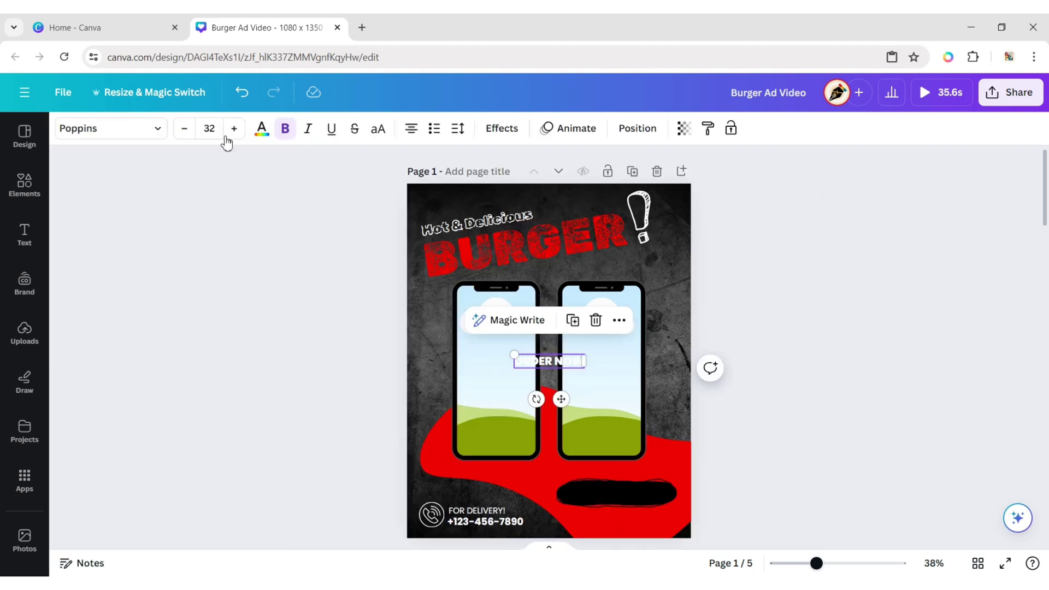
{"action": "left_click", "coordinate": [216, 128]}
{"action": "type", "text": "40"}
{"action": "key", "text": "Return"}
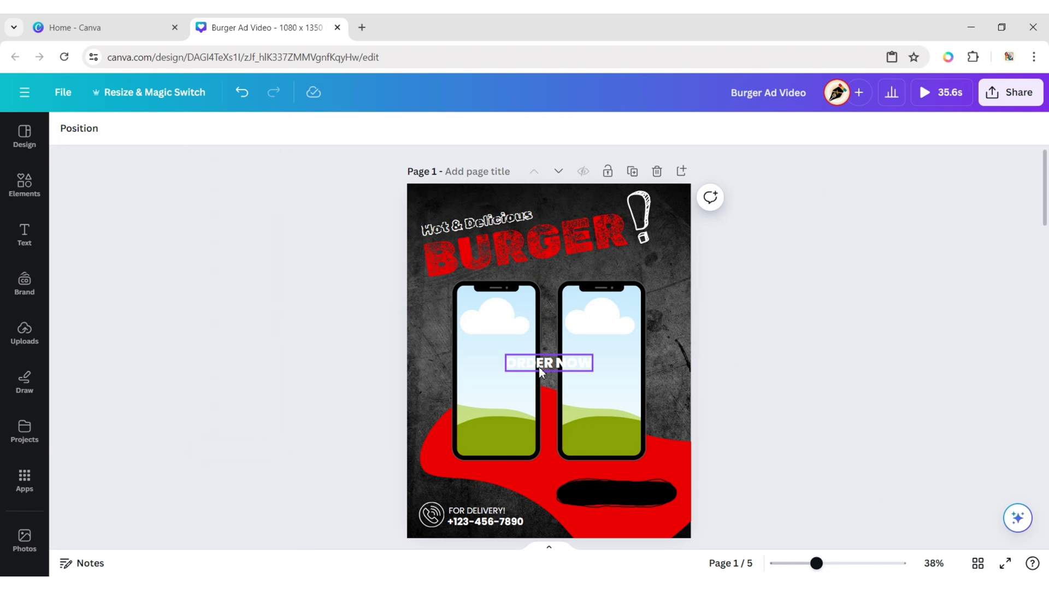
Step: Move ORDER NOW onto the black brush stroke
{"action": "left_click_drag", "start_coordinate": [561, 403], "coordinate": [627, 534]}
{"action": "left_click", "coordinate": [968, 403]}
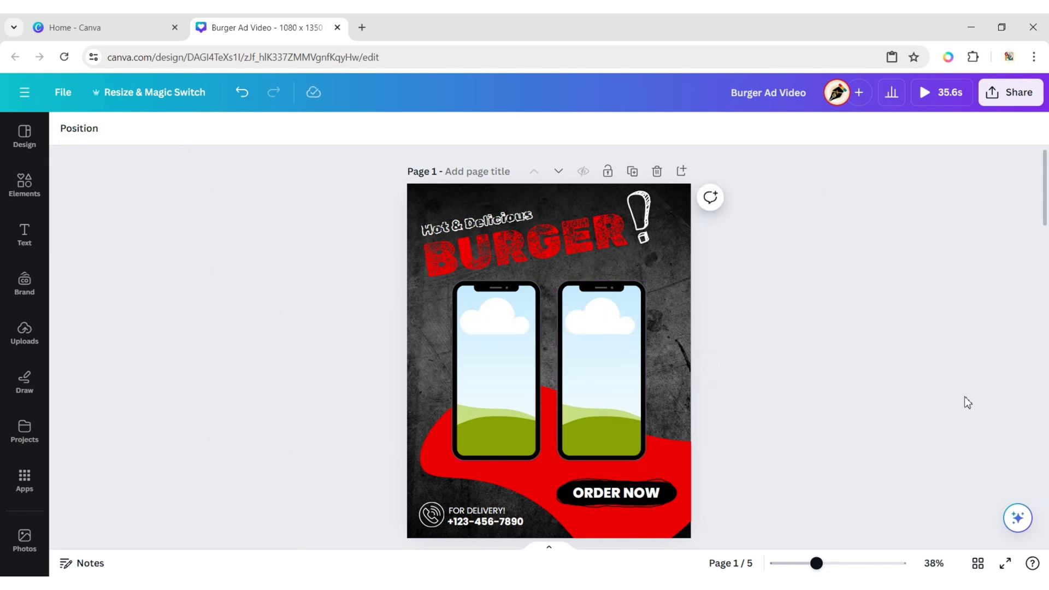
{"action": "left_click", "coordinate": [616, 490]}
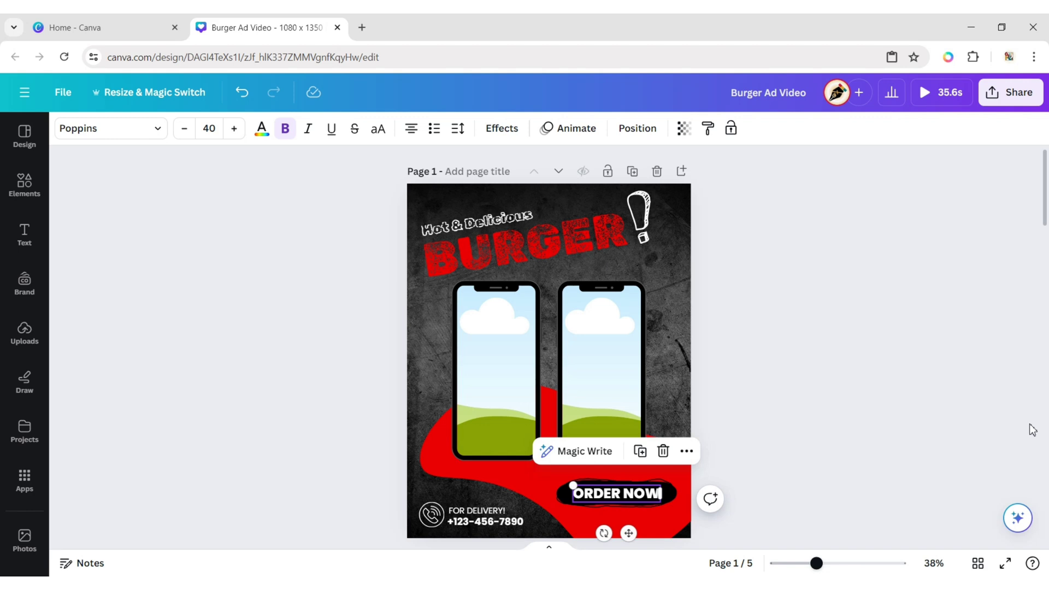
{"action": "left_click", "coordinate": [849, 413]}
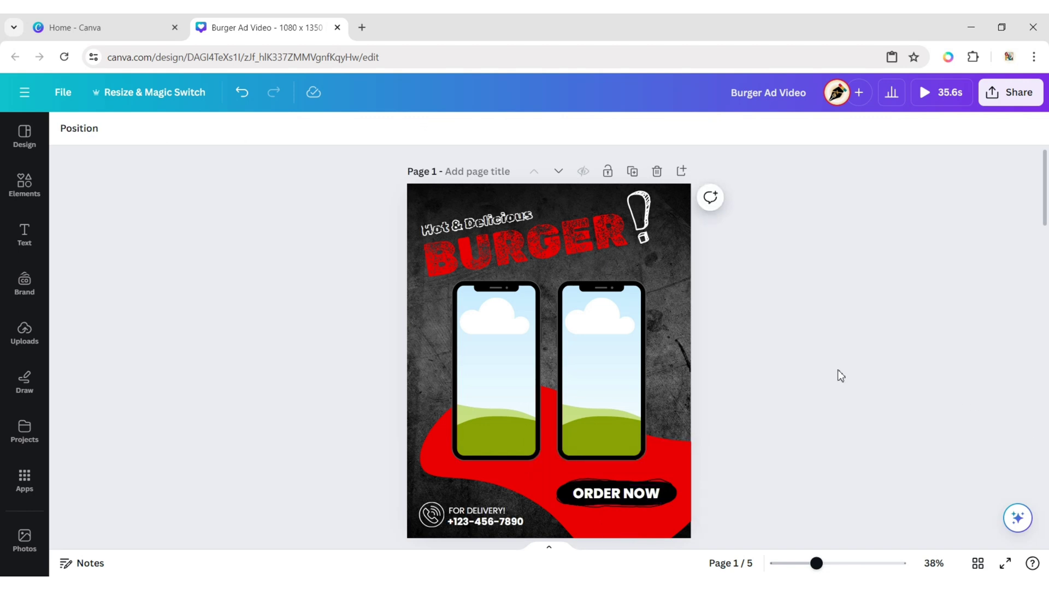
Step: Search Graphics for 'shadow' and add a shadow graphic to the page
{"action": "left_click", "coordinate": [28, 187]}
{"action": "left_click", "coordinate": [246, 136]}
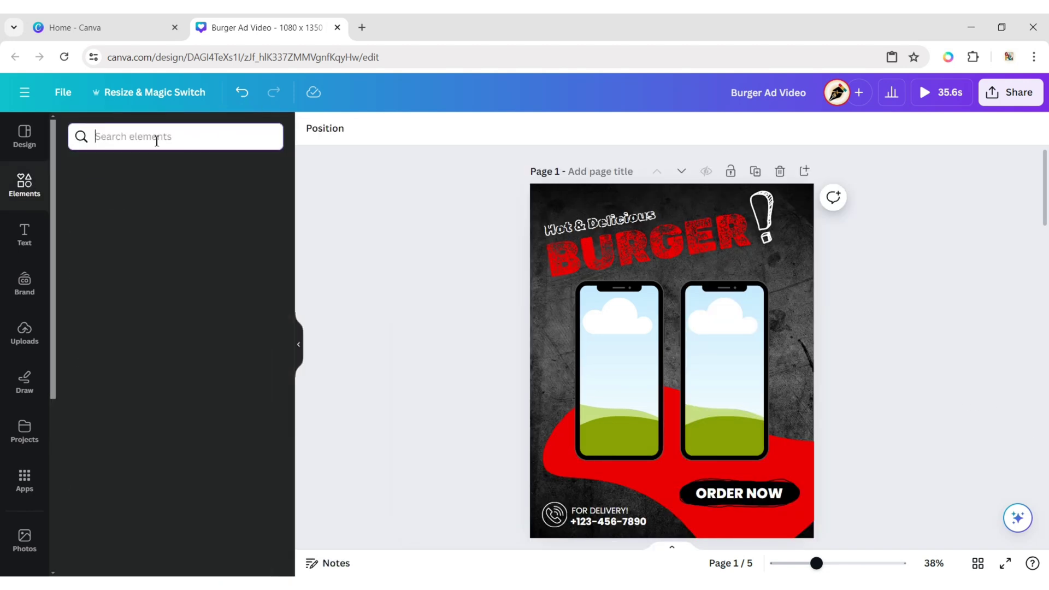
{"action": "type", "text": "shadow"}
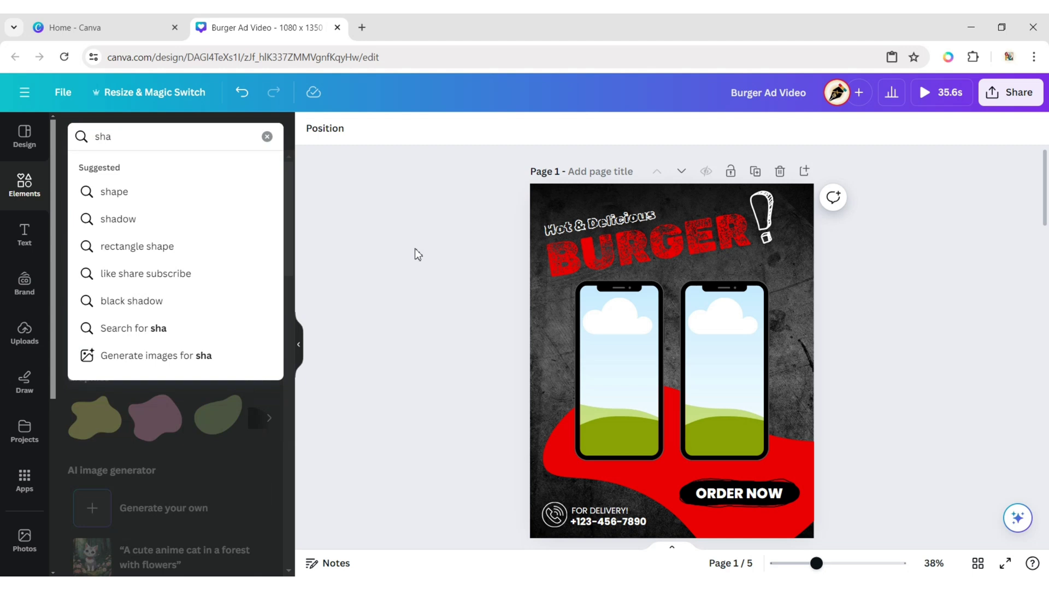
{"action": "key", "text": "Return"}
{"action": "left_click", "coordinate": [117, 170]}
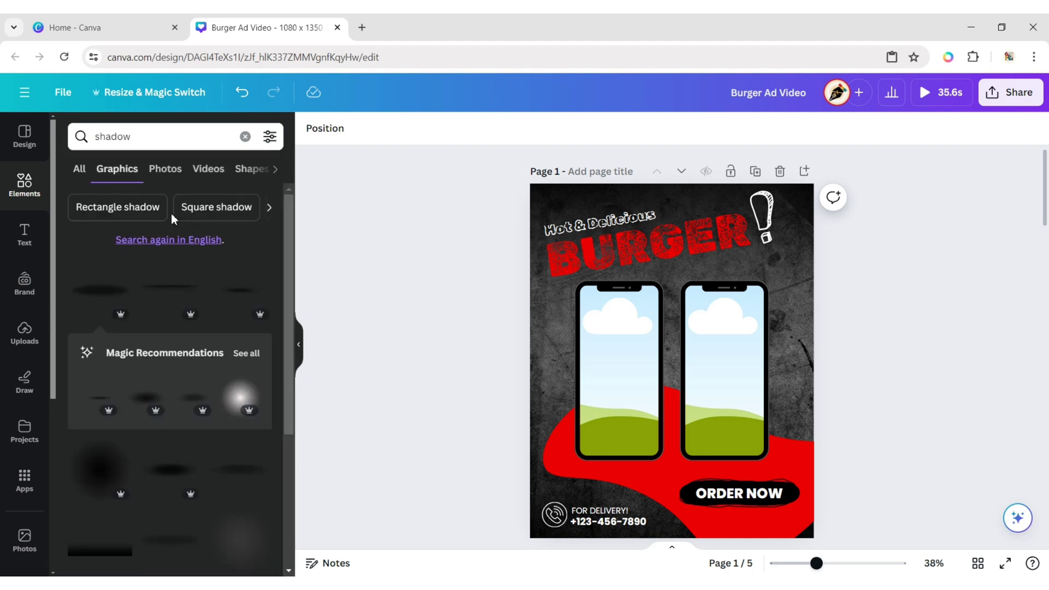
{"action": "left_click", "coordinate": [243, 295]}
{"action": "left_click", "coordinate": [298, 345]}
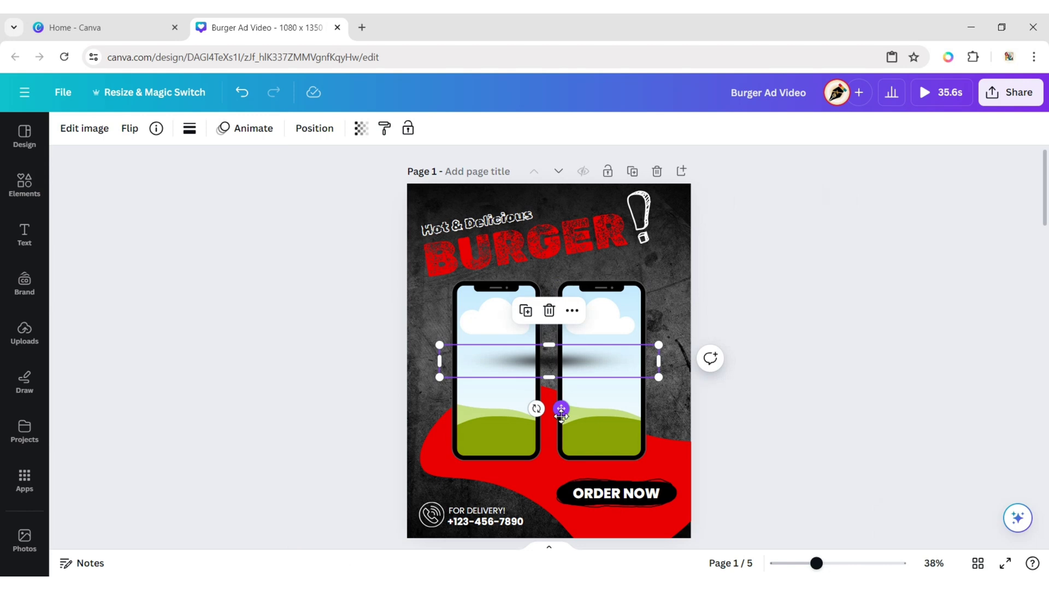
Step: Resize the shadow and position it beneath both phones
{"action": "left_click_drag", "start_coordinate": [561, 415], "coordinate": [511, 517]}
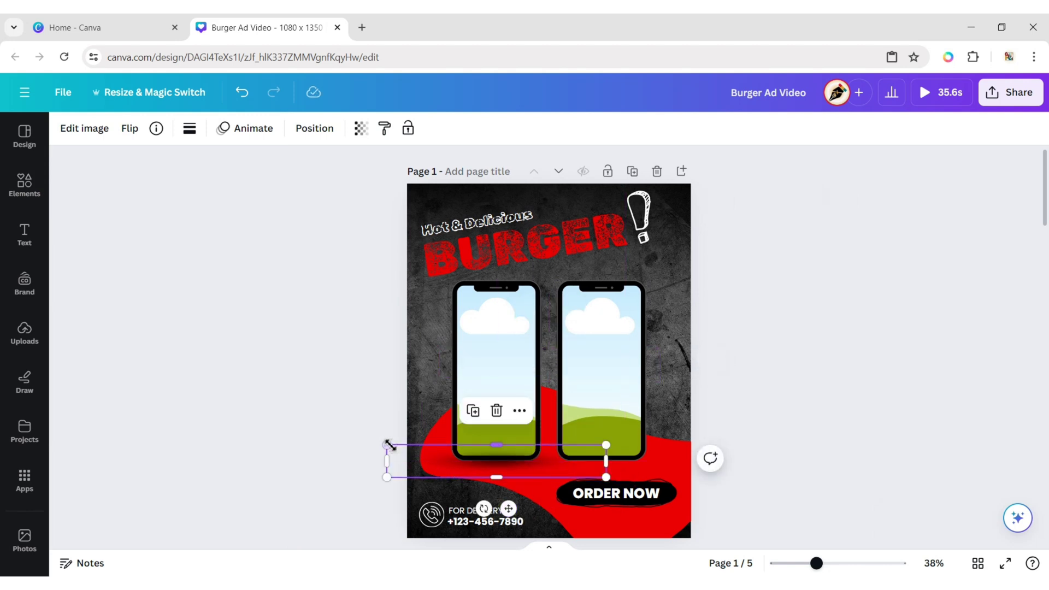
{"action": "mouse_move", "coordinate": [389, 445]}
{"action": "left_mouse_down"}
{"action": "mouse_move", "coordinate": [408, 449]}
{"action": "mouse_move", "coordinate": [398, 446]}
{"action": "left_mouse_up"}
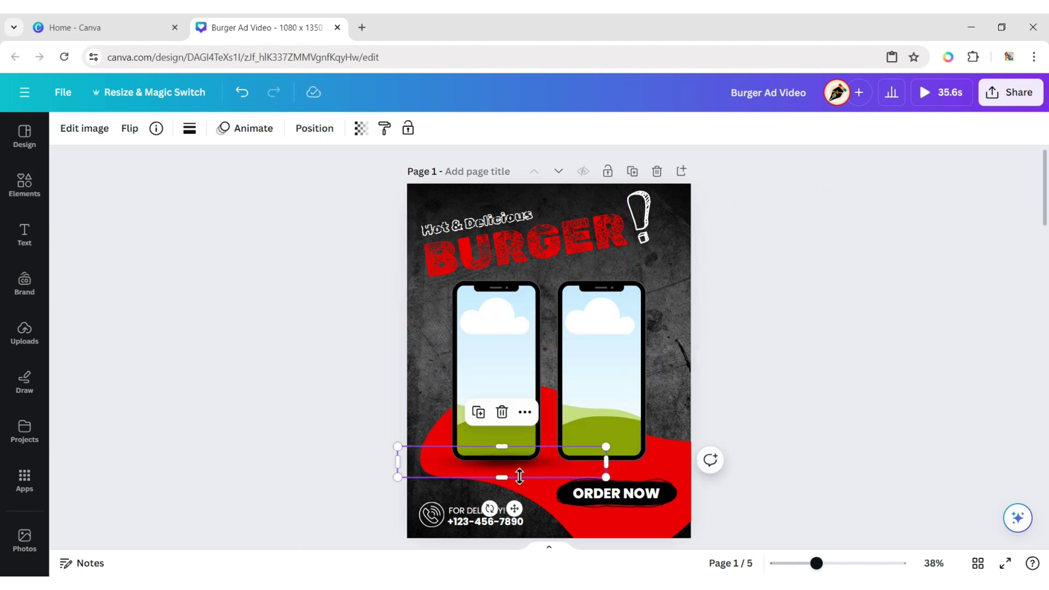
{"action": "left_click_drag", "start_coordinate": [516, 510], "coordinate": [512, 509]}
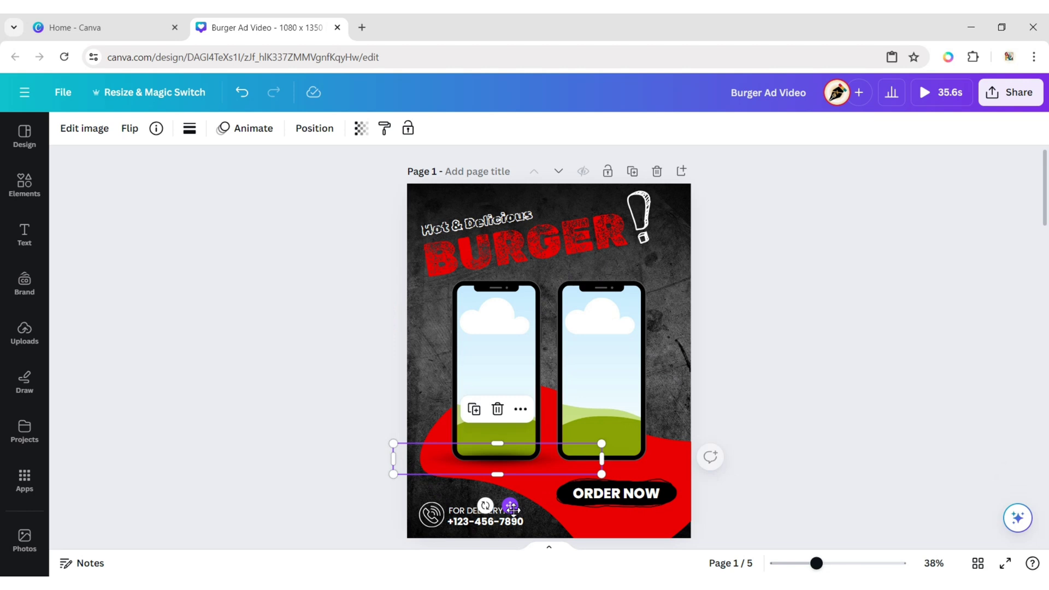
{"action": "left_click_drag", "start_coordinate": [492, 452], "coordinate": [499, 460]}
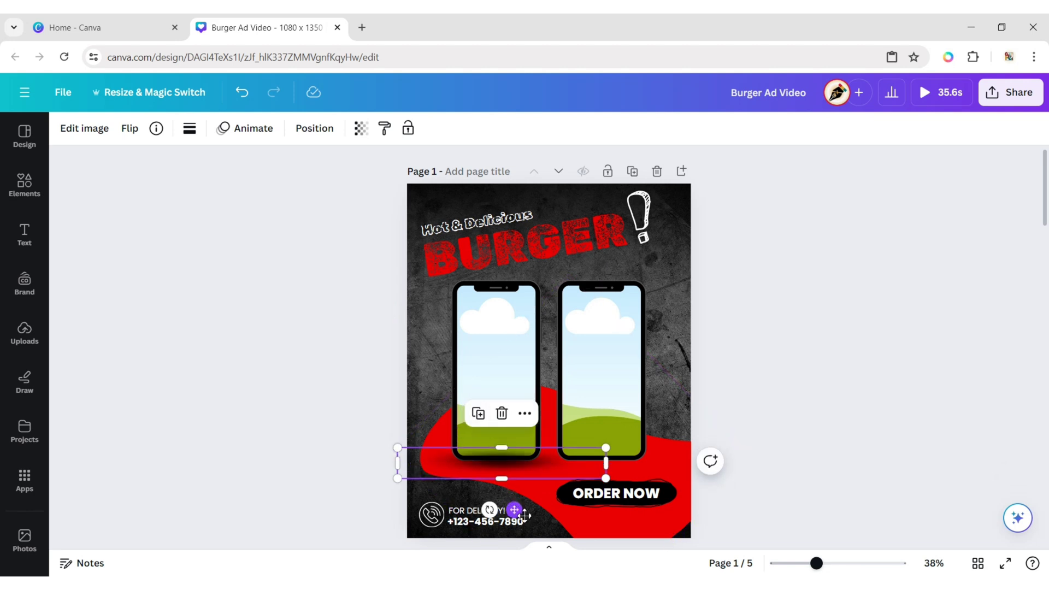
{"action": "left_click_drag", "start_coordinate": [524, 515], "coordinate": [617, 511]}
Step: Bring the right and left phone frames to the front, ahead of the shadow
{"action": "left_click", "coordinate": [602, 352]}
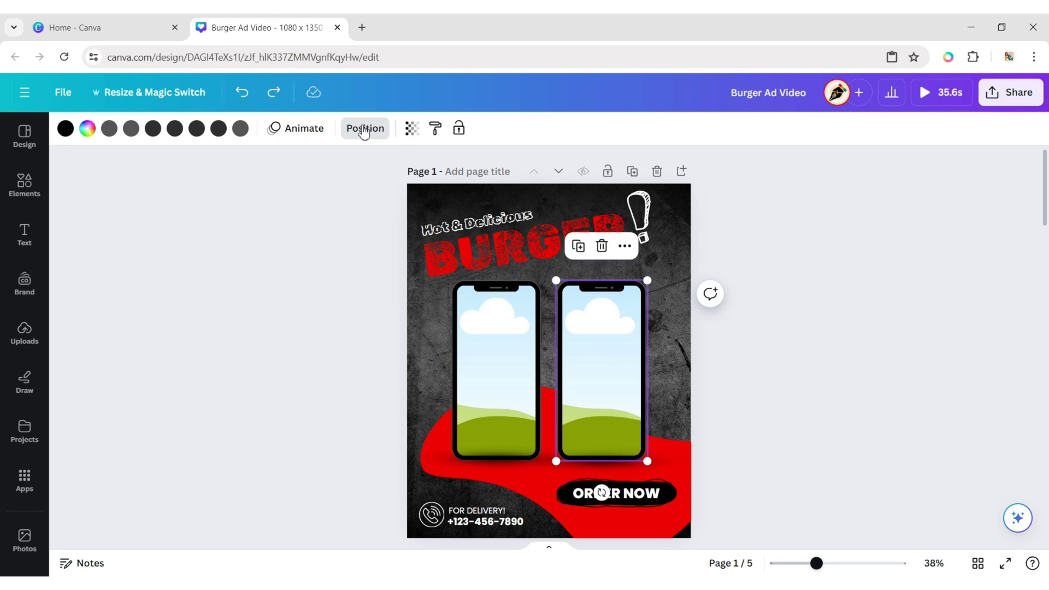
{"action": "left_click", "coordinate": [364, 129]}
{"action": "left_click", "coordinate": [76, 194]}
{"action": "left_click", "coordinate": [611, 359]}
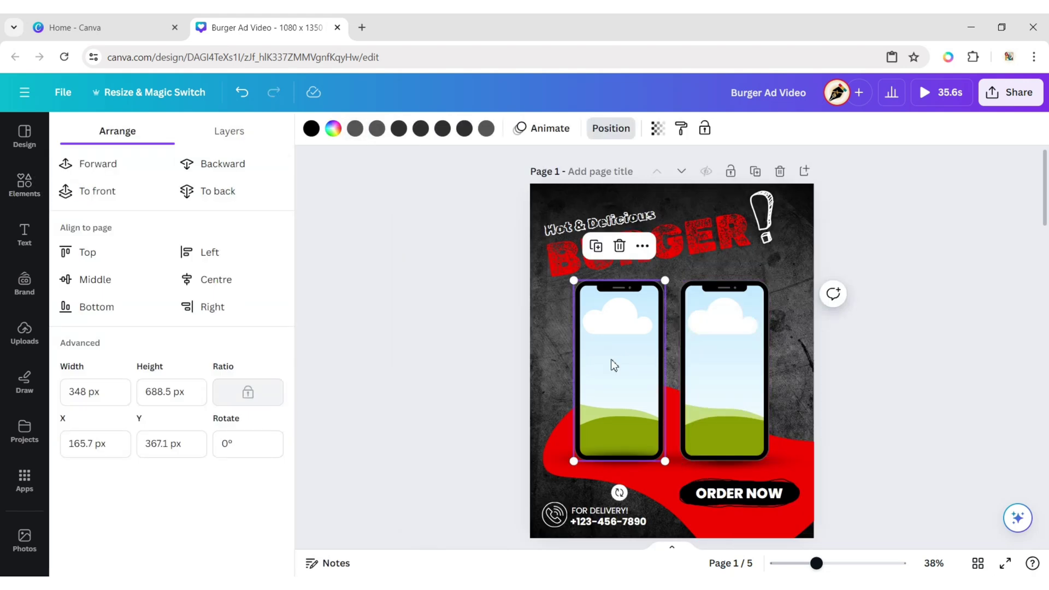
{"action": "left_click", "coordinate": [76, 194]}
{"action": "left_click", "coordinate": [377, 289]}
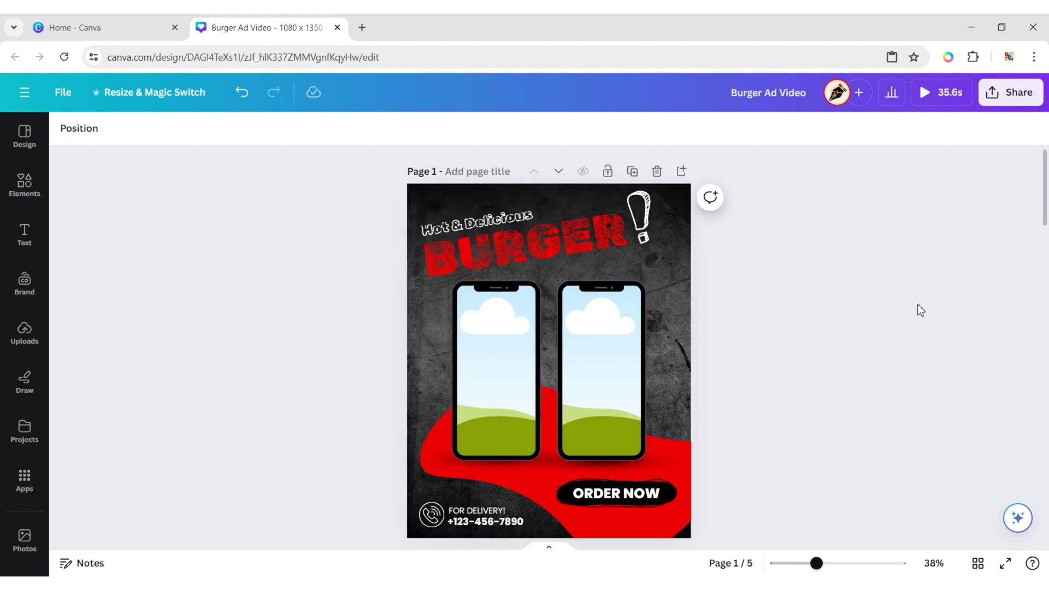
Step: Search Videos for 'burger' and add the knife-and-burger clip
{"action": "scroll", "coordinate": [17, 330], "scroll_direction": "down", "scroll_amount": 5}
{"action": "left_click", "coordinate": [22, 306]}
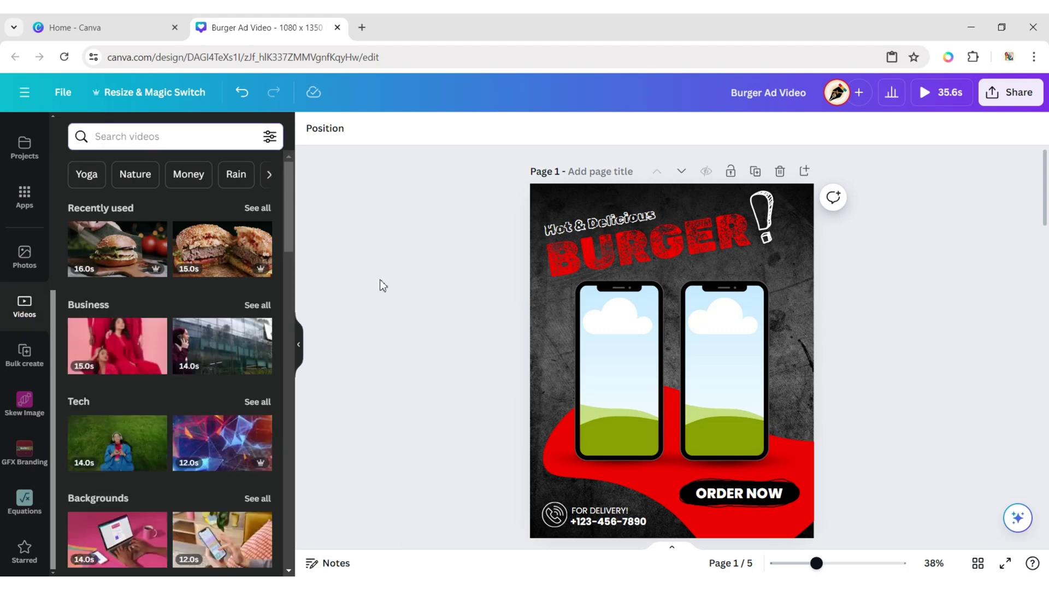
{"action": "type", "text": "burger"}
{"action": "key", "text": "Return"}
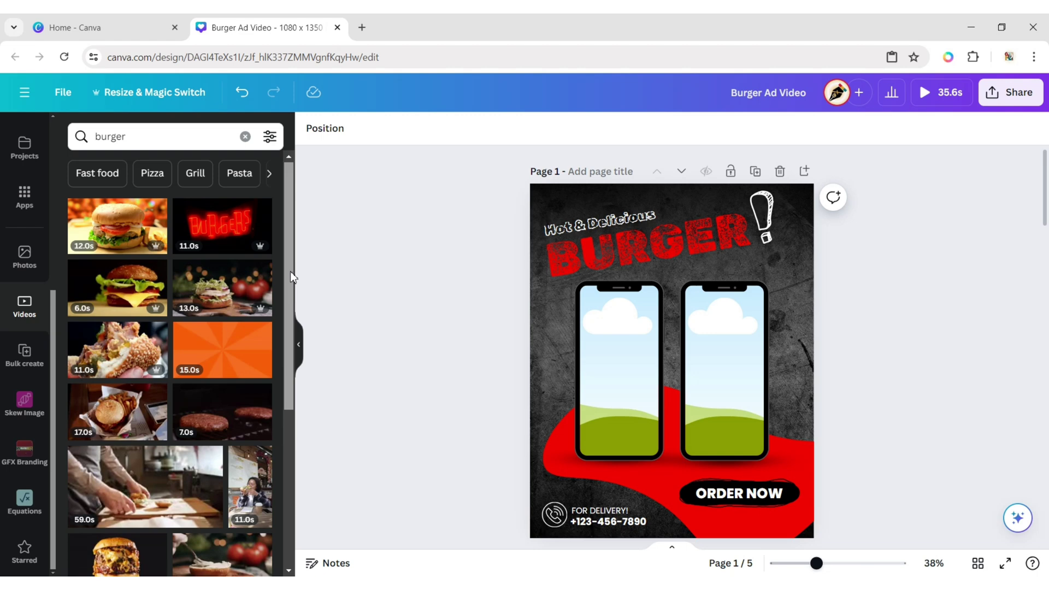
{"action": "left_click_drag", "start_coordinate": [290, 270], "coordinate": [287, 425]}
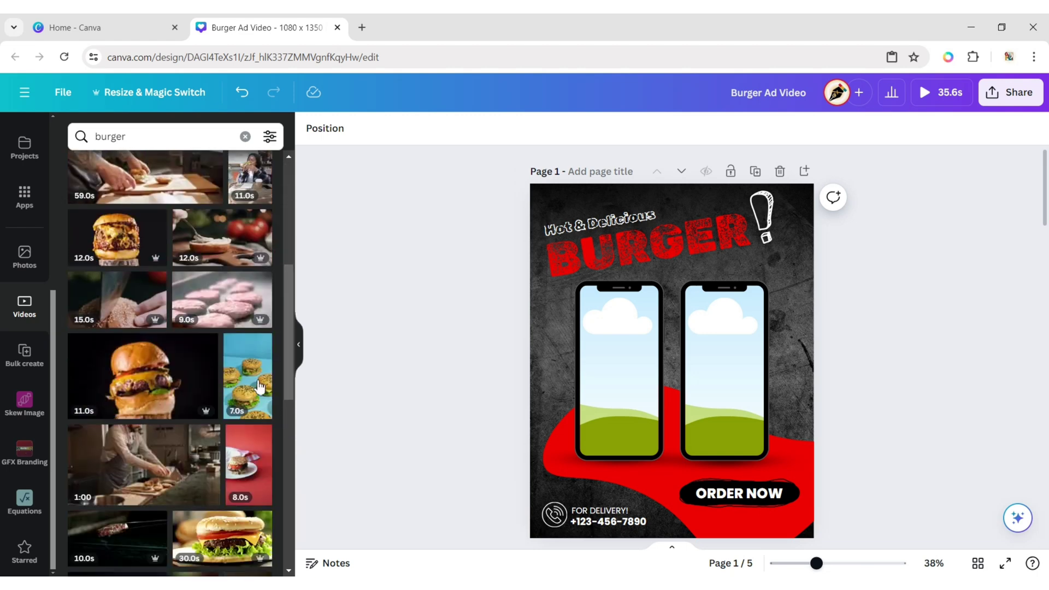
{"action": "scroll", "coordinate": [257, 378], "scroll_direction": "down", "scroll_amount": 10}
{"action": "scroll", "coordinate": [259, 386], "scroll_direction": "down", "scroll_amount": 8}
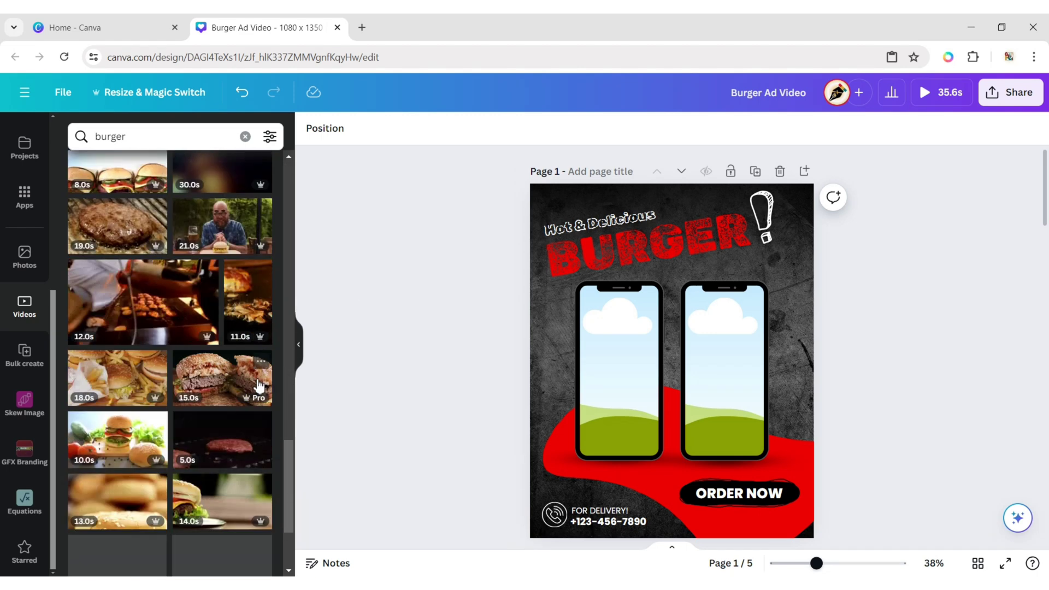
{"action": "left_click", "coordinate": [241, 336]}
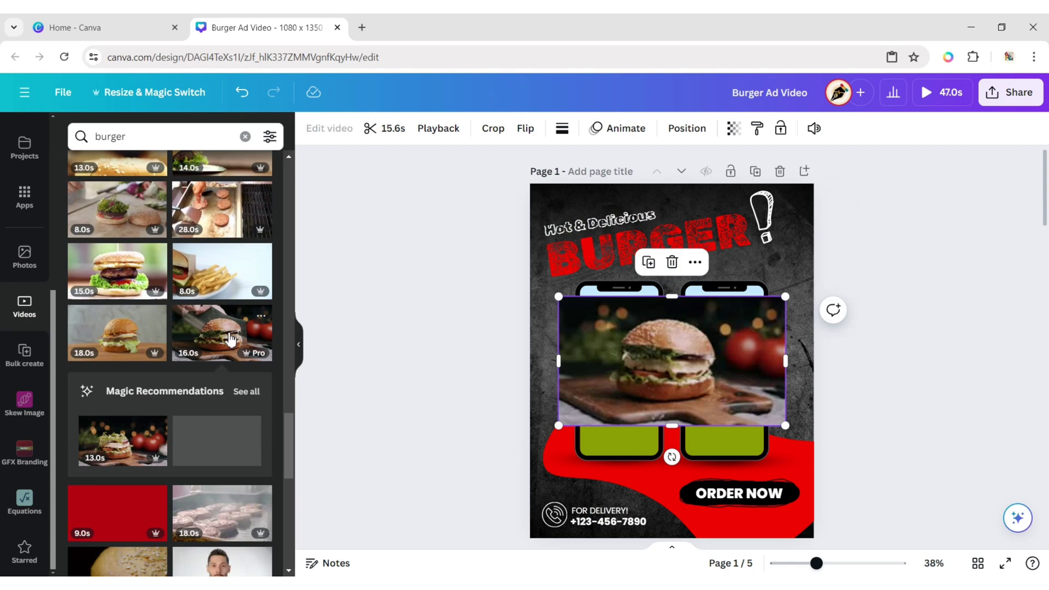
{"action": "left_click", "coordinate": [297, 339]}
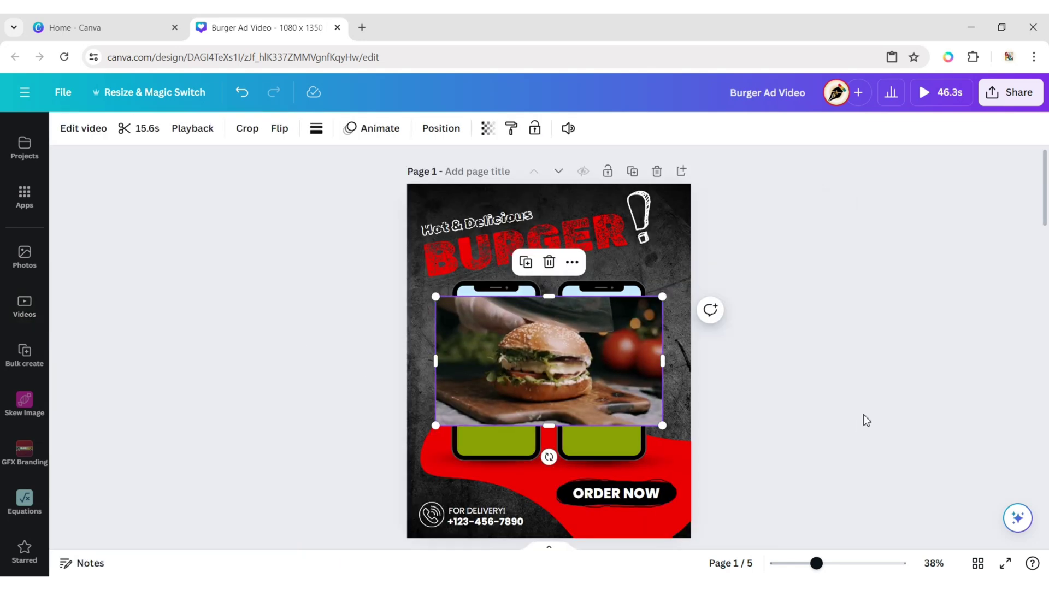
Step: Drop the clip into the right phone and crop it so the burger fills the screen
{"action": "mouse_move", "coordinate": [524, 369]}
{"action": "left_click_drag", "start_coordinate": [513, 363], "coordinate": [579, 359]}
{"action": "double_click", "coordinate": [579, 359]}
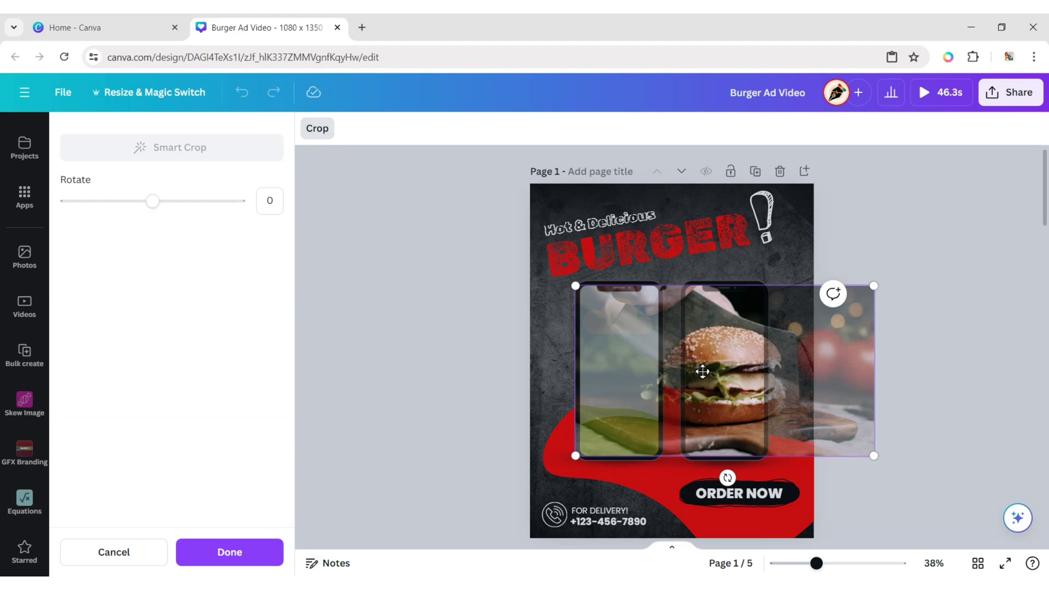
{"action": "left_click_drag", "start_coordinate": [689, 372], "coordinate": [648, 372]}
{"action": "left_click", "coordinate": [888, 368]}
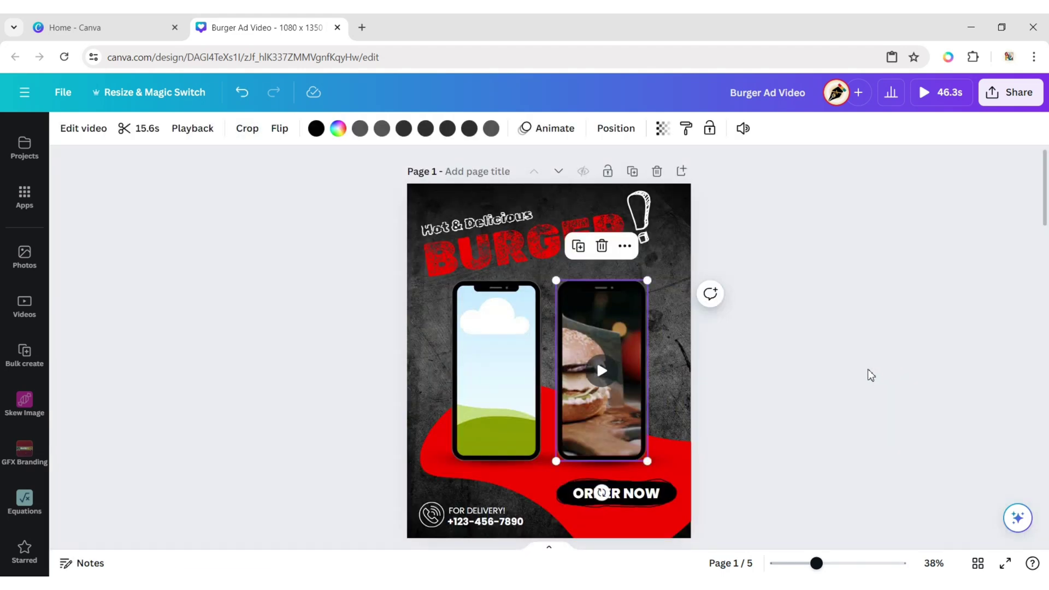
{"action": "left_click", "coordinate": [869, 375]}
Step: Add another burger clip into the left phone and adjust its crop
{"action": "left_click", "coordinate": [27, 319]}
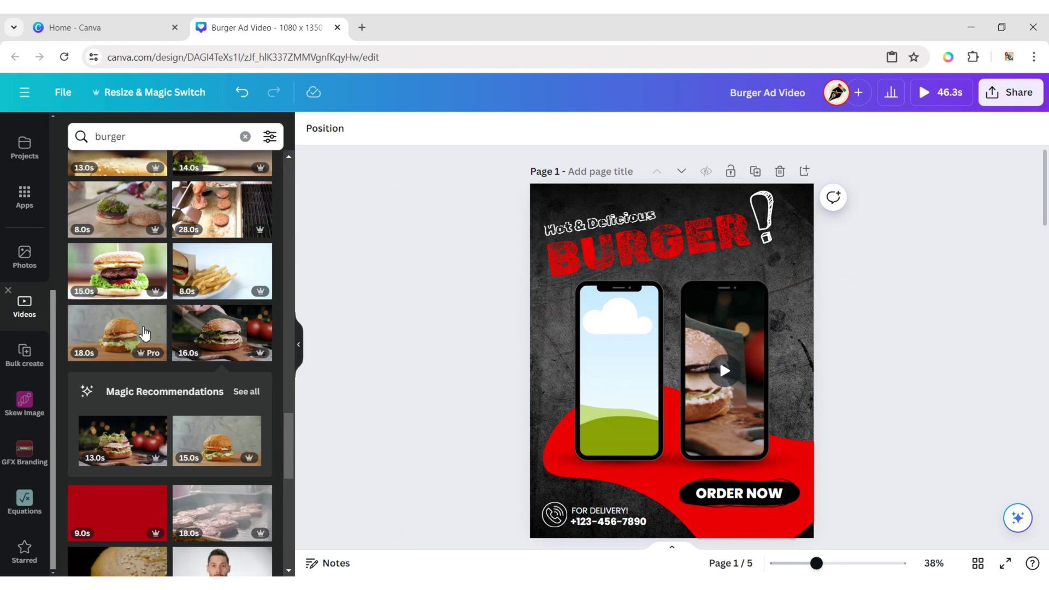
{"action": "left_click", "coordinate": [218, 334]}
{"action": "left_click", "coordinate": [298, 344]}
{"action": "left_click_drag", "start_coordinate": [505, 366], "coordinate": [584, 362]}
{"action": "double_click", "coordinate": [482, 339]}
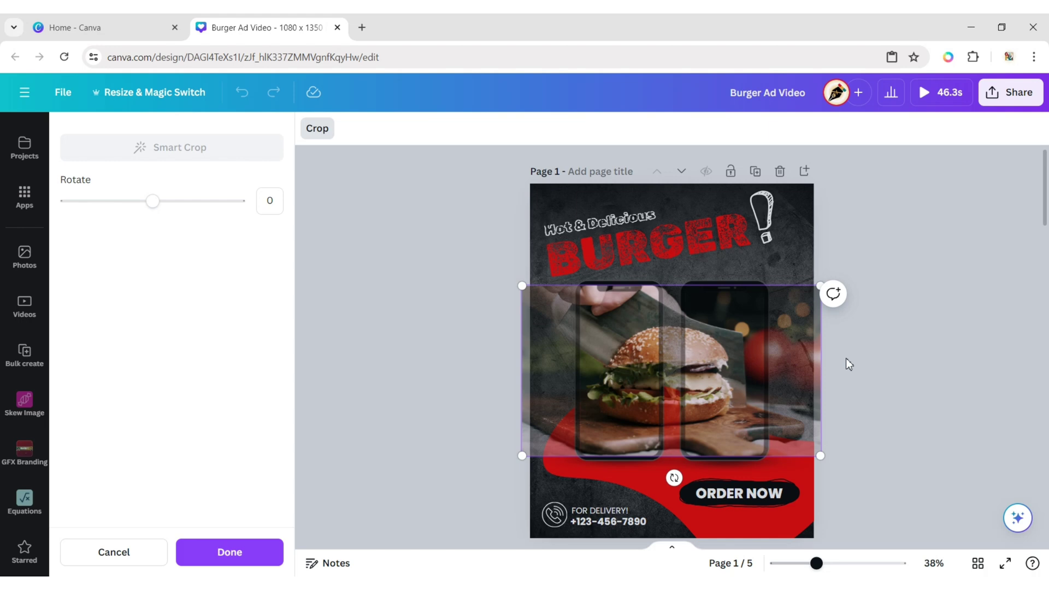
{"action": "left_click", "coordinate": [887, 360]}
{"action": "left_click", "coordinate": [854, 379]}
{"action": "scroll", "coordinate": [29, 308], "scroll_direction": "up", "scroll_amount": 5}
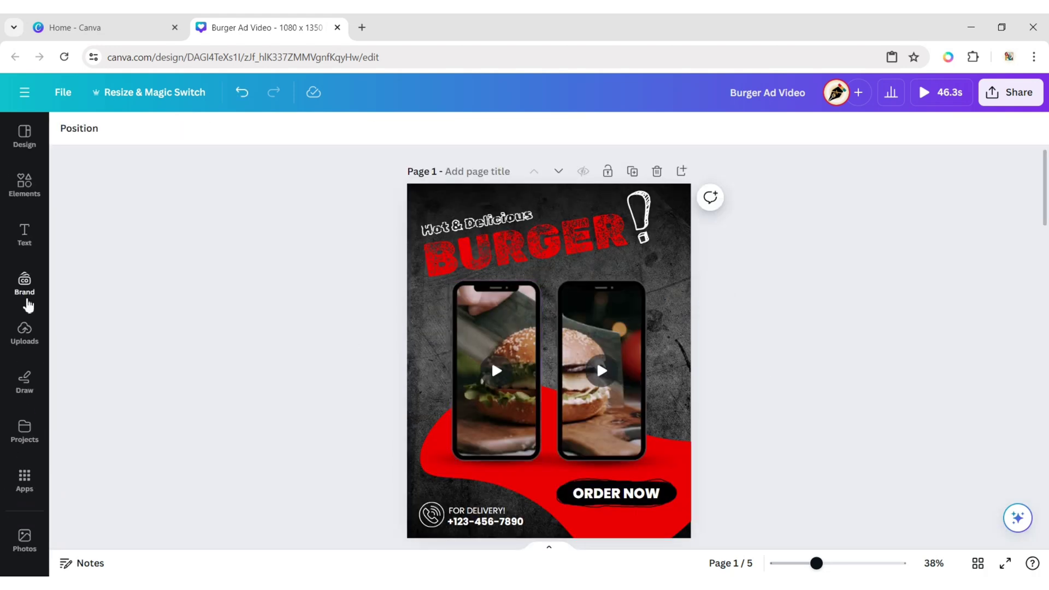
Step: Add a 16-point burst shape from the Elements shapes collection
{"action": "left_click", "coordinate": [22, 191]}
{"action": "left_click", "coordinate": [245, 136]}
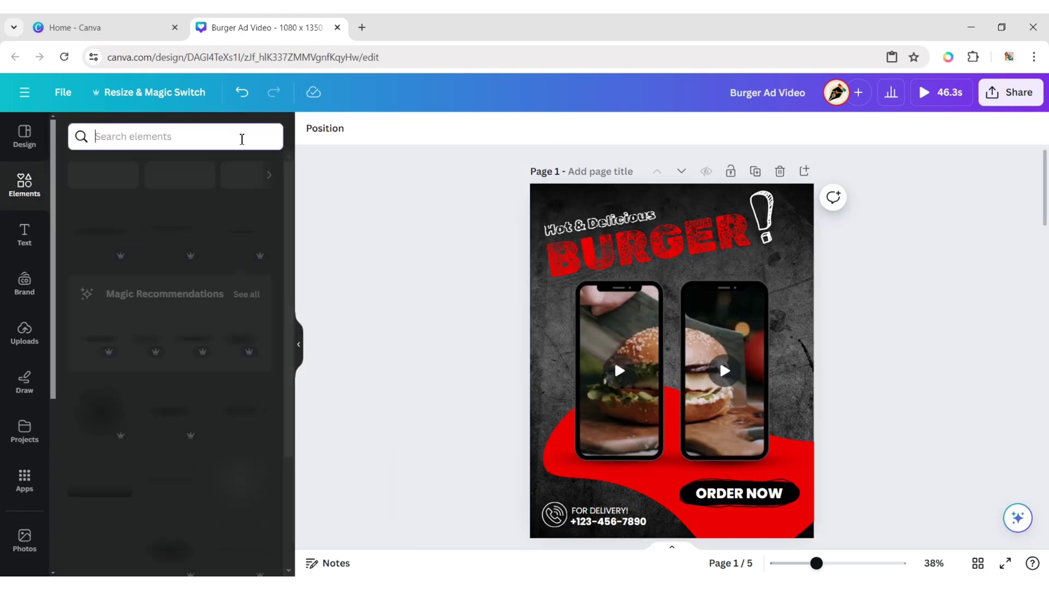
{"action": "left_click", "coordinate": [255, 302]}
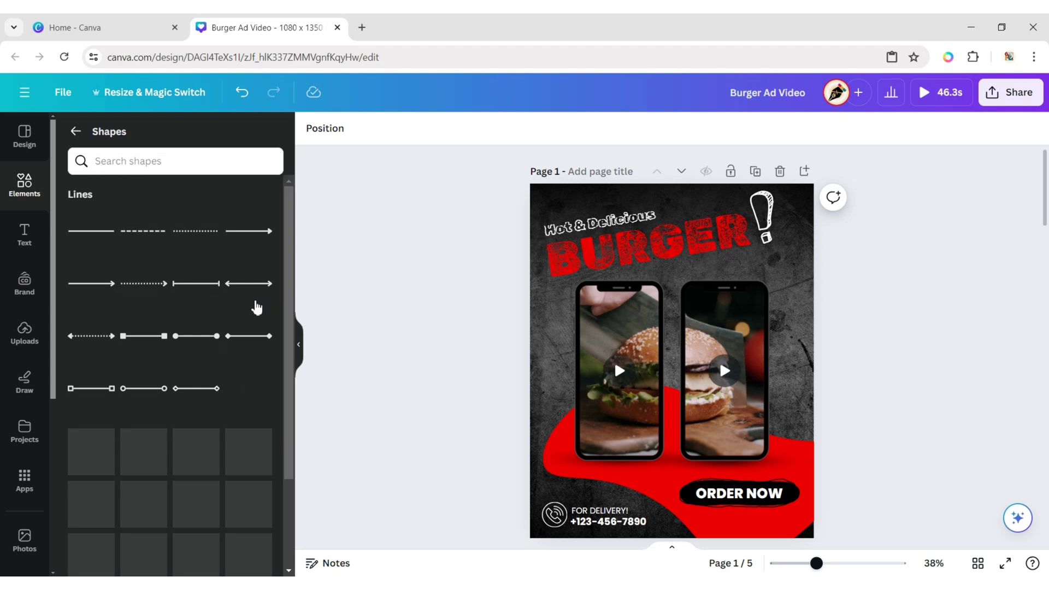
{"action": "left_click_drag", "start_coordinate": [288, 300], "coordinate": [290, 412]}
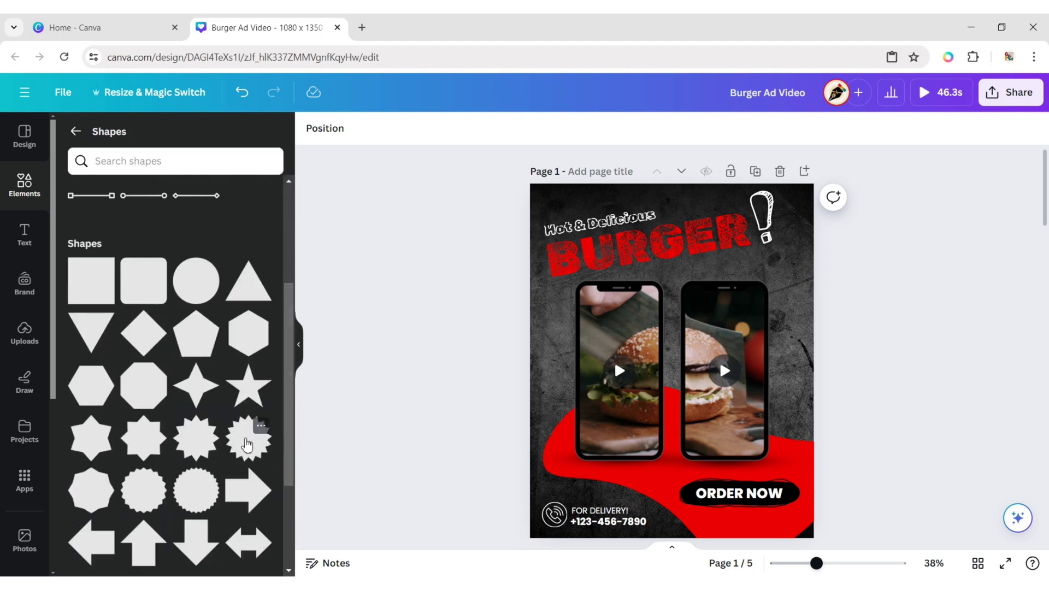
{"action": "left_click", "coordinate": [250, 437]}
{"action": "left_click", "coordinate": [299, 345]}
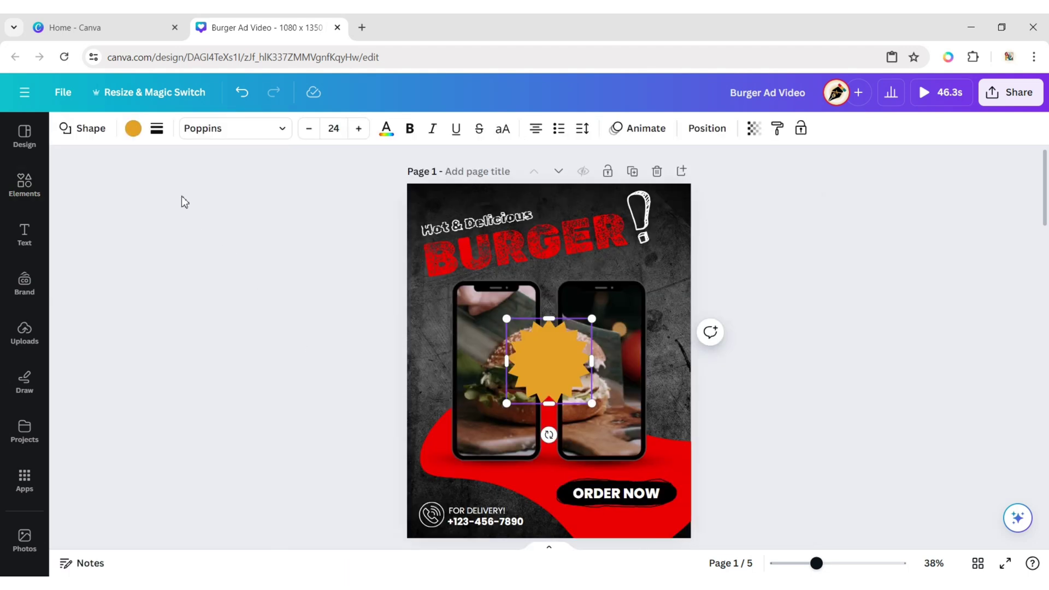
Step: Give the burst a red fill and a dark red border of weight 10
{"action": "left_click", "coordinate": [157, 130]}
{"action": "type", "text": "10"}
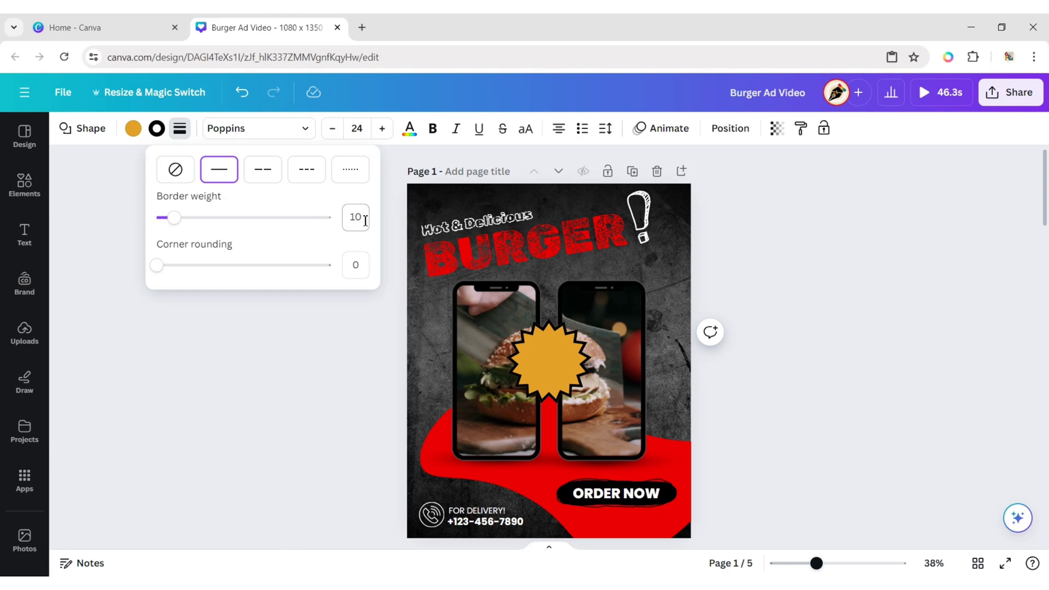
{"action": "left_click", "coordinate": [268, 395]}
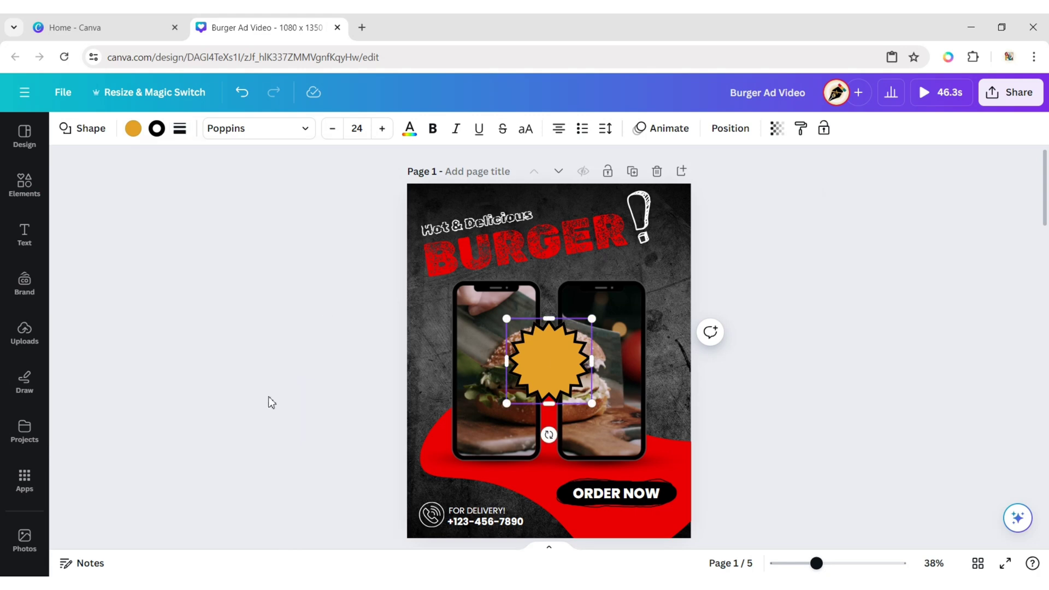
{"action": "left_click", "coordinate": [134, 129]}
{"action": "left_click", "coordinate": [112, 248]}
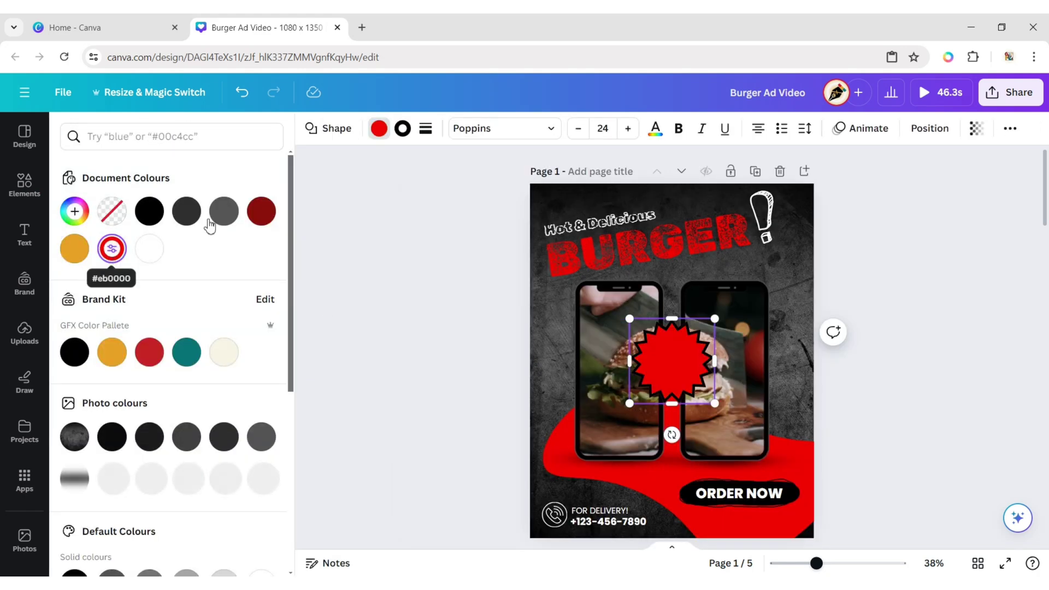
{"action": "left_click", "coordinate": [402, 129]}
{"action": "left_click", "coordinate": [223, 212]}
{"action": "left_click", "coordinate": [368, 270]}
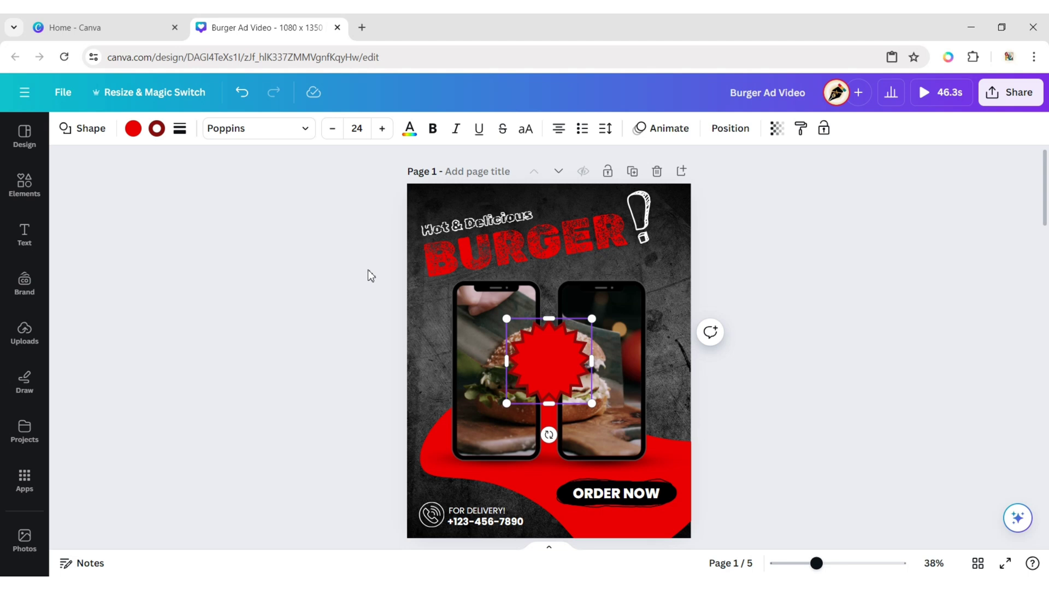
Step: Shrink the starburst and place it at the top right beside the right phone
{"action": "left_click_drag", "start_coordinate": [550, 361], "coordinate": [653, 290]}
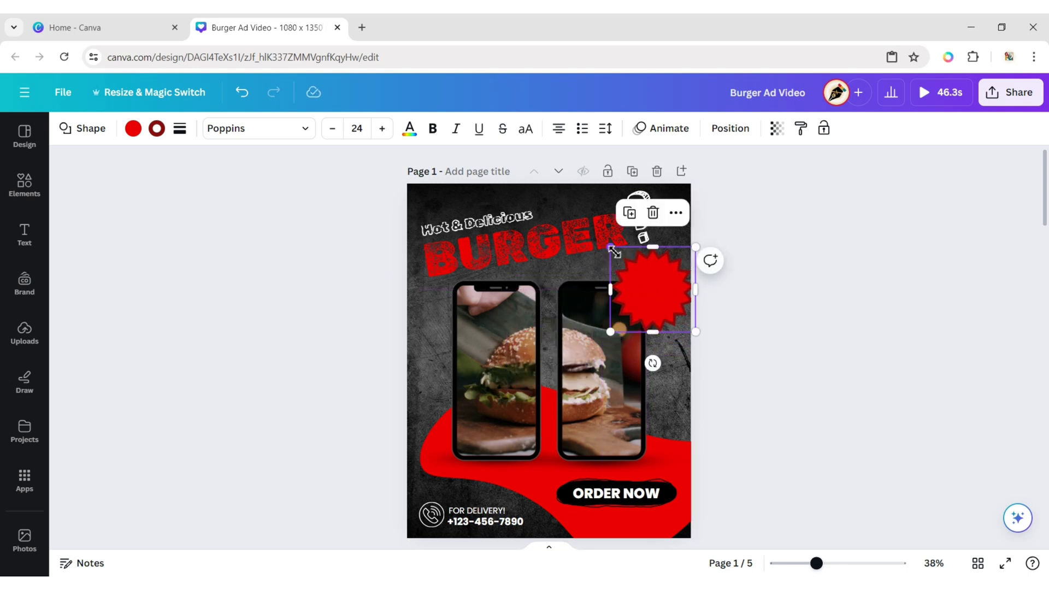
{"action": "left_click_drag", "start_coordinate": [611, 247], "coordinate": [623, 265]}
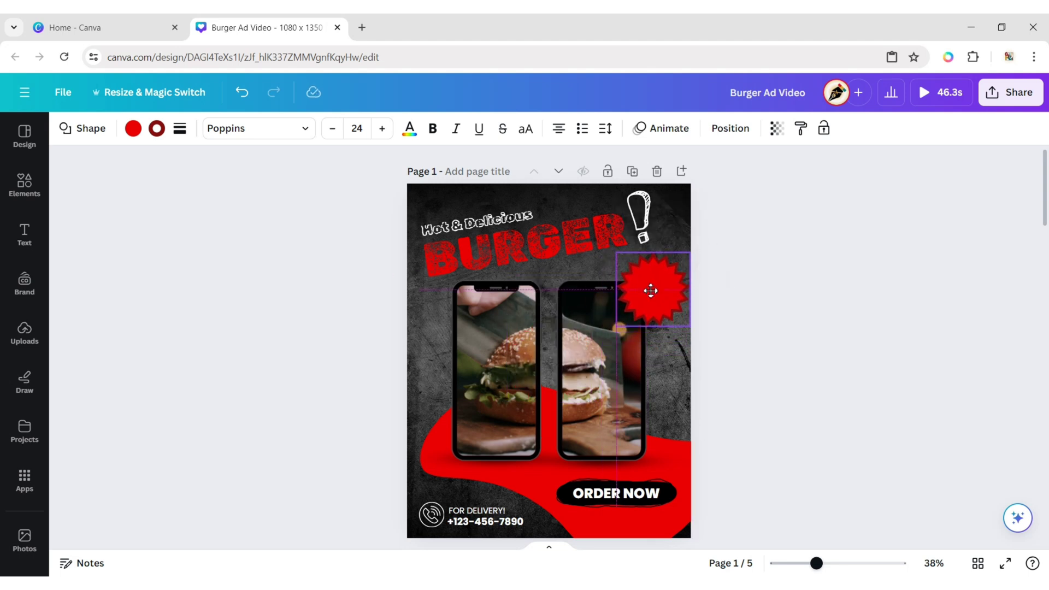
{"action": "left_click_drag", "start_coordinate": [651, 290], "coordinate": [651, 291]}
{"action": "mouse_move", "coordinate": [690, 326]}
{"action": "left_mouse_down"}
{"action": "mouse_move", "coordinate": [680, 292]}
{"action": "mouse_move", "coordinate": [682, 323]}
{"action": "left_mouse_up"}
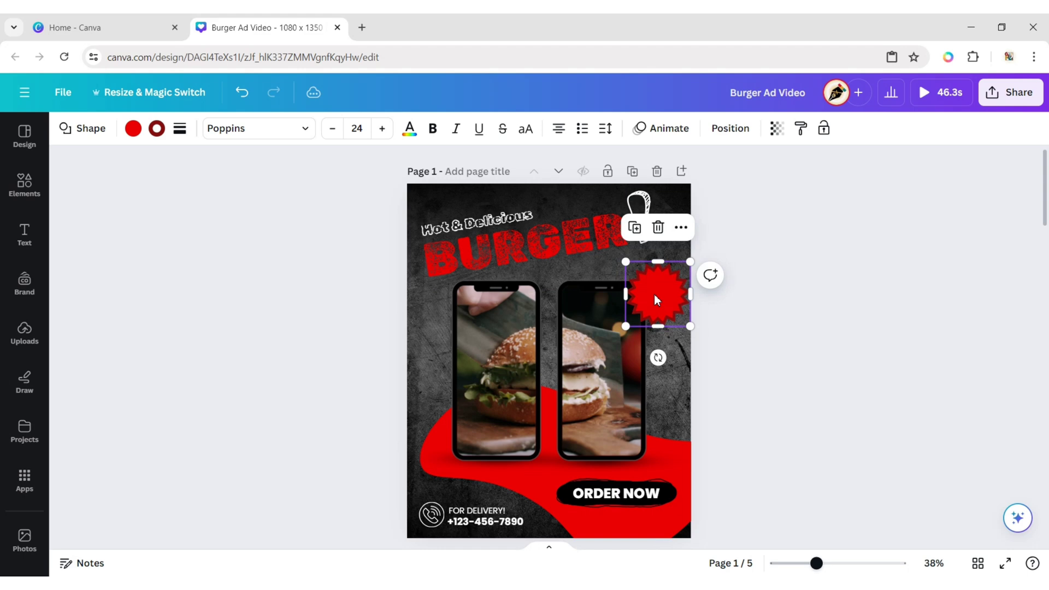
{"action": "left_click_drag", "start_coordinate": [650, 292], "coordinate": [650, 292]}
{"action": "left_click", "coordinate": [784, 361]}
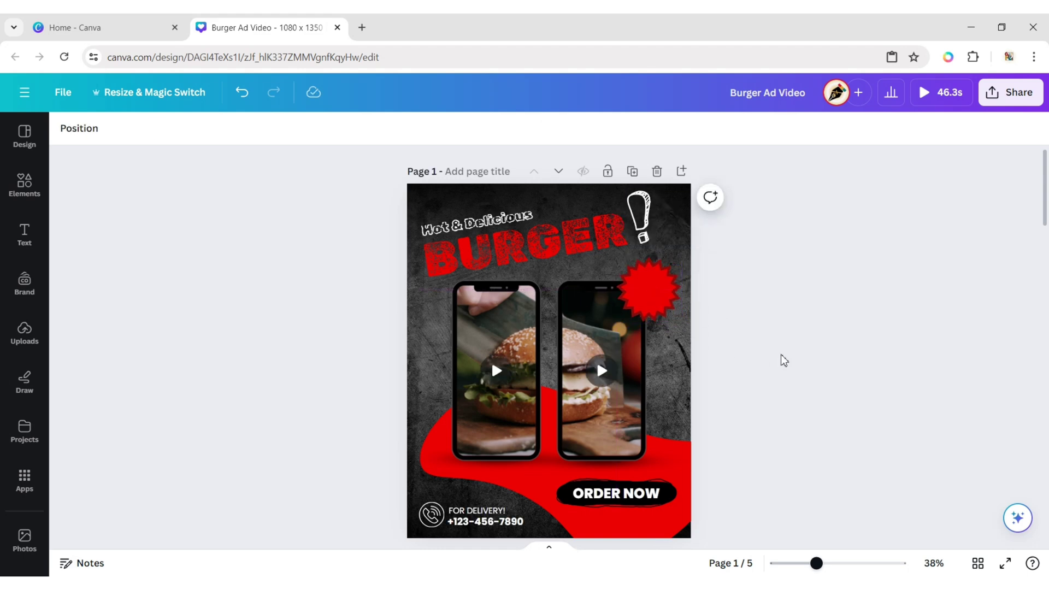
Step: Add a heading text box for the $8 price
{"action": "left_click", "coordinate": [40, 244]}
{"action": "left_click", "coordinate": [86, 253]}
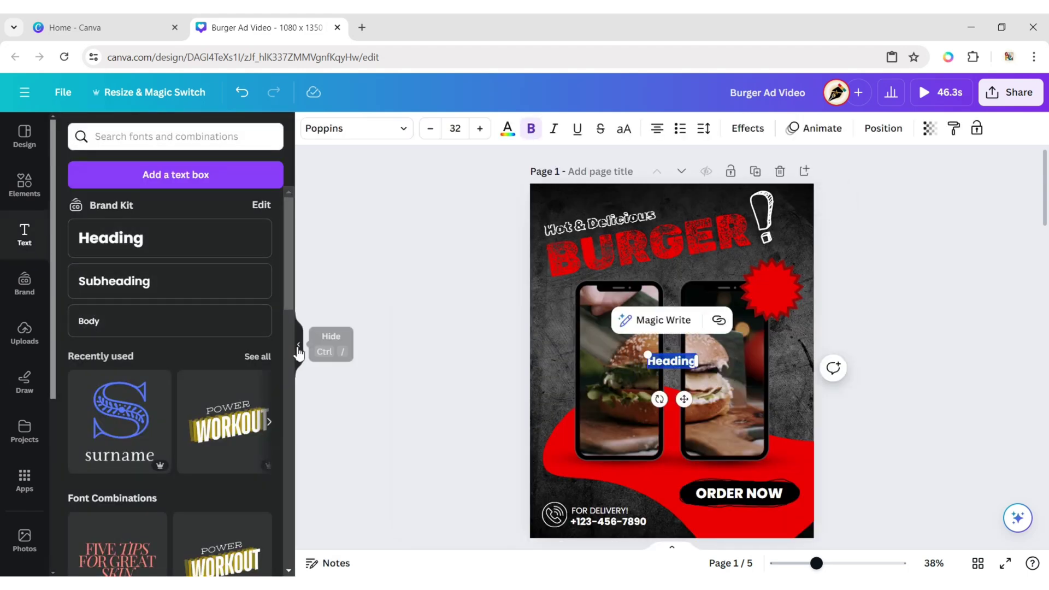
{"action": "left_click", "coordinate": [310, 363]}
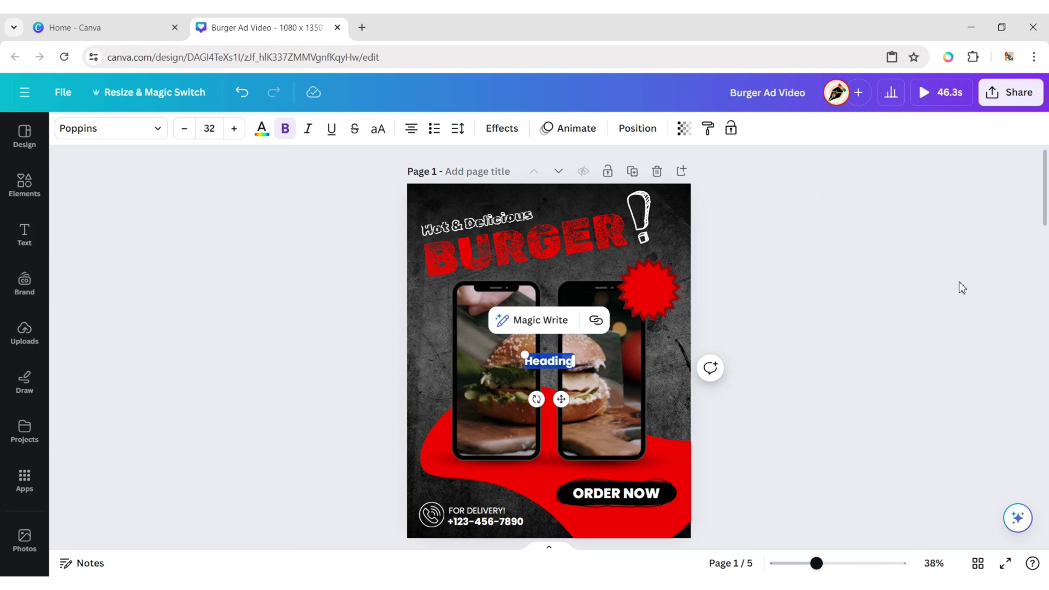
{"action": "type", "text": "s"}
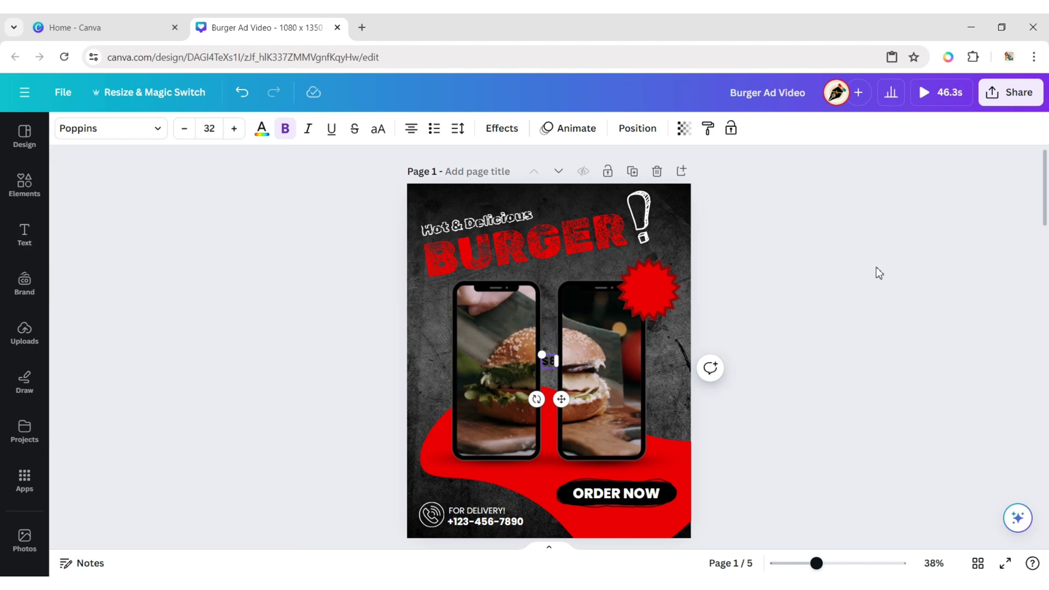
{"action": "left_click", "coordinate": [877, 267]}
{"action": "left_click", "coordinate": [551, 365]}
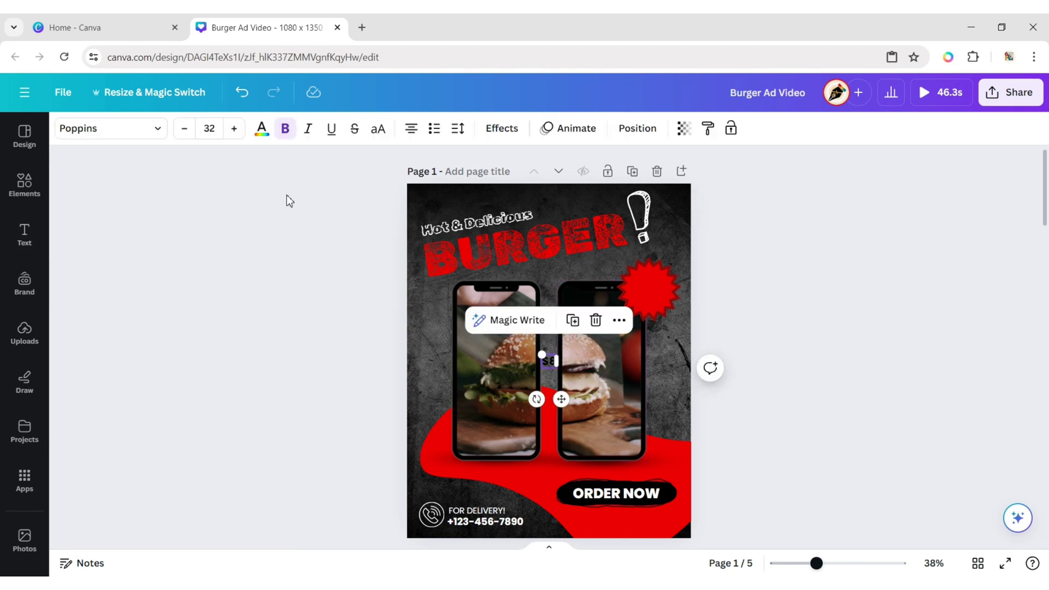
Step: Style $8 in white Rubik Dirt at size 70 and move it onto the starburst
{"action": "left_click", "coordinate": [129, 133]}
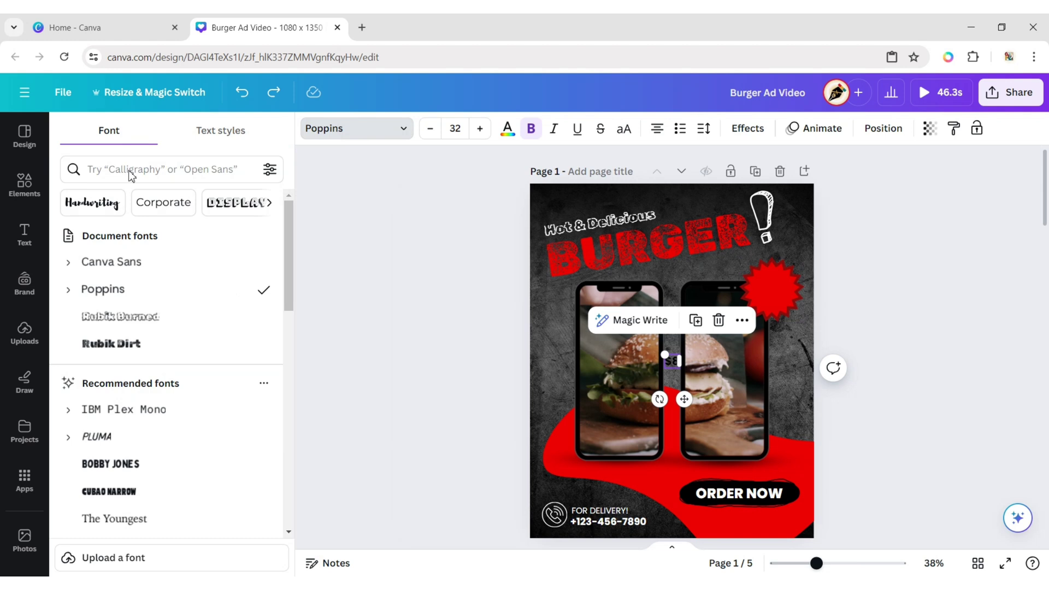
{"action": "left_click", "coordinate": [137, 345]}
{"action": "left_click", "coordinate": [455, 129]}
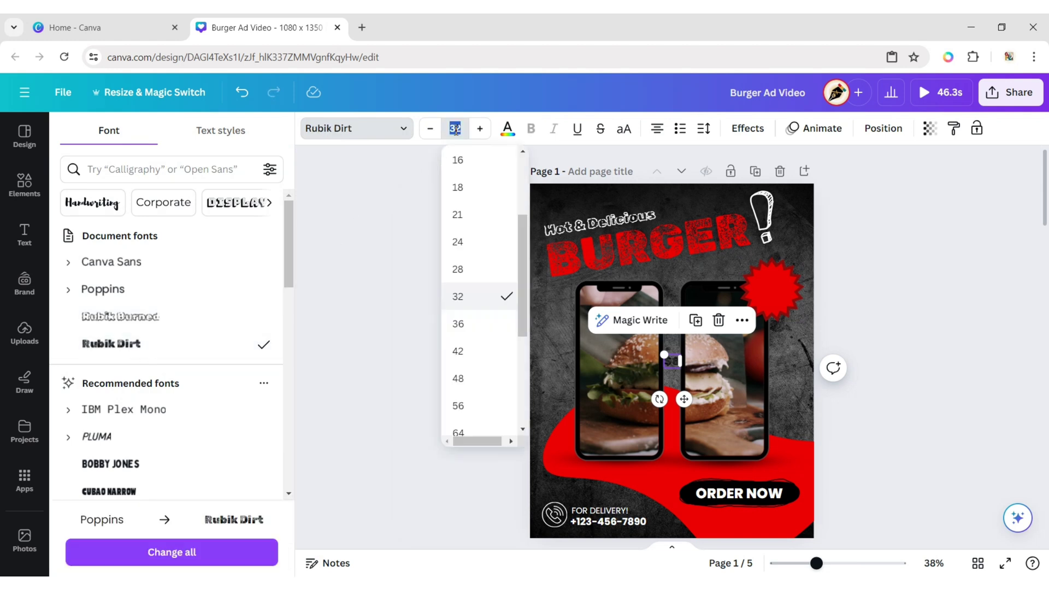
{"action": "type", "text": "70"}
{"action": "key", "text": "Return"}
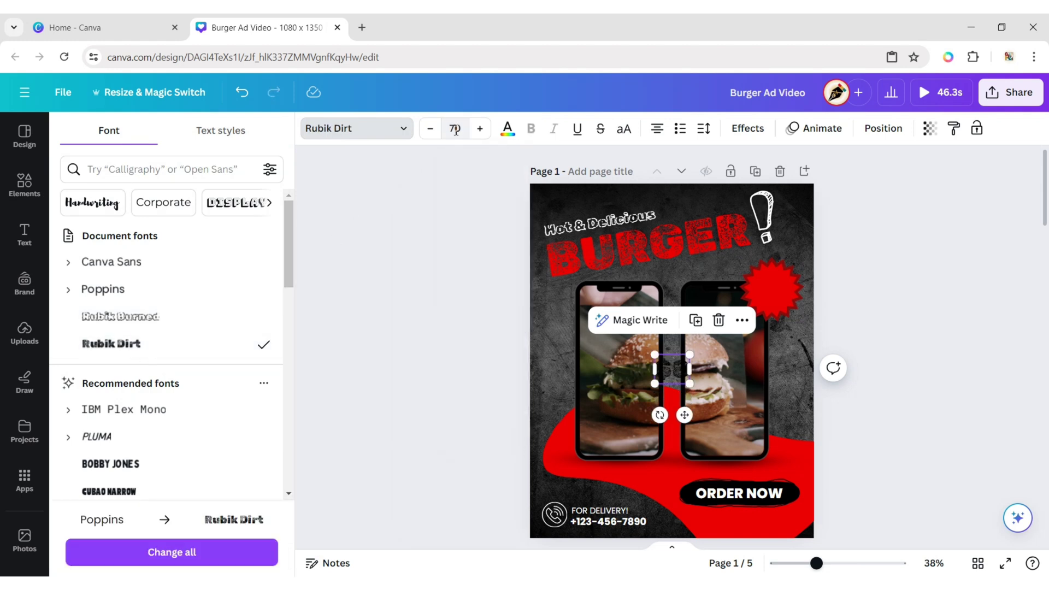
{"action": "left_click", "coordinate": [508, 129]}
{"action": "left_click", "coordinate": [75, 247]}
{"action": "left_click", "coordinate": [346, 304]}
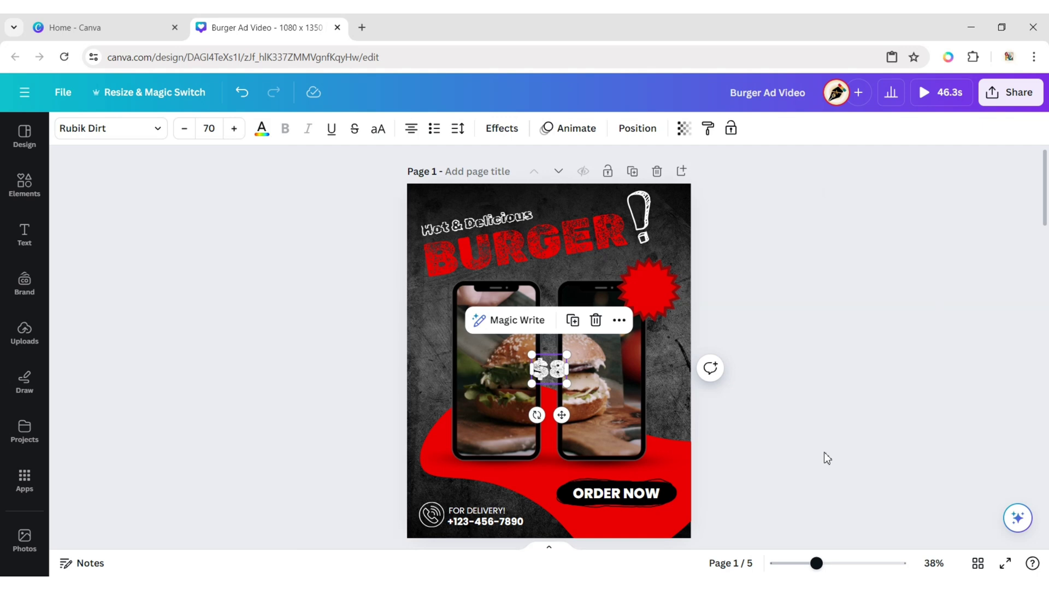
{"action": "left_click_drag", "start_coordinate": [567, 411], "coordinate": [660, 343]}
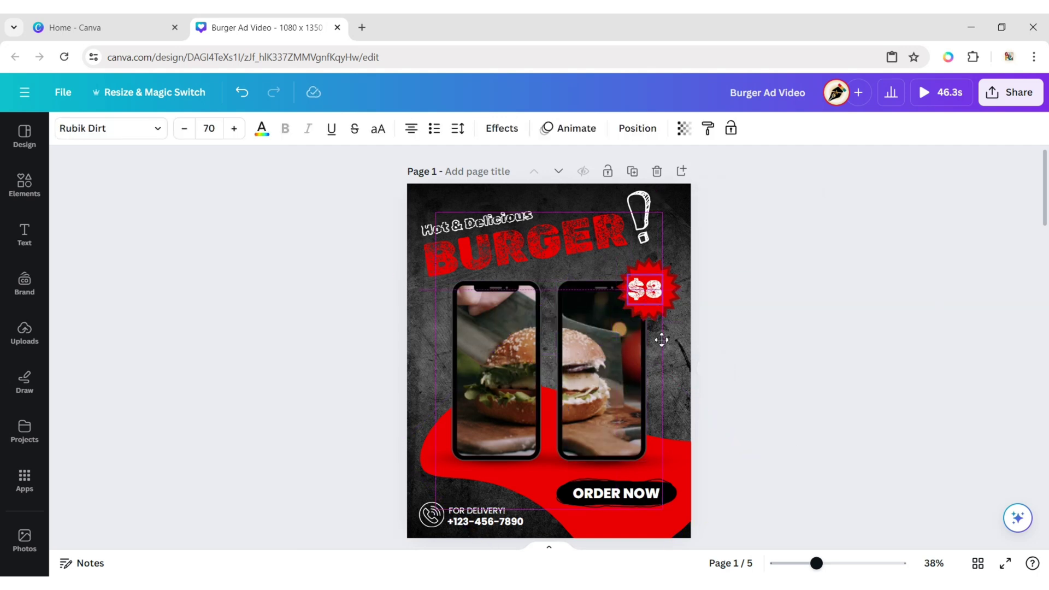
Step: Give the exclamation mark graphic the Wiggle motion animation
{"action": "left_click", "coordinate": [814, 342]}
{"action": "left_click", "coordinate": [656, 234]}
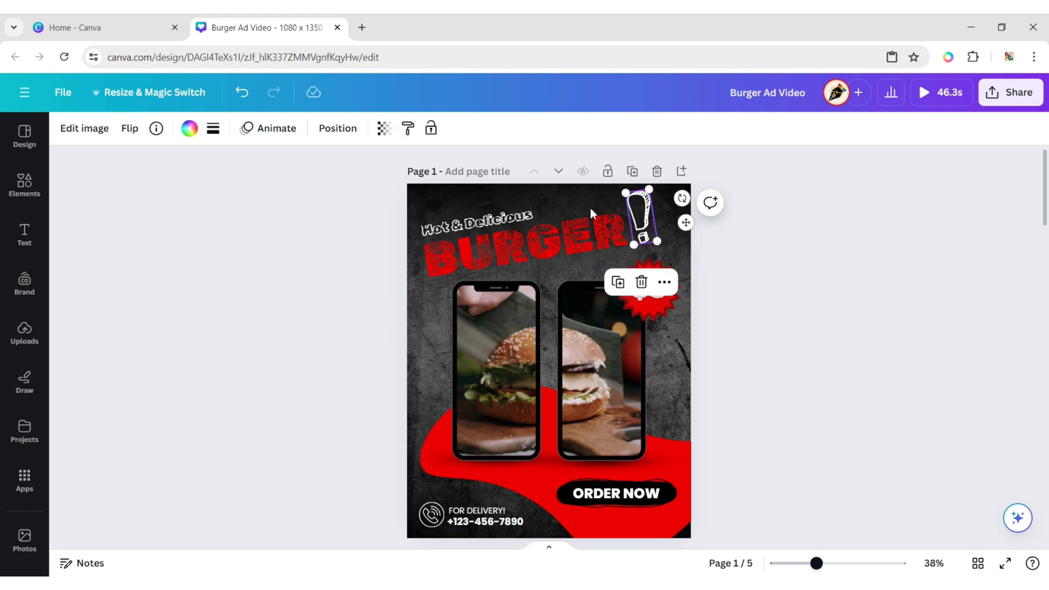
{"action": "left_click", "coordinate": [282, 129]}
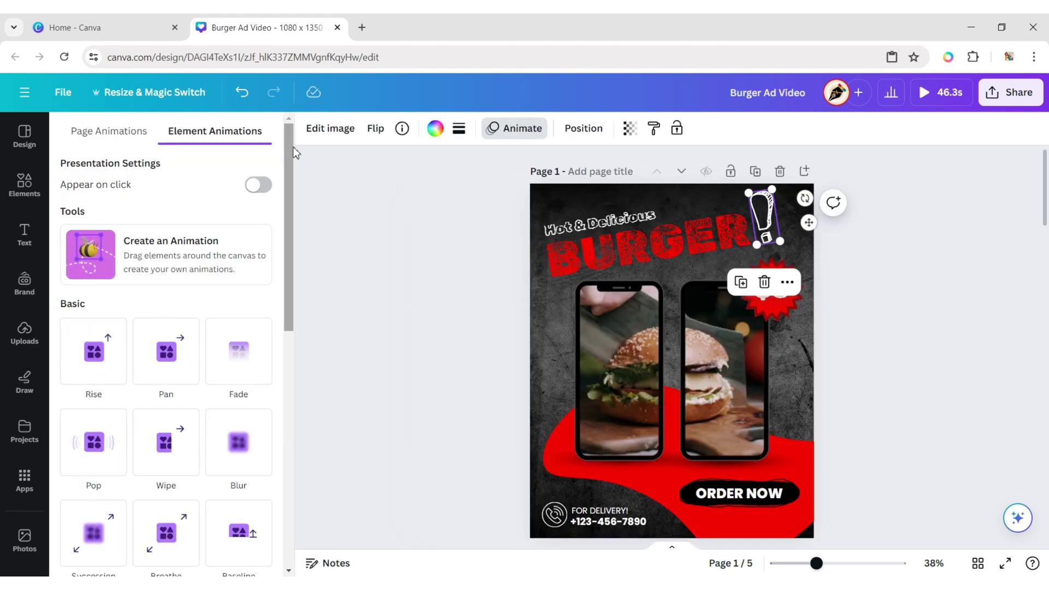
{"action": "left_click_drag", "start_coordinate": [290, 146], "coordinate": [288, 431]}
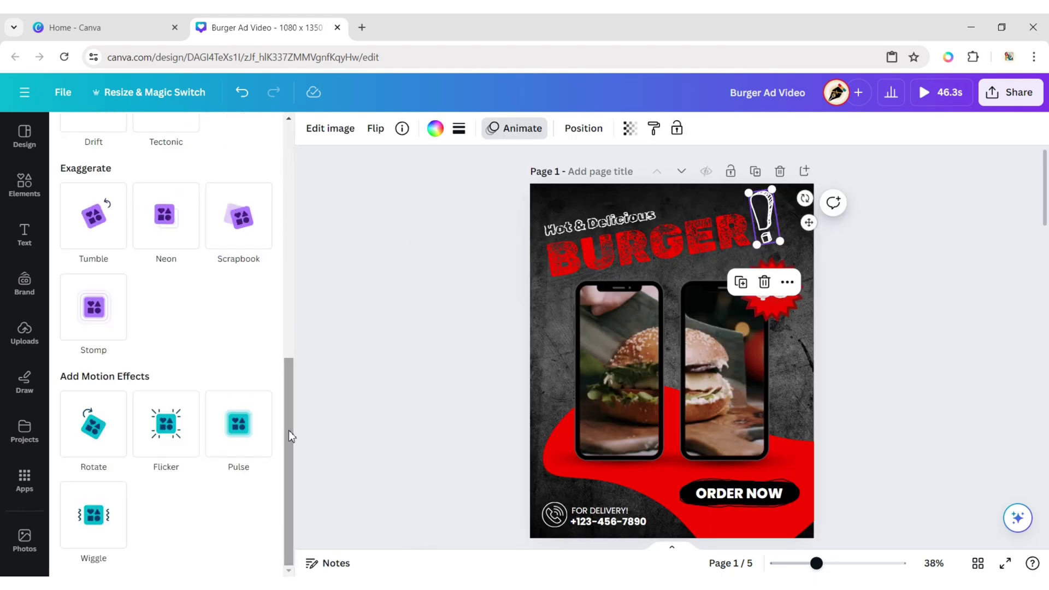
{"action": "left_click", "coordinate": [93, 515]}
{"action": "left_click", "coordinate": [389, 407]}
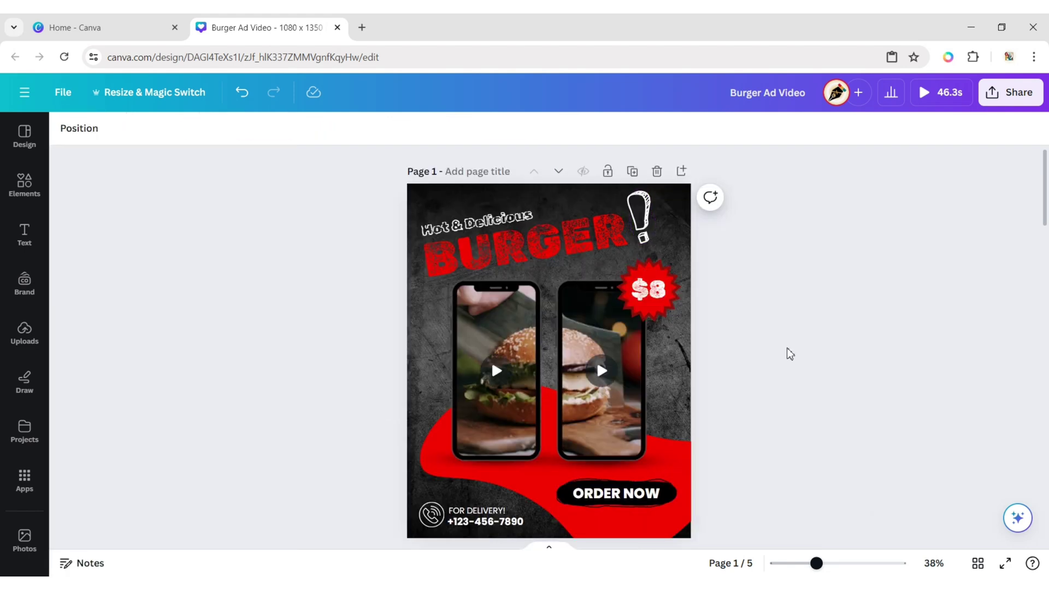
Step: Apply the Pulse motion animation to the $8 price text
{"action": "left_click", "coordinate": [650, 294]}
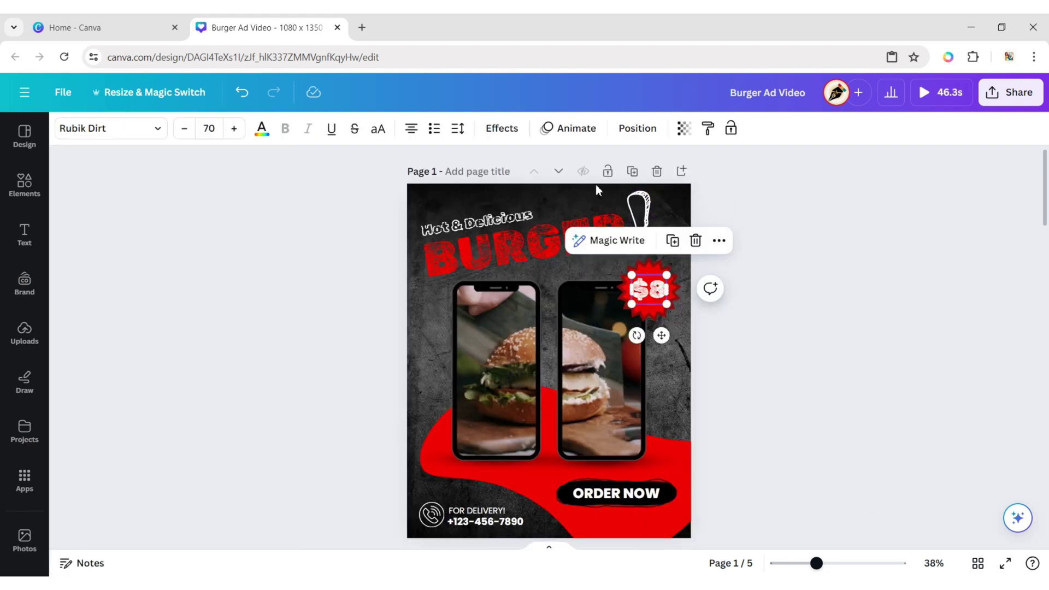
{"action": "left_click", "coordinate": [568, 127]}
{"action": "left_click_drag", "start_coordinate": [290, 193], "coordinate": [301, 544]}
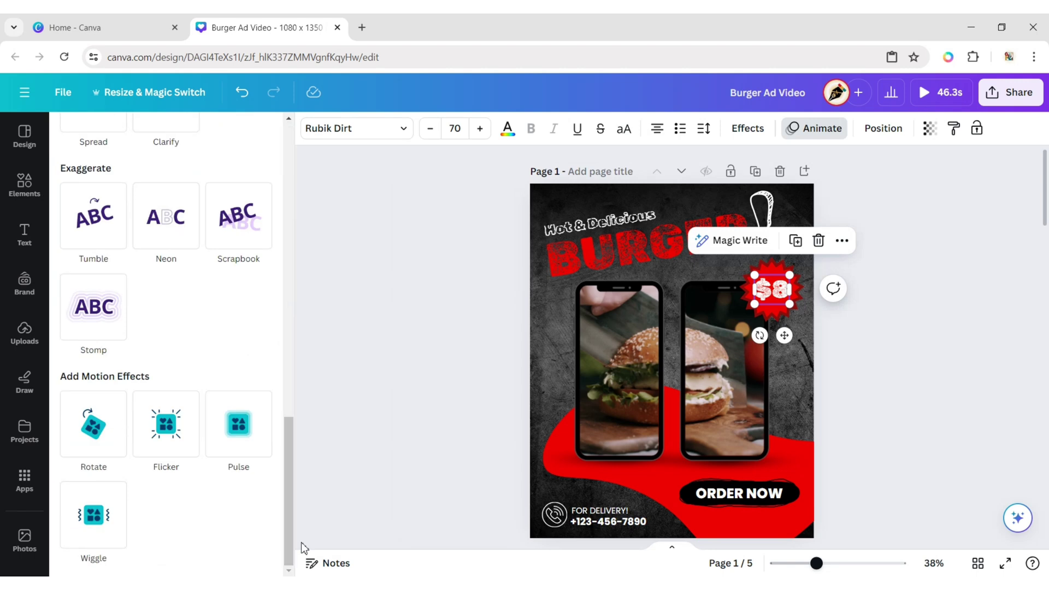
{"action": "left_click", "coordinate": [238, 438]}
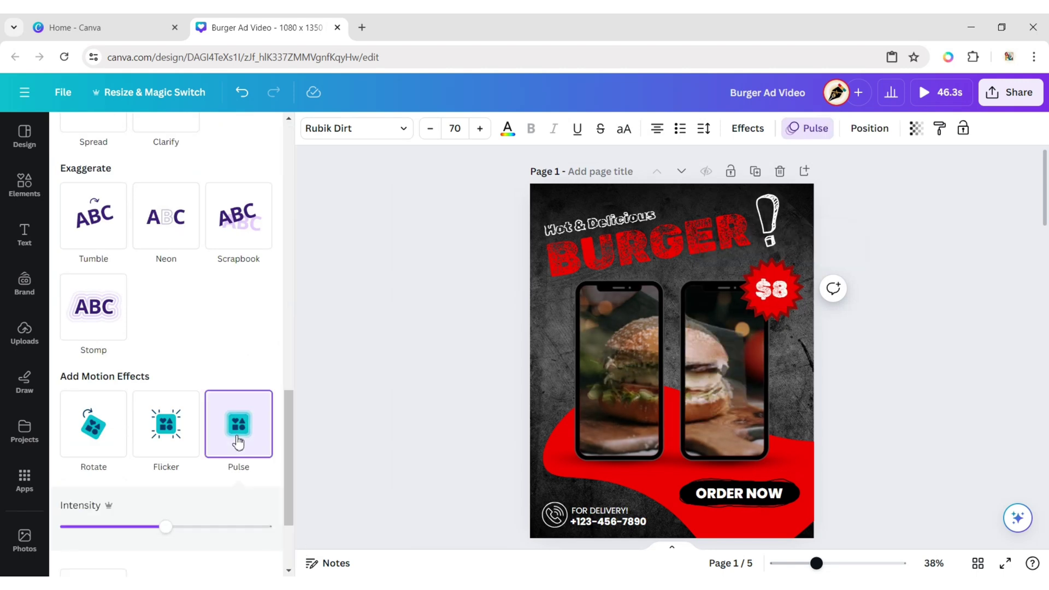
{"action": "left_click", "coordinate": [840, 355]}
Step: Animate the ORDER NOW text with the Flicker motion effect
{"action": "double_click", "coordinate": [620, 495]}
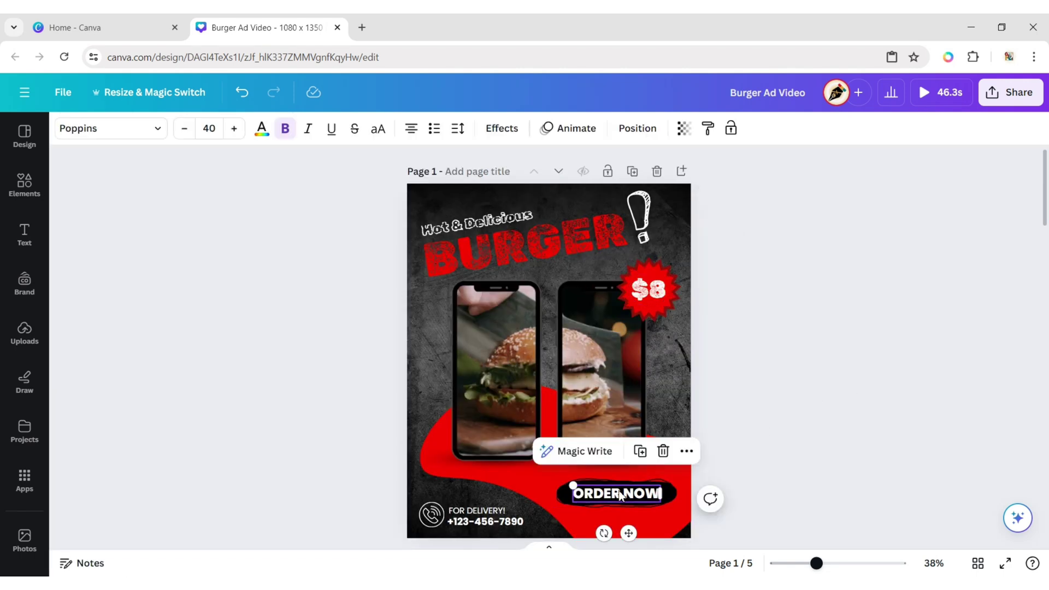
{"action": "left_click", "coordinate": [573, 131]}
{"action": "left_click_drag", "start_coordinate": [287, 201], "coordinate": [282, 522]}
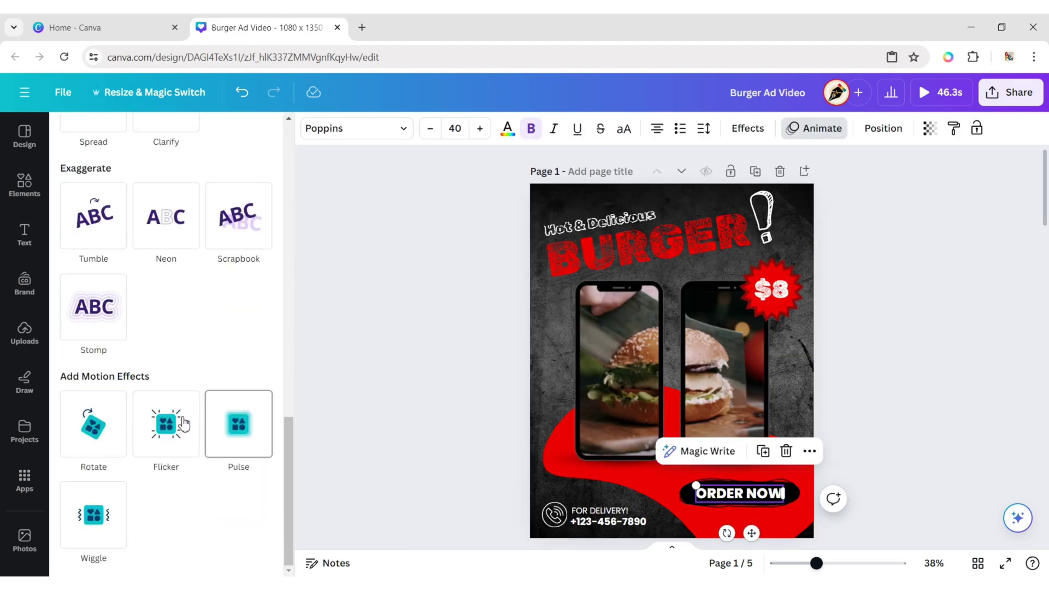
{"action": "left_click", "coordinate": [166, 424]}
{"action": "left_click", "coordinate": [298, 344]}
{"action": "left_click", "coordinate": [908, 314]}
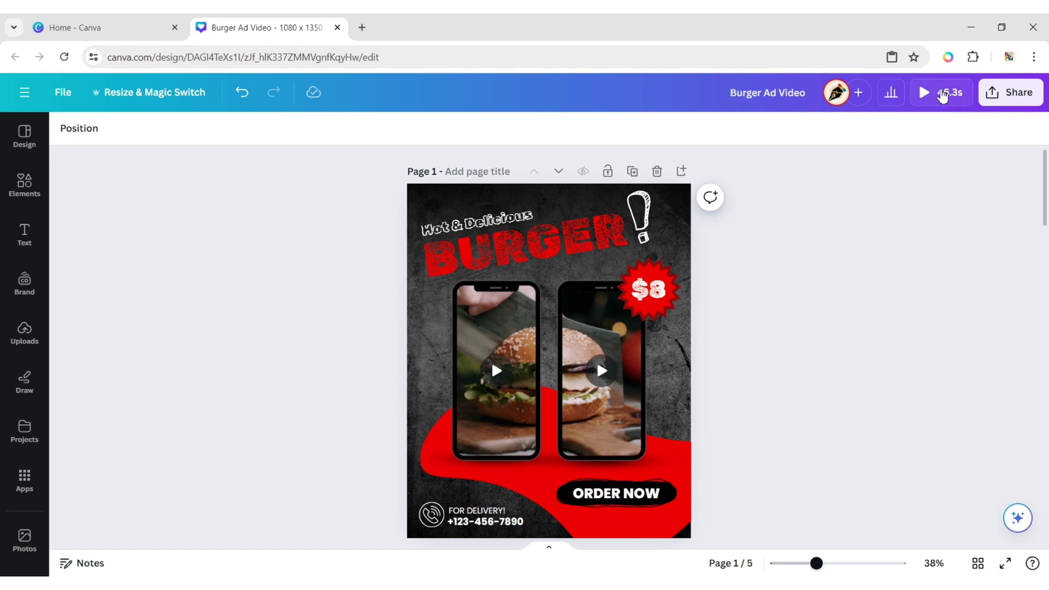
Step: Preview the Burger Ad Video page full screen with its burger clips and text animations
{"action": "left_click", "coordinate": [943, 95]}
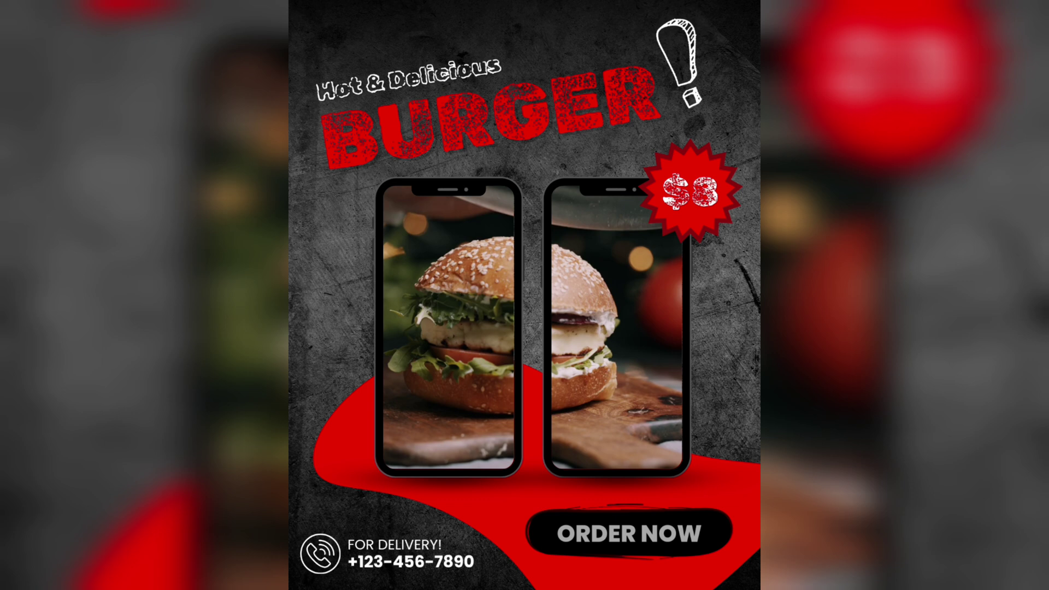